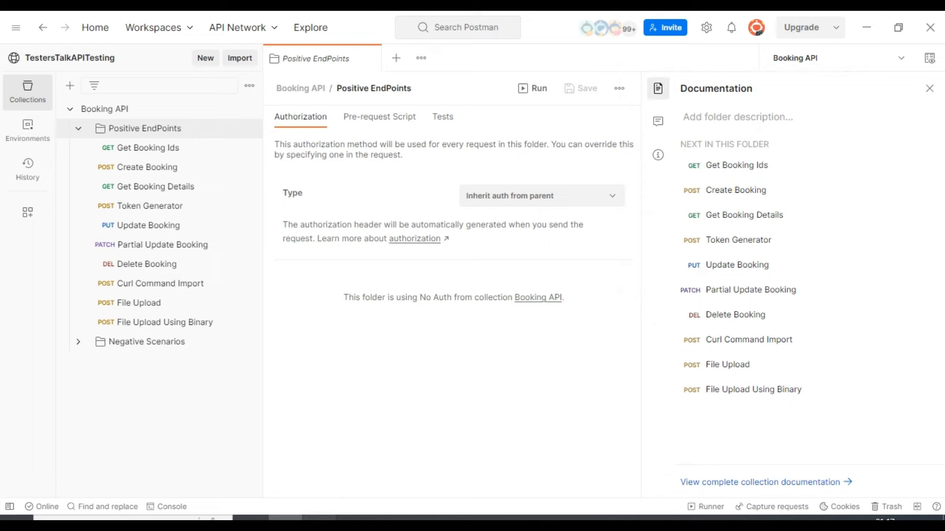
Switch to the postman notes in Notepad and review the Chapter-10 request method and endpoint.
click(319, 518)
click(201, 207)
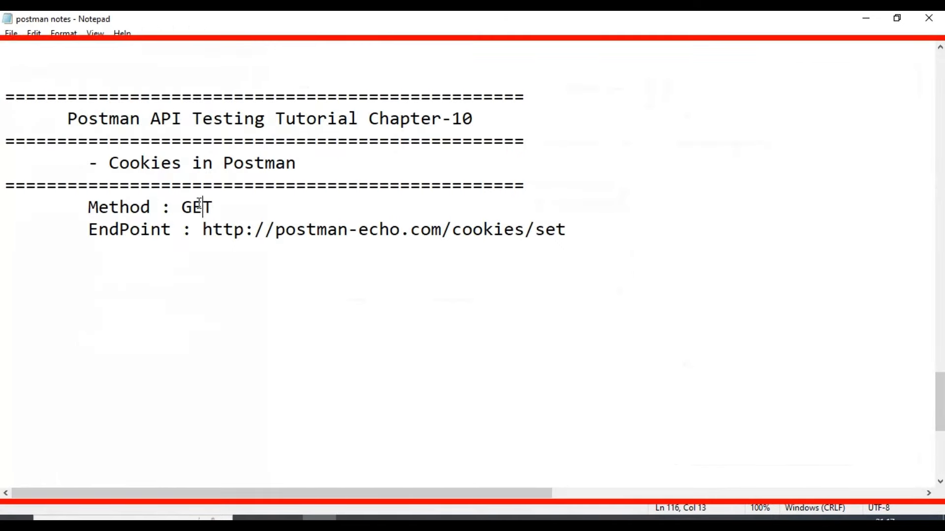
drag(88, 207, 215, 208)
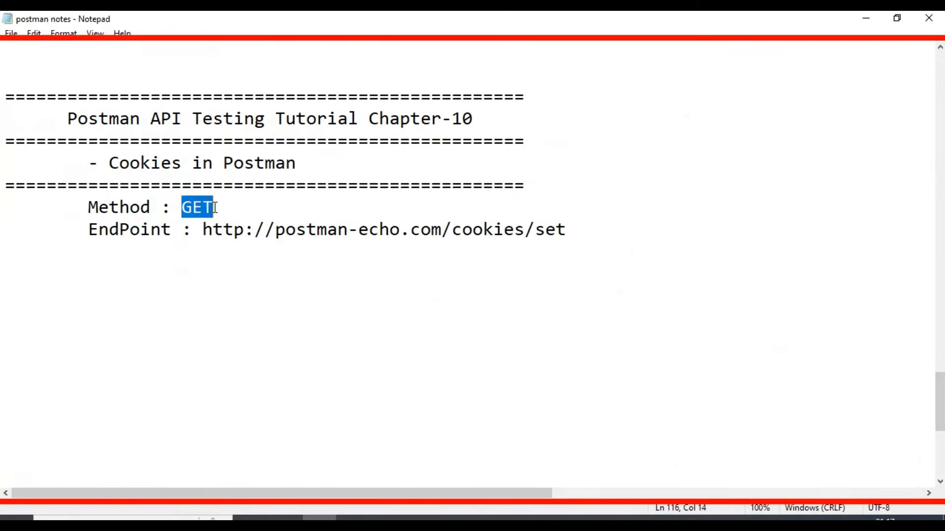
click(244, 208)
drag(87, 229, 538, 232)
click(192, 231)
click(260, 229)
click(283, 230)
click(535, 229)
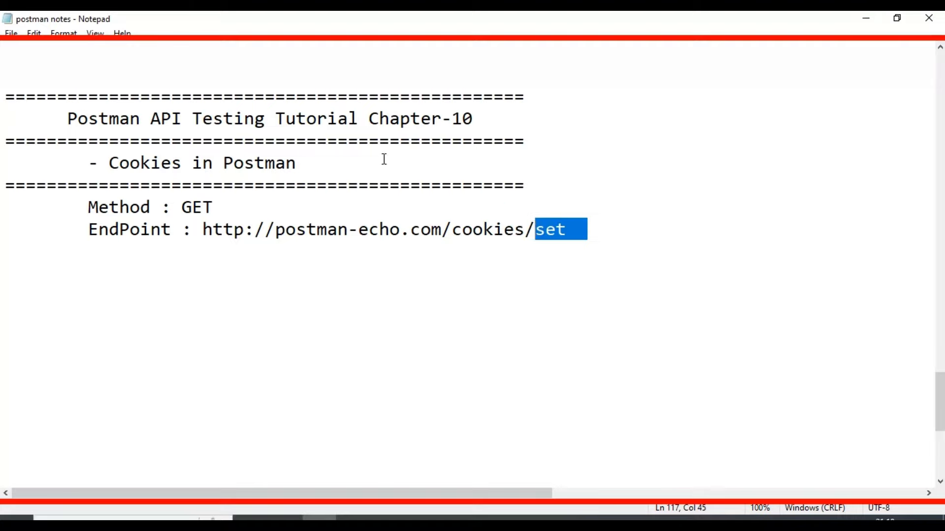
click(374, 213)
drag(76, 207, 569, 228)
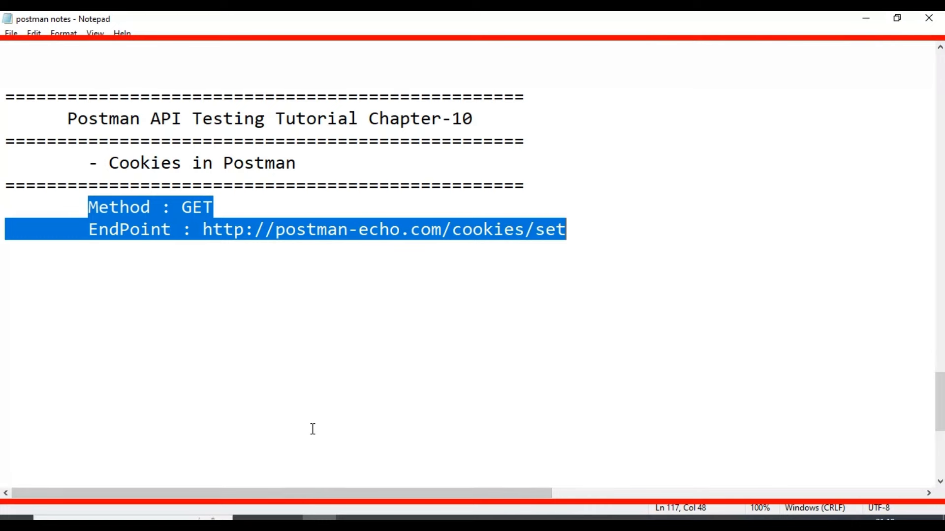
Switch to Postman, add a request to the Positive EndPoints folder and name it Cookies Using Postman.
click(286, 519)
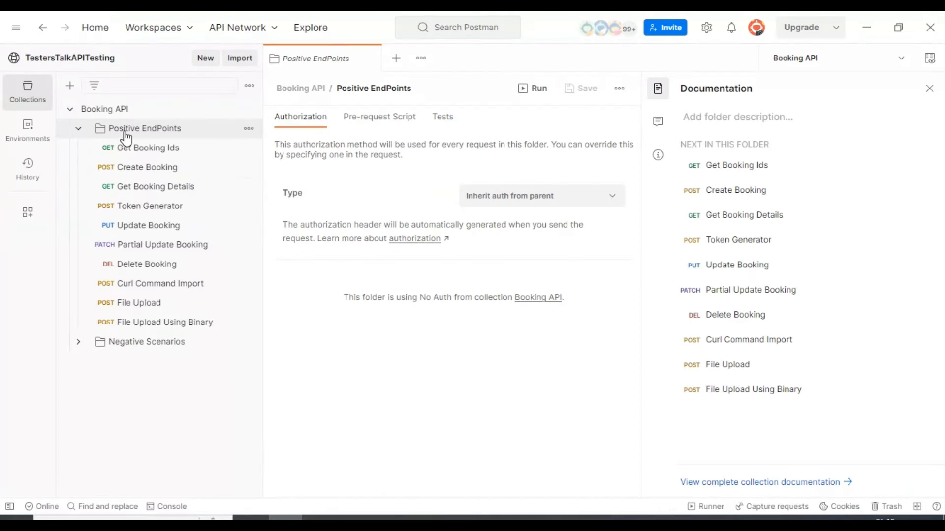
click(248, 128)
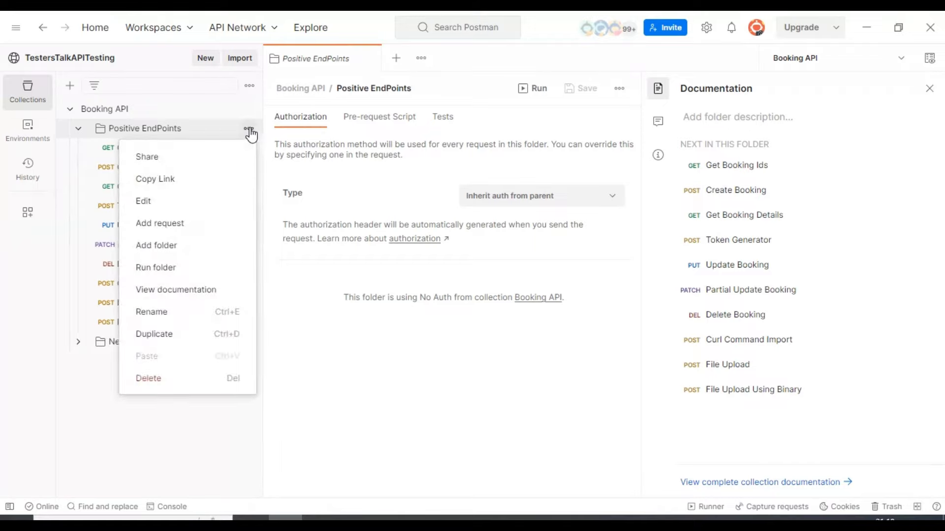
click(186, 223)
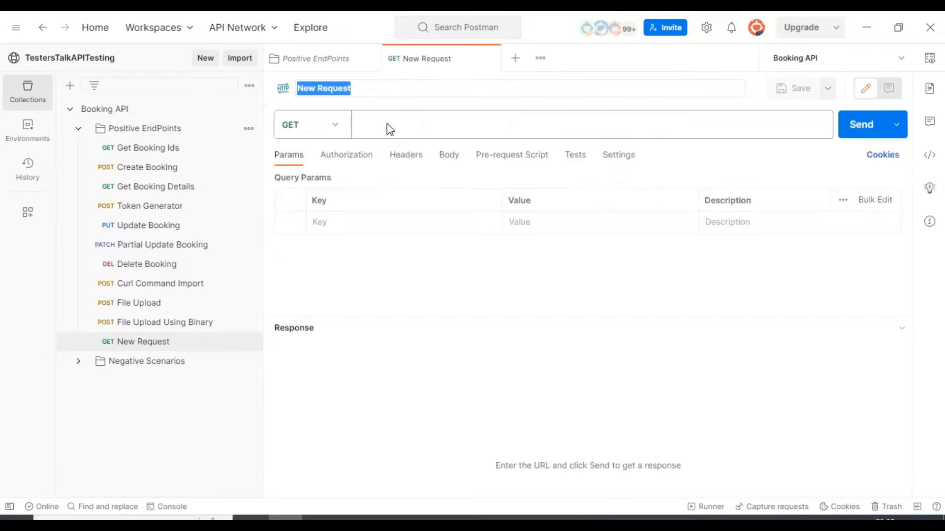
click(337, 91)
drag(364, 91, 294, 91)
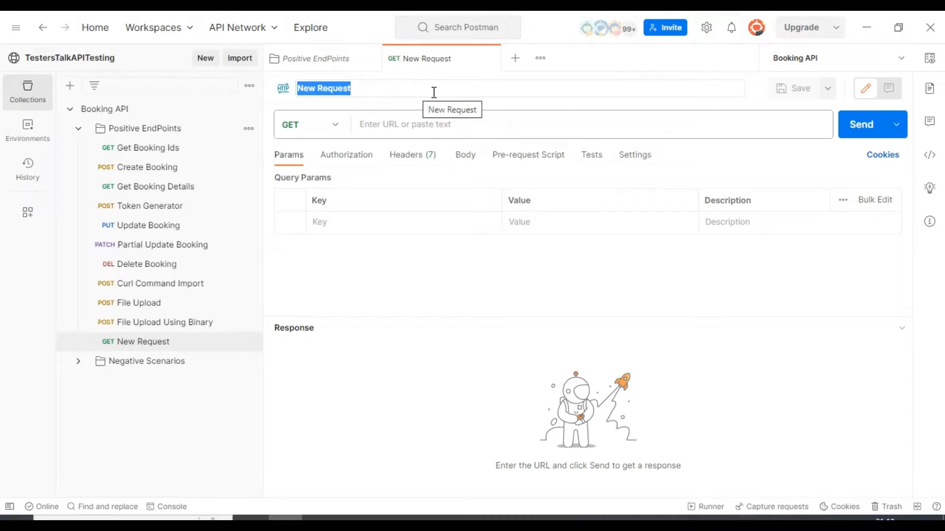
text(Coo)
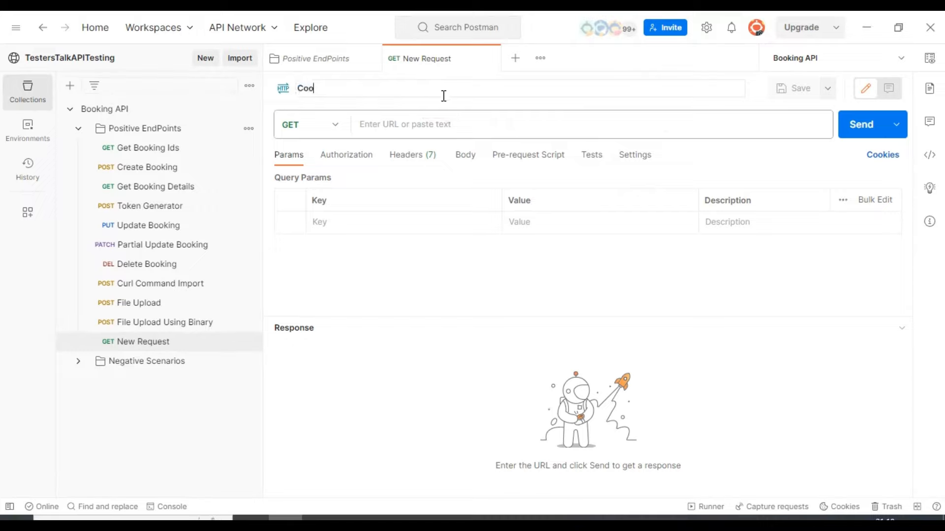
text(kies Using Postman)
click(335, 127)
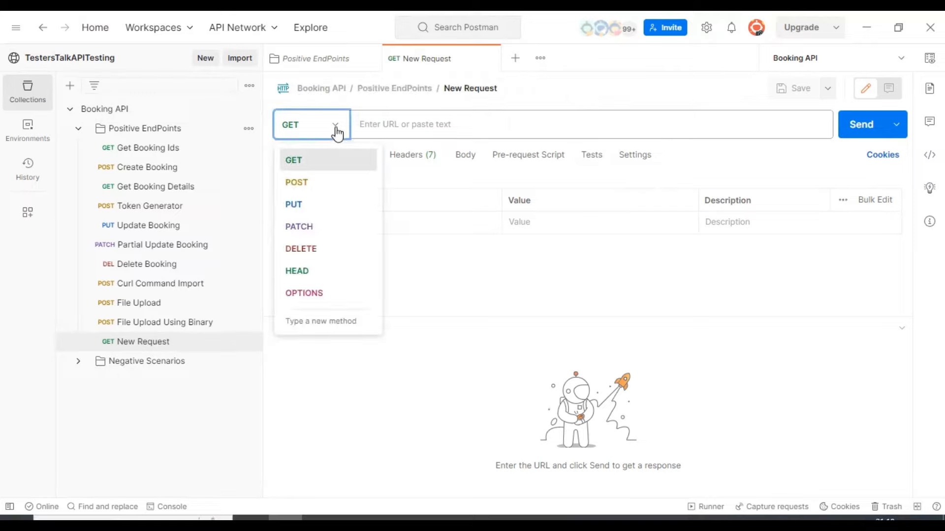
click(342, 156)
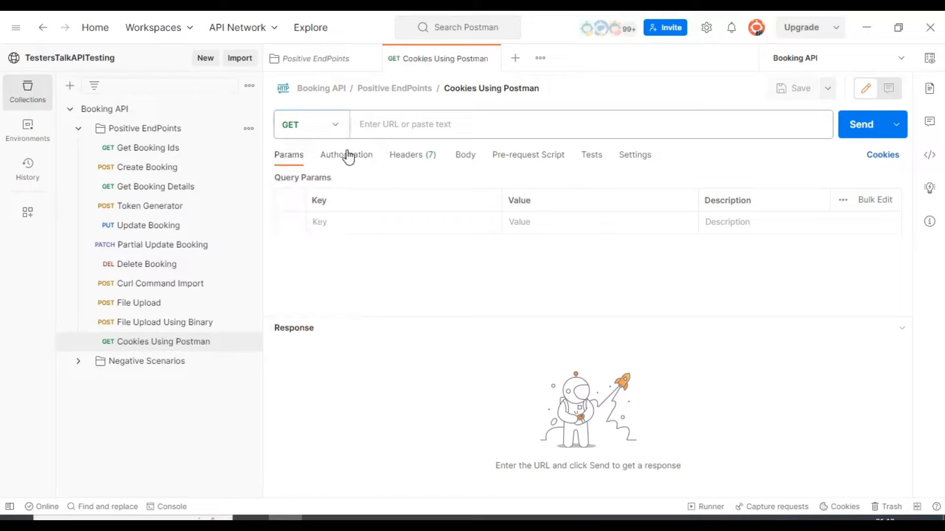
click(400, 125)
text(http)
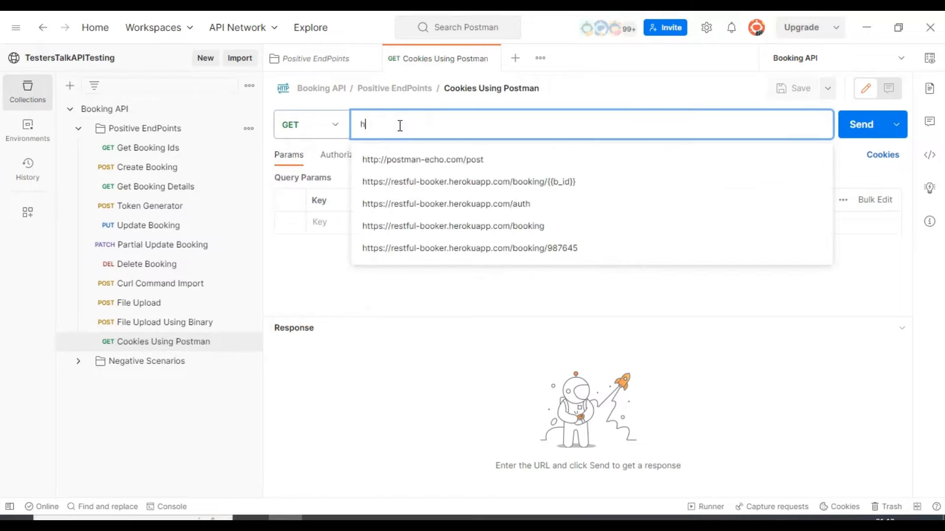
key(BackSpace)
key(BackSpace)
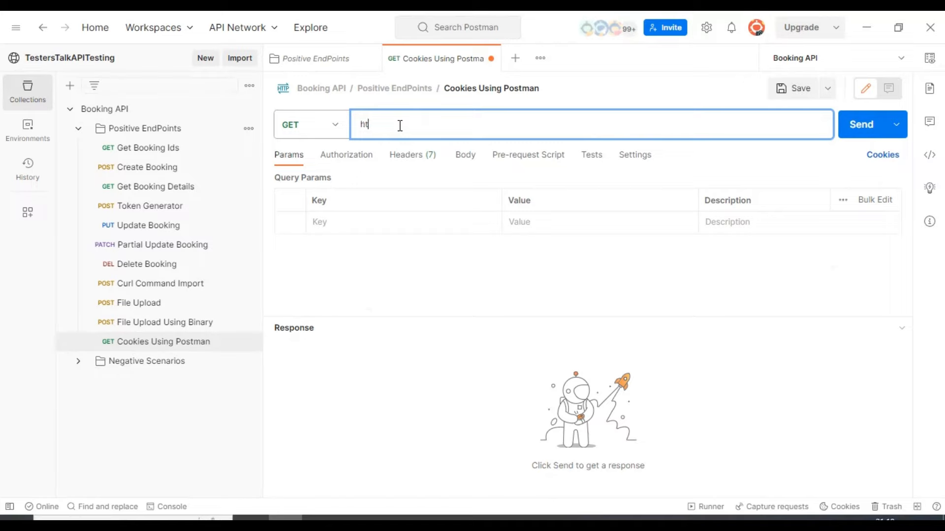
text(tp)
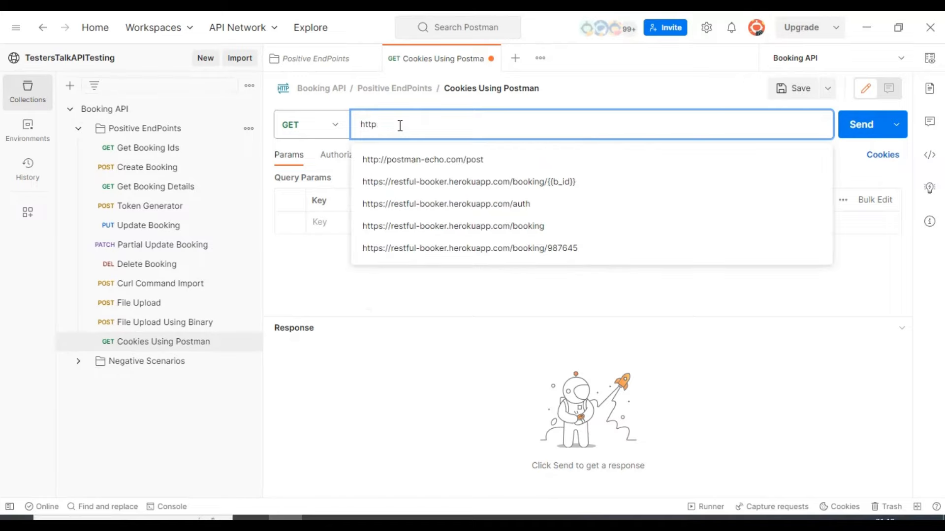
text(://p)
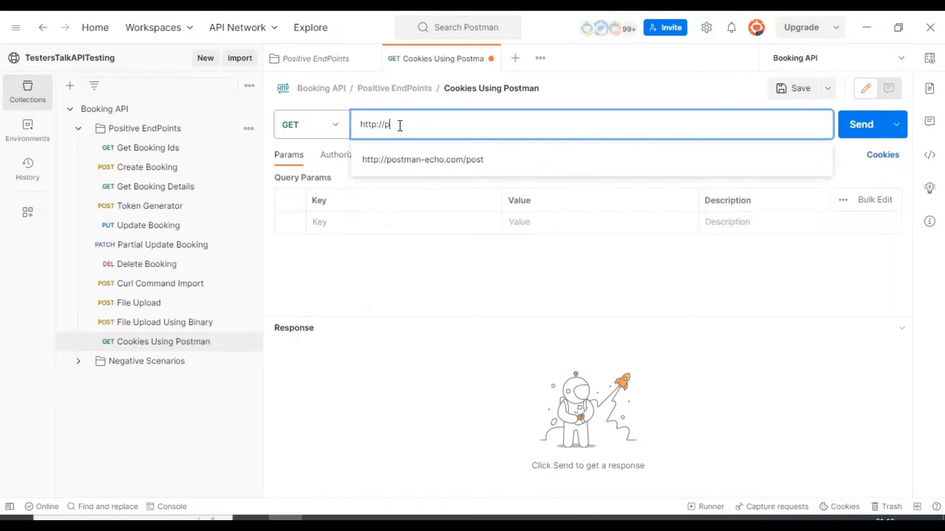
text(ostman-echo.com/cookies)
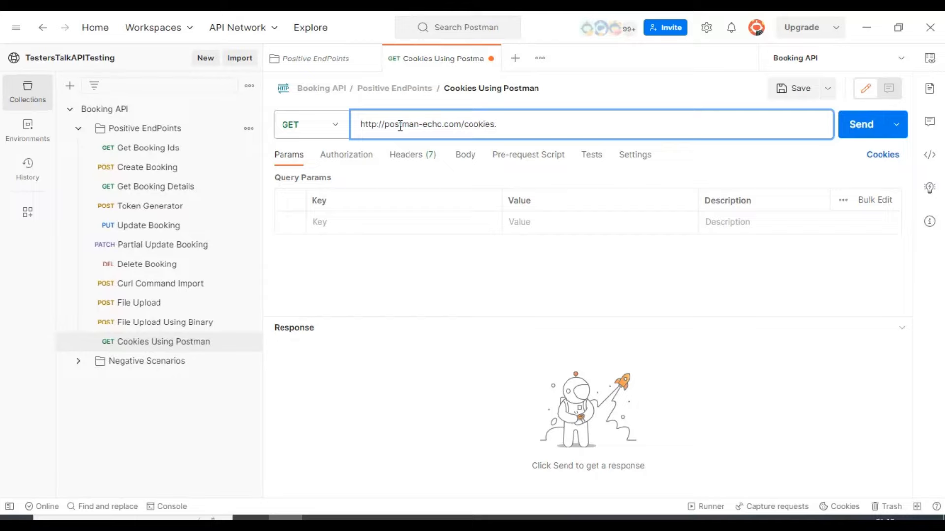
text(/set)
Compare the entered request URL with the endpoint in the Notepad notes, then return to Postman.
drag(509, 124, 360, 118)
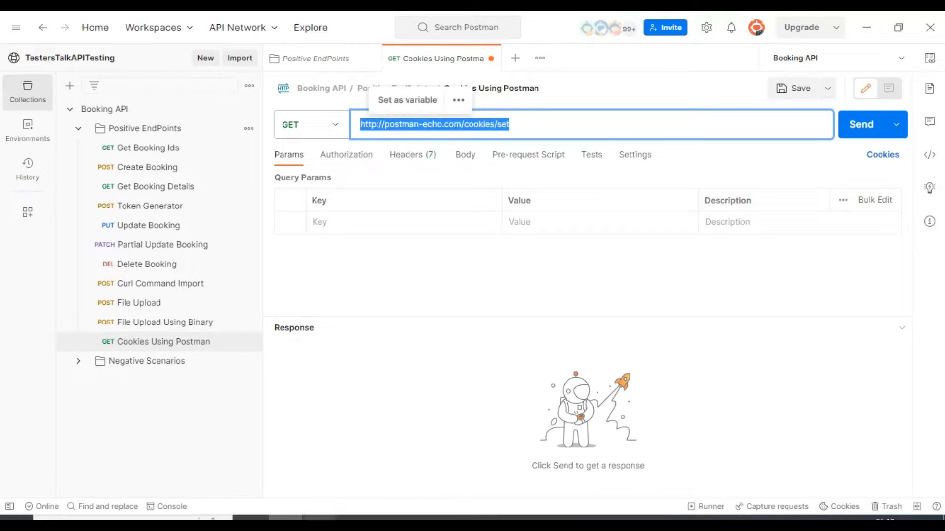
click(320, 518)
click(273, 261)
drag(208, 233, 571, 221)
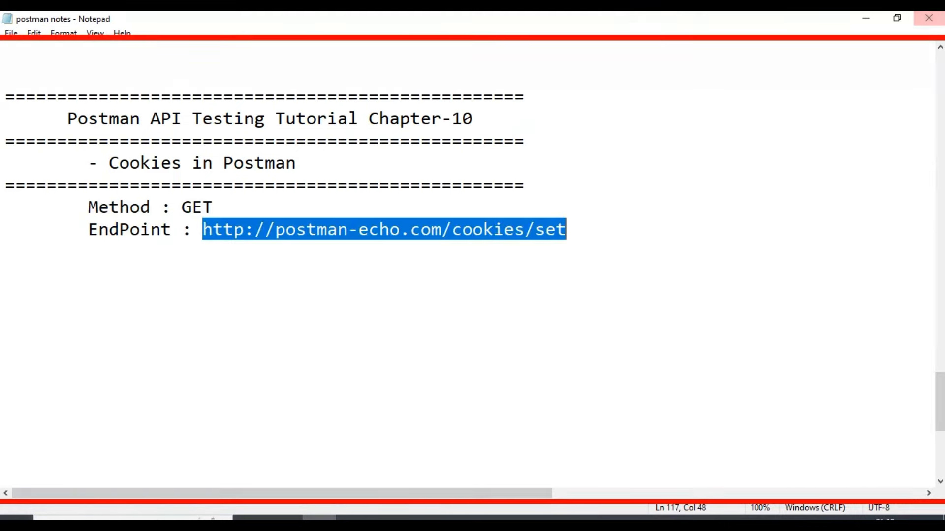
click(866, 18)
click(512, 123)
drag(512, 123, 348, 126)
click(481, 123)
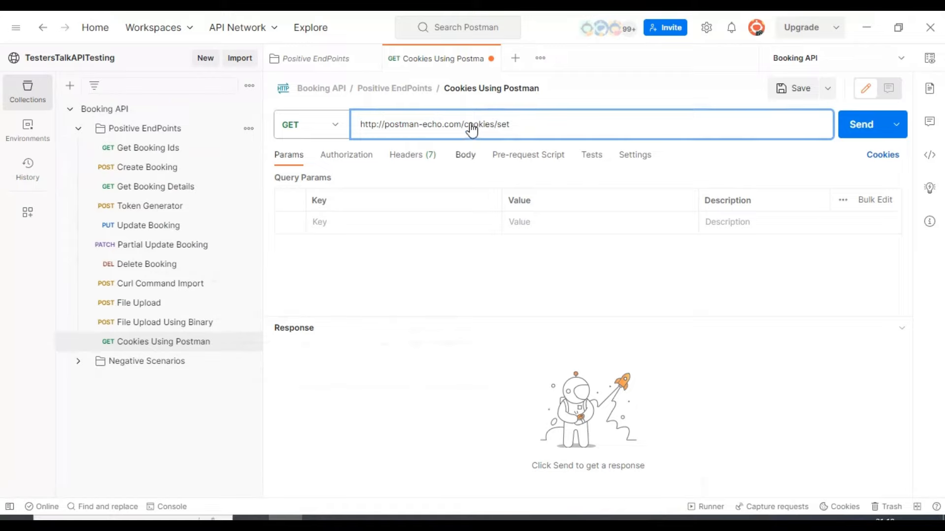
Inspect the request's body and header settings and check them against the method and endpoint in the Notepad notes.
click(465, 154)
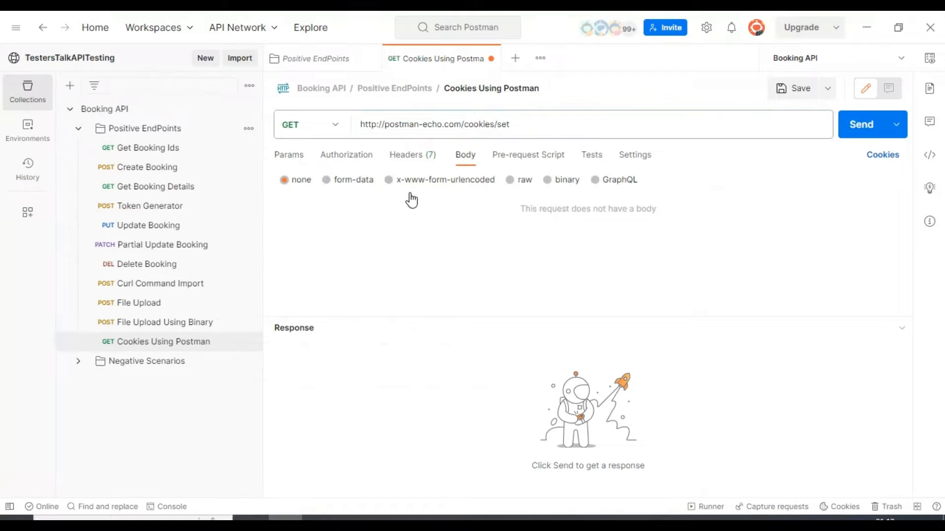
click(415, 165)
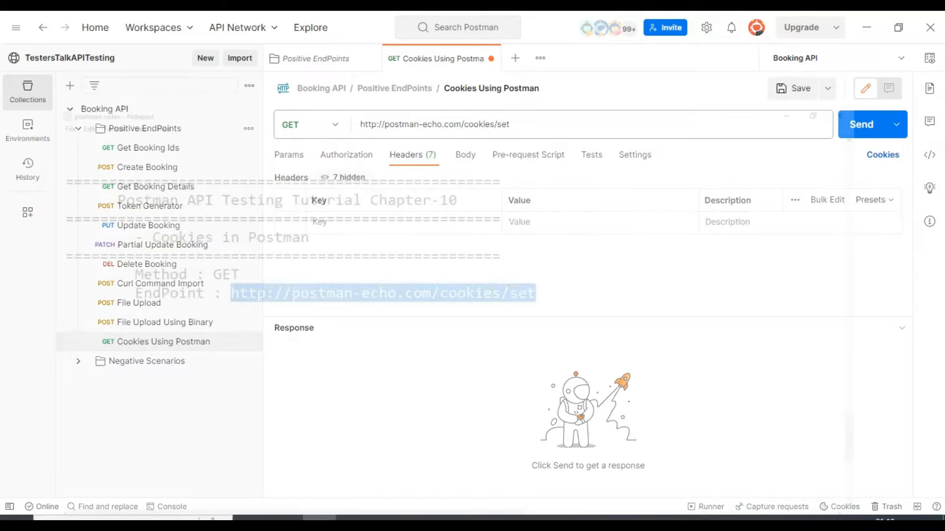
click(318, 519)
click(151, 202)
drag(87, 206, 249, 205)
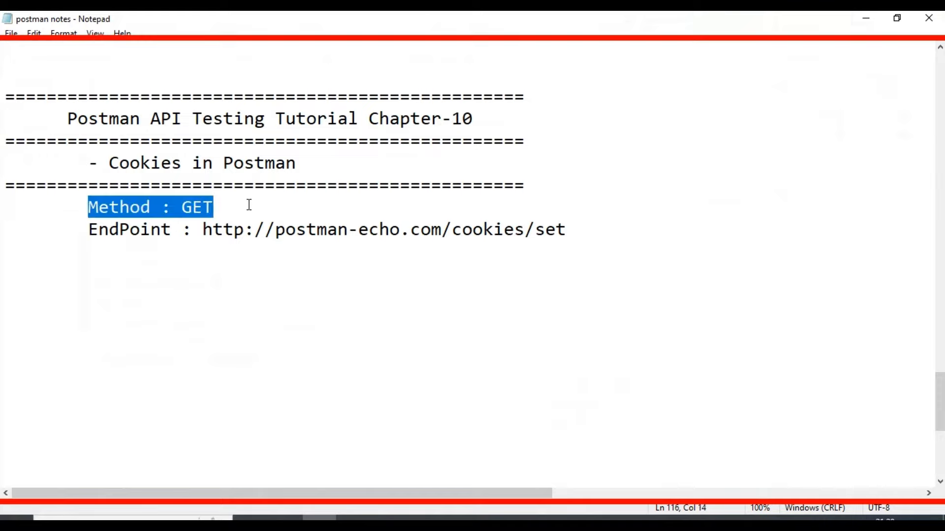
click(249, 205)
click(94, 229)
drag(99, 229, 192, 227)
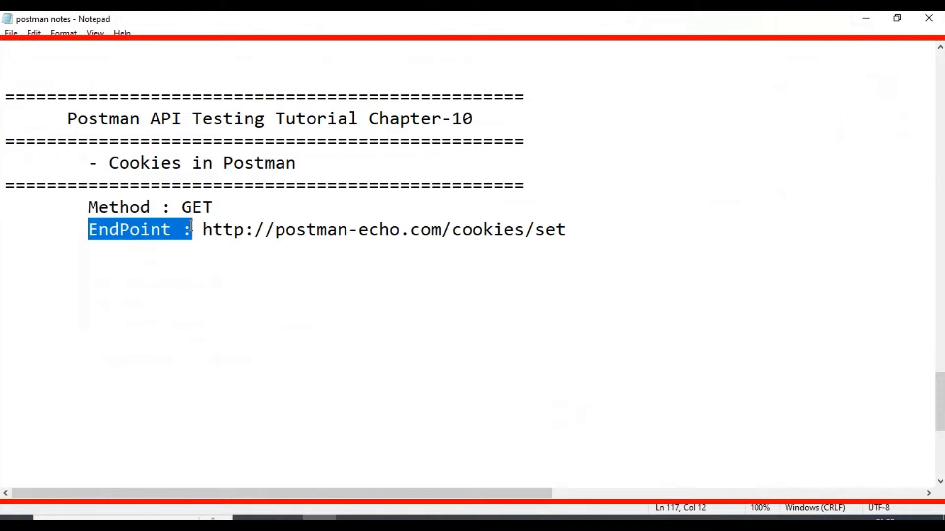
click(94, 207)
drag(77, 209, 575, 239)
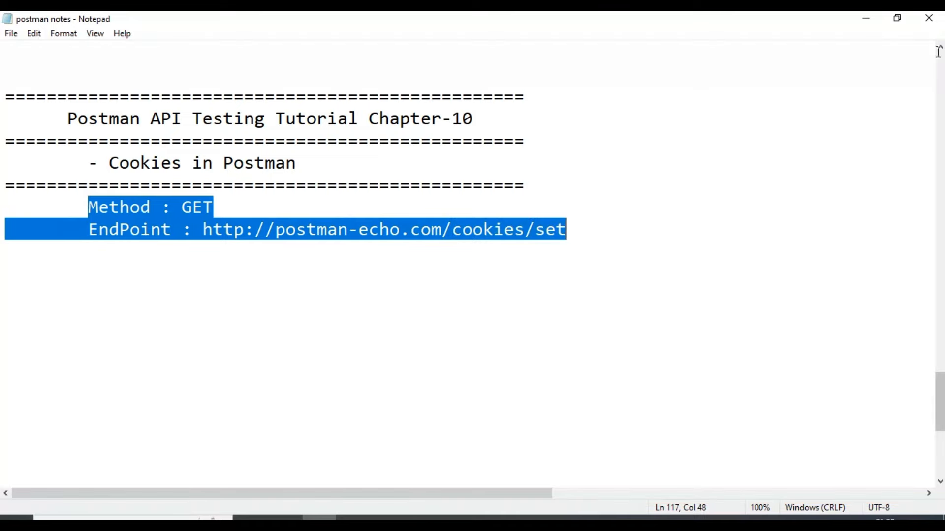
click(859, 24)
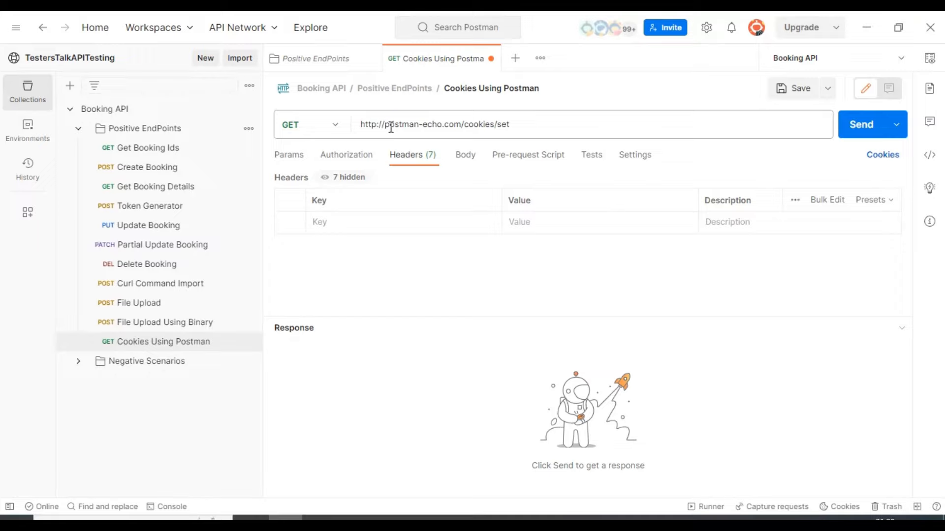
Copy the domain postman-echo.com from the request URL and add it as a new domain in the cookie manager.
drag(384, 124, 459, 123)
key(ctrl+c)
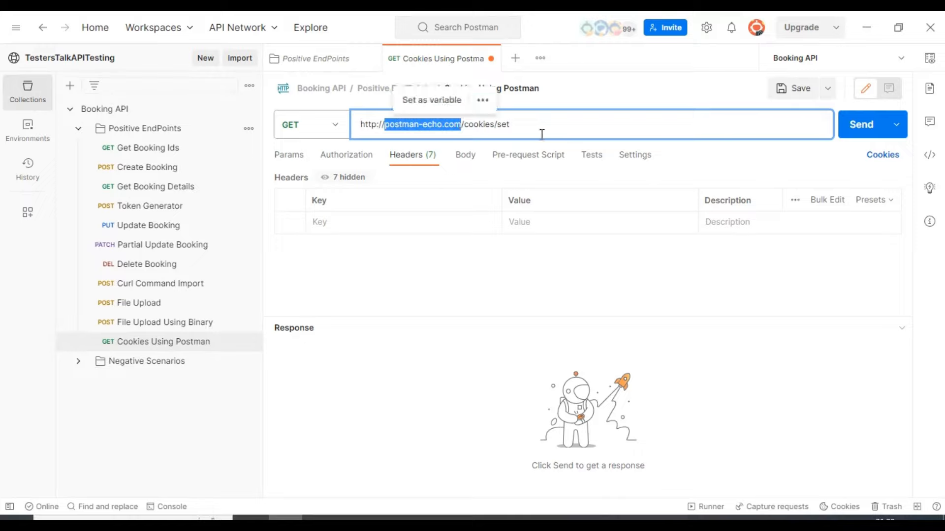
click(878, 160)
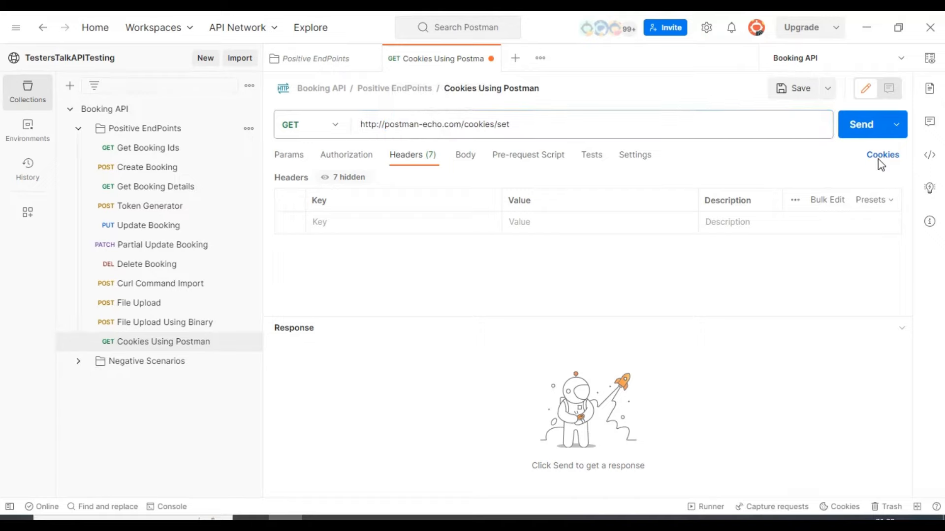
click(878, 158)
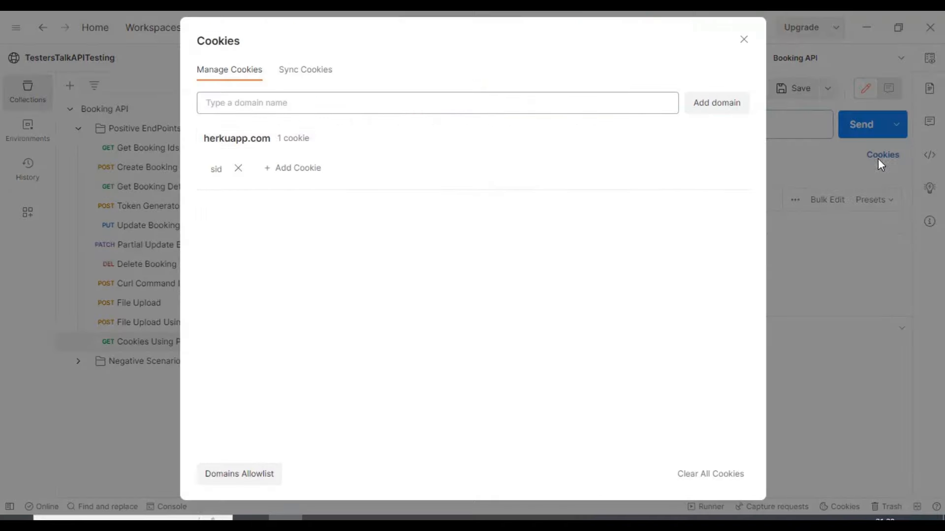
click(258, 105)
key(ctrl+v)
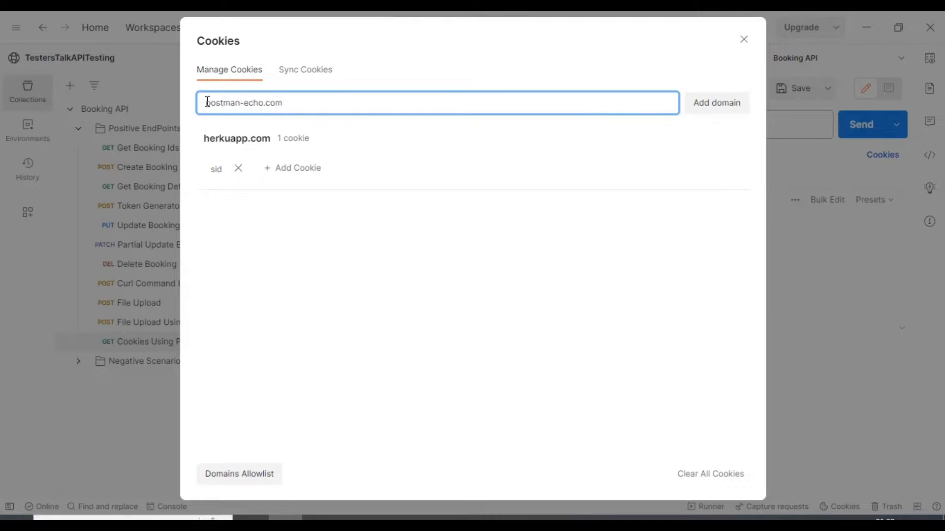
drag(206, 102, 265, 101)
click(307, 101)
click(708, 112)
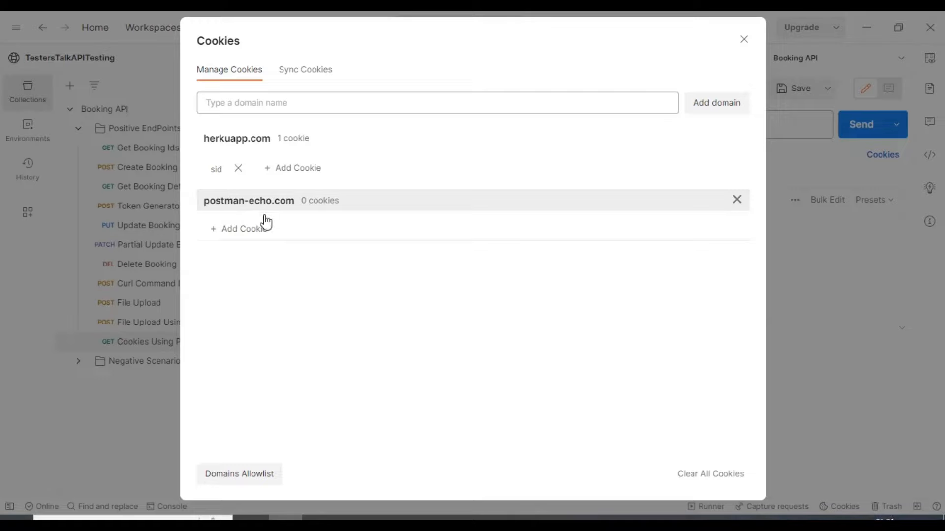
click(224, 105)
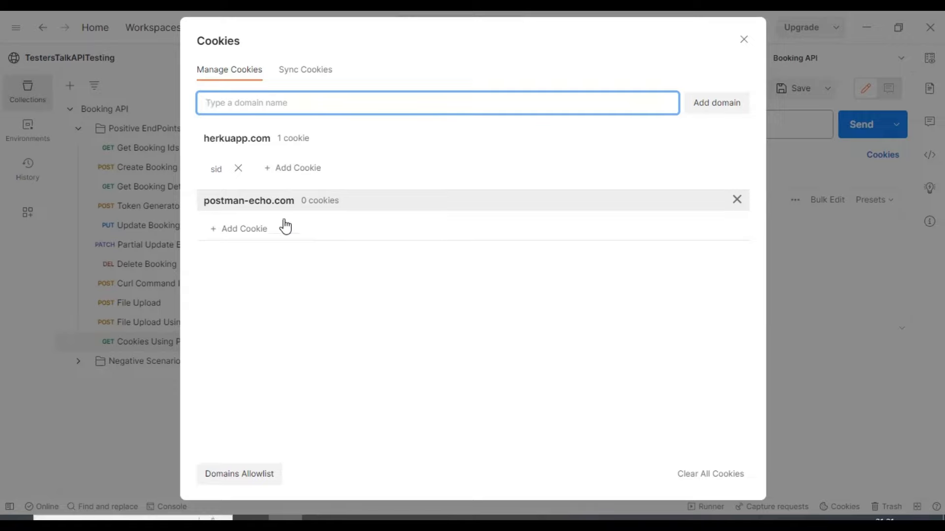
Add a cookie under the postman-echo.com domain and name it skill1.
click(238, 239)
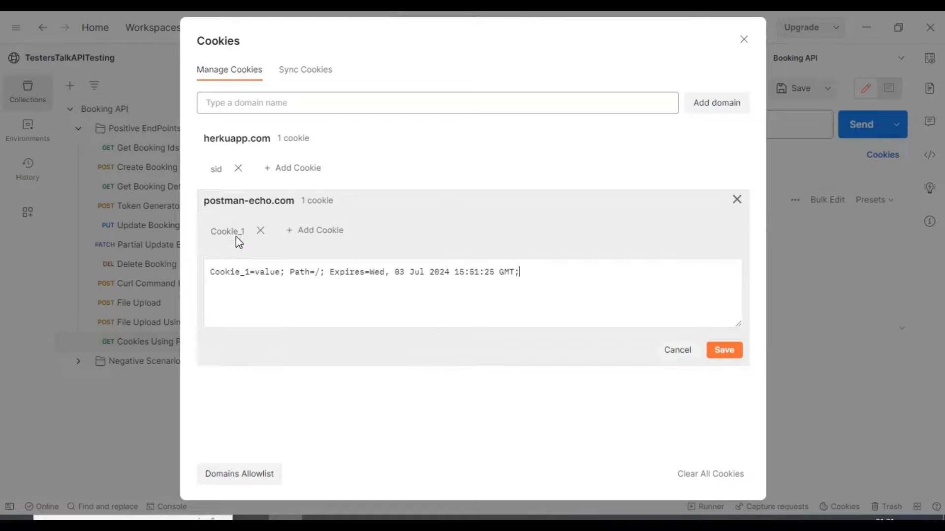
double_click(229, 272)
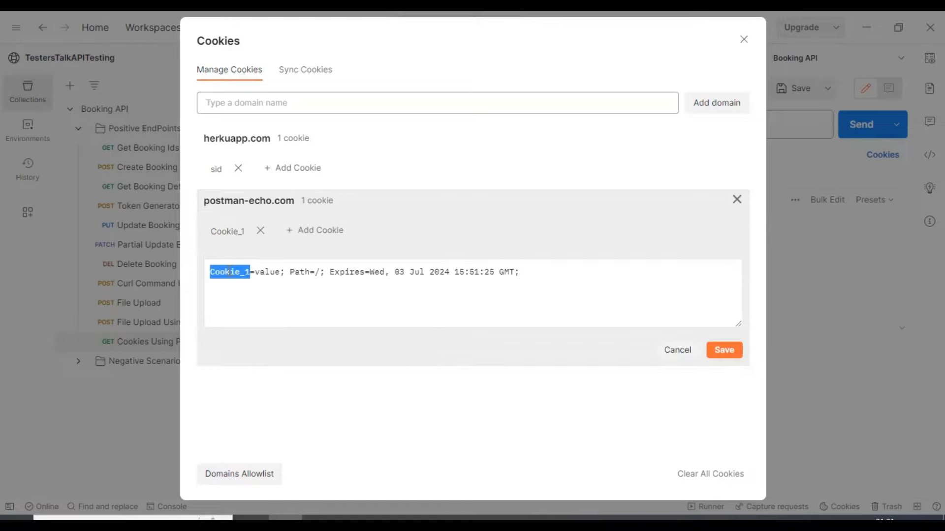
double_click(271, 272)
double_click(241, 274)
text(skill1)
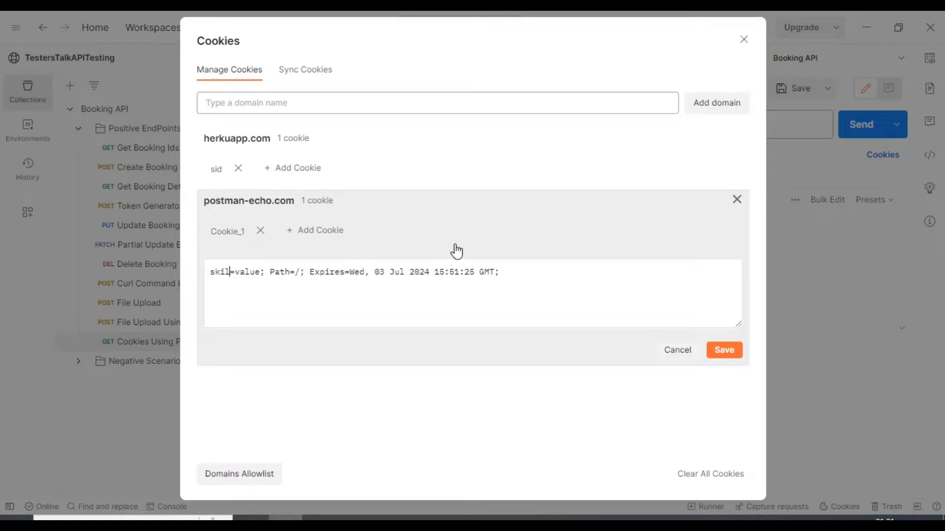
Set the skill1 cookie's value to "postman by testers talk" and save the cookie.
double_click(256, 272)
click(227, 272)
double_click(227, 272)
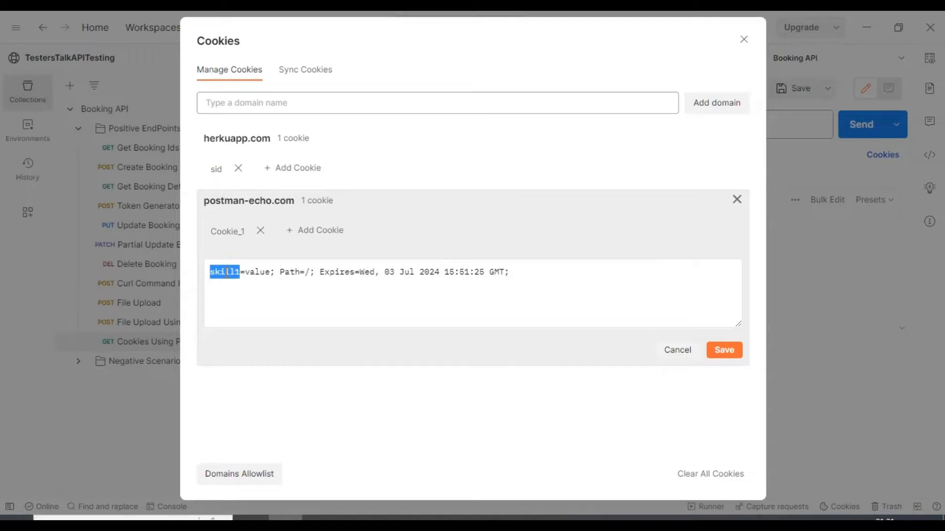
click(228, 272)
double_click(227, 272)
double_click(257, 272)
text(postman by )
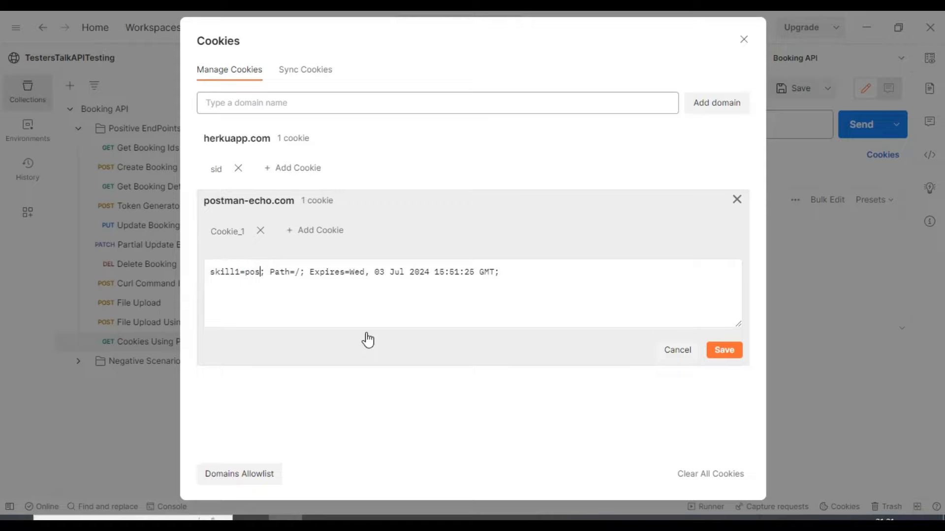
text(testers talk)
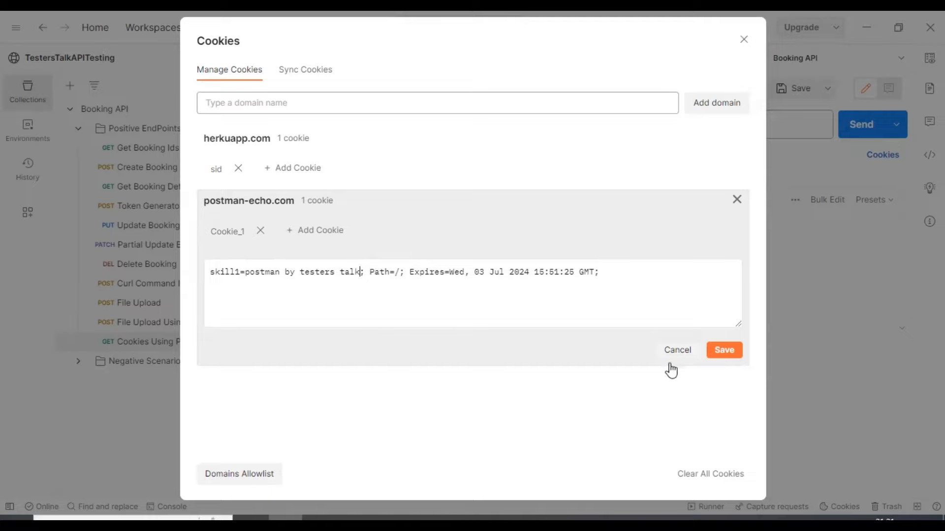
double_click(256, 273)
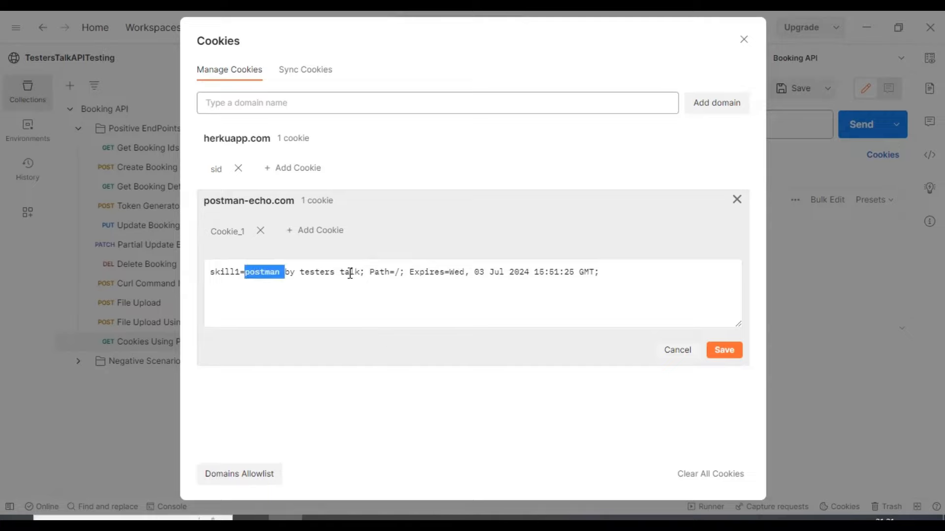
double_click(230, 272)
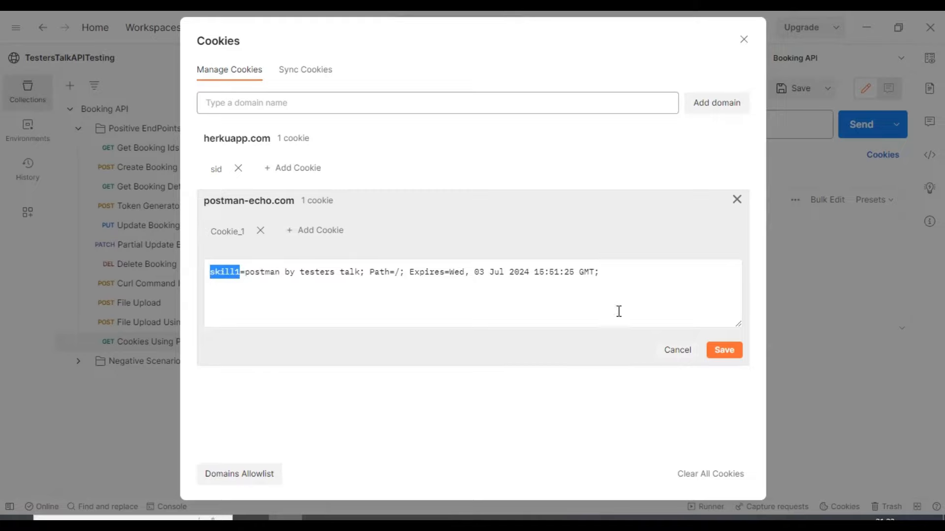
click(721, 355)
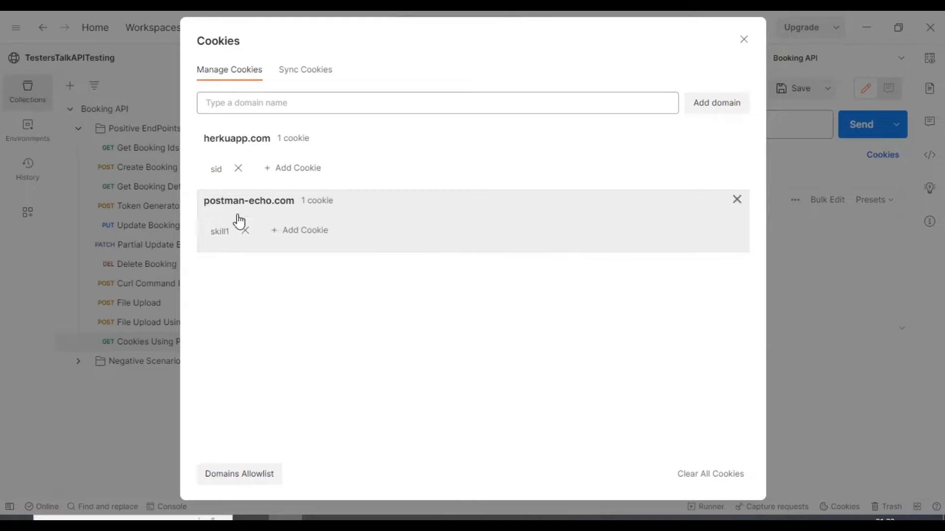
Add a second postman-echo.com cookie named skill2 with the value "rest assured by testers talk" and save it.
click(309, 240)
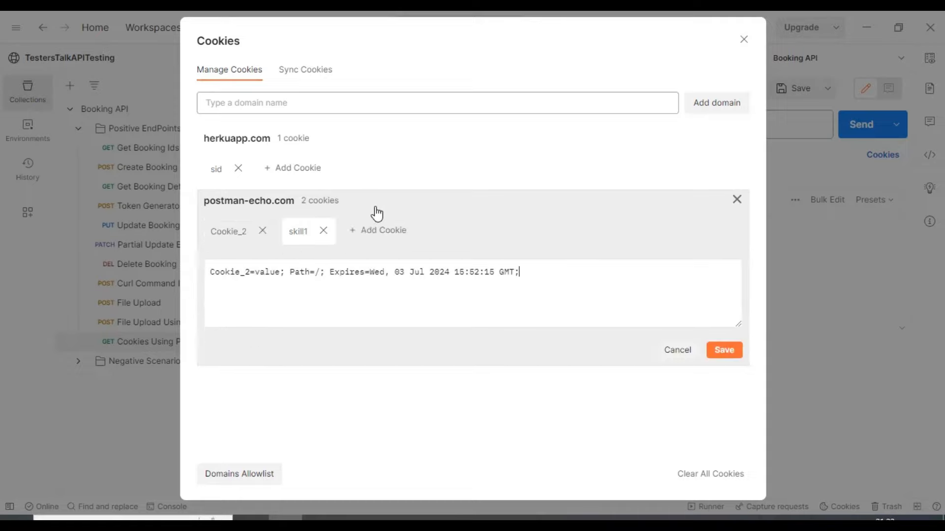
double_click(347, 274)
double_click(226, 271)
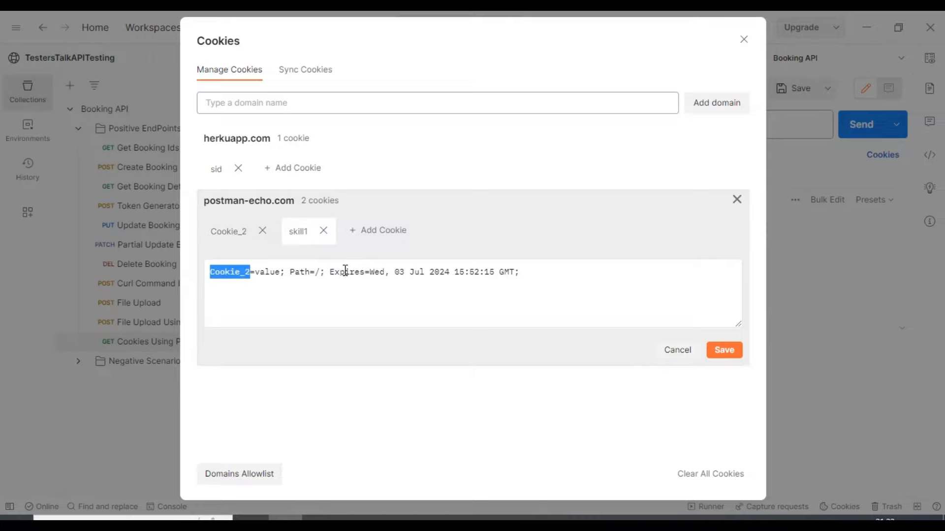
text(skill2)
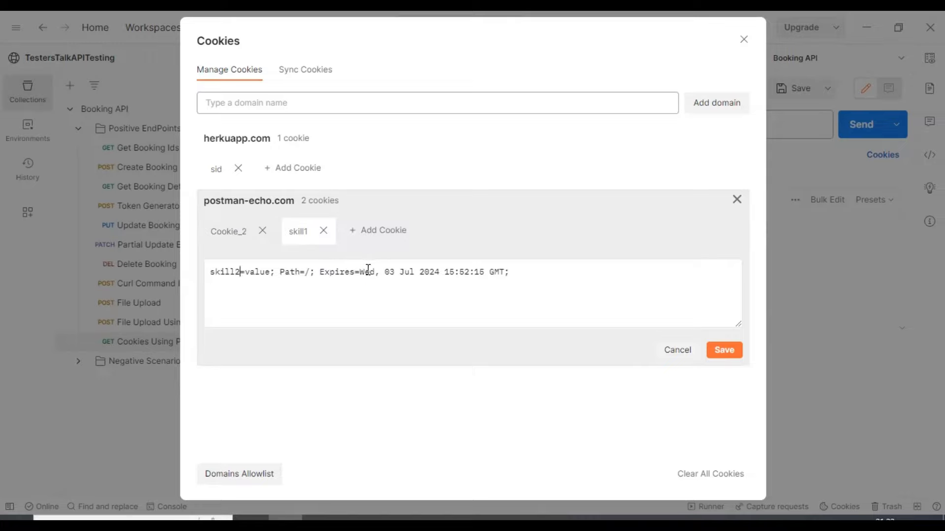
double_click(262, 271)
text(rest assur4d)
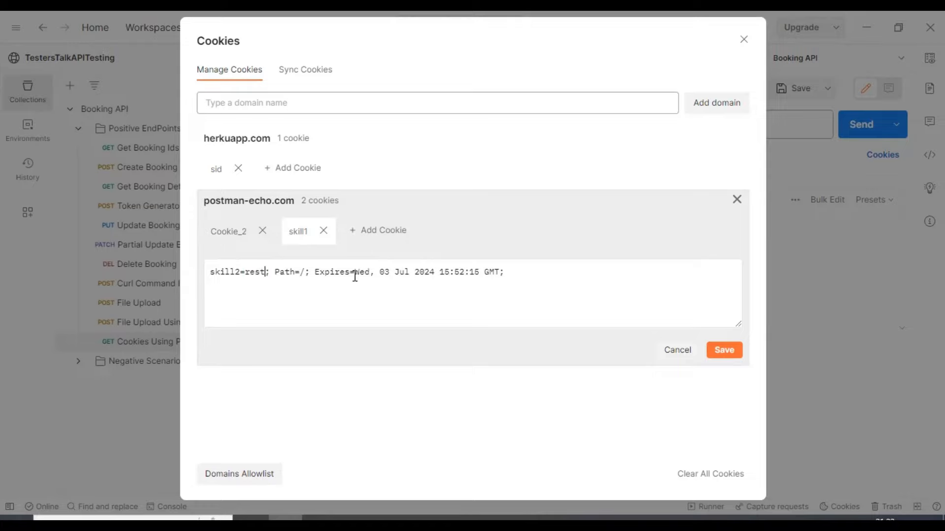
key(BackSpace)
key(BackSpace)
text(ed by test)
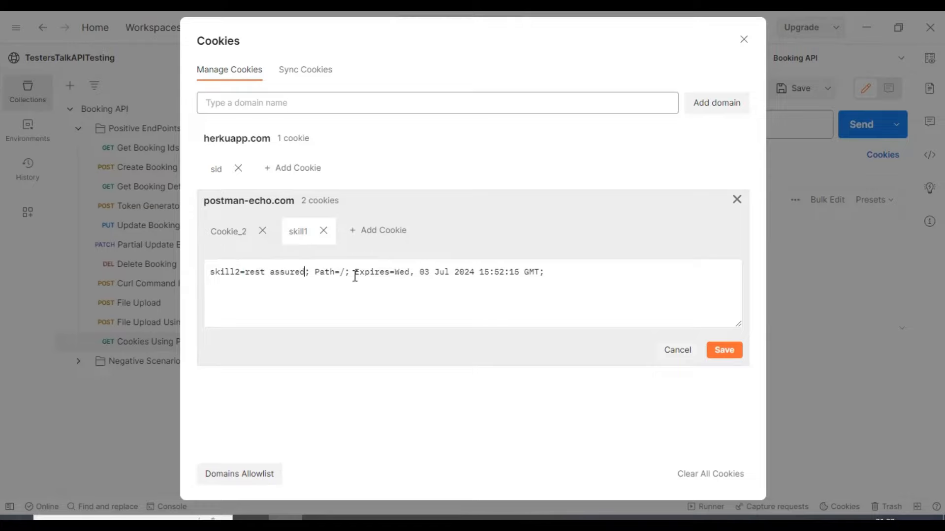
text(ers talk)
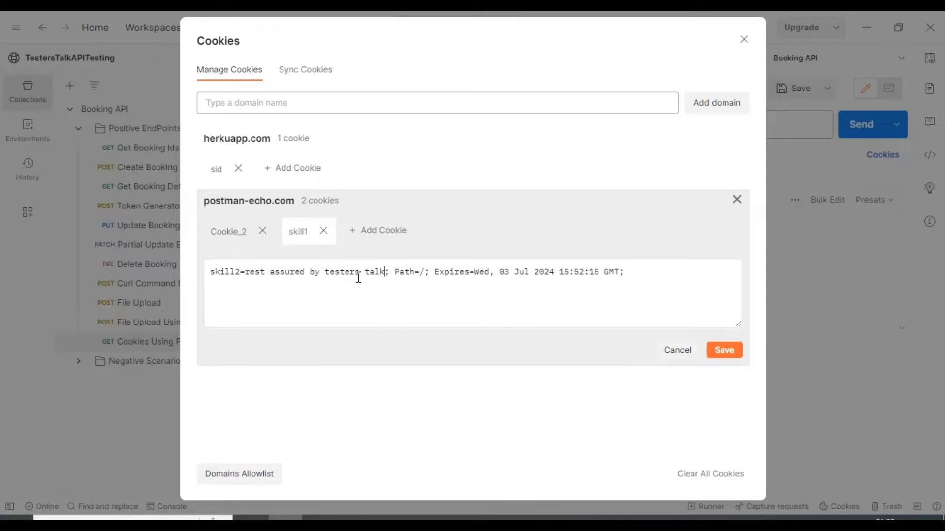
click(723, 350)
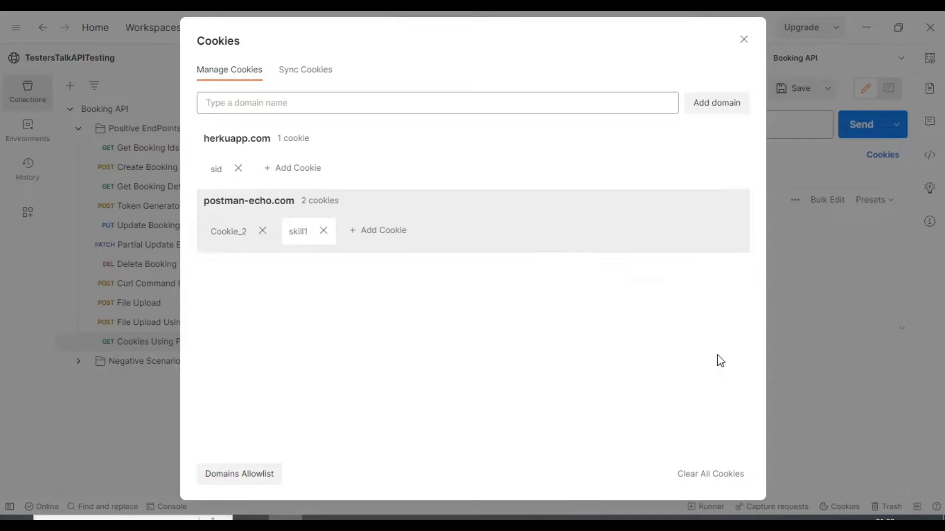
Add a third postman-echo.com cookie named skill3 with the value "specflow by testers talk" and save it.
click(358, 235)
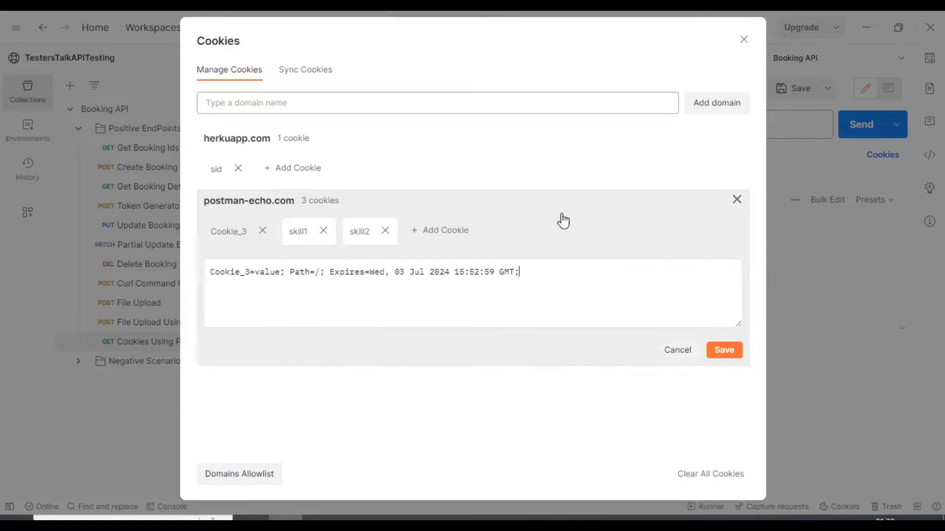
double_click(238, 272)
text(skill3)
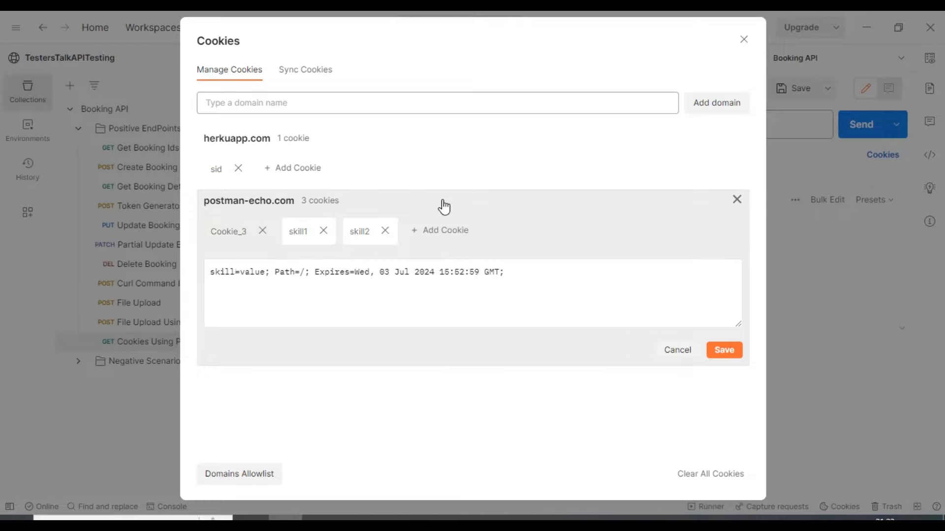
double_click(252, 273)
text(specflow b)
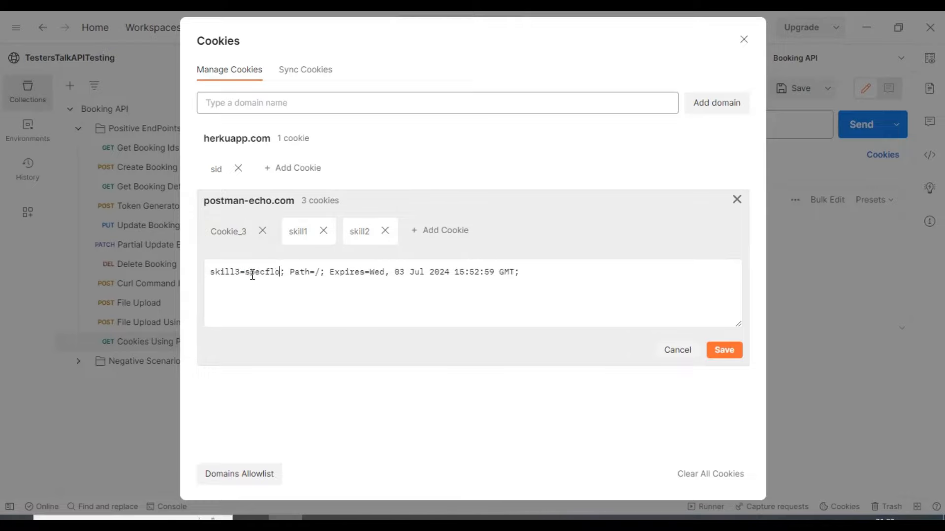
text(y testers ta)
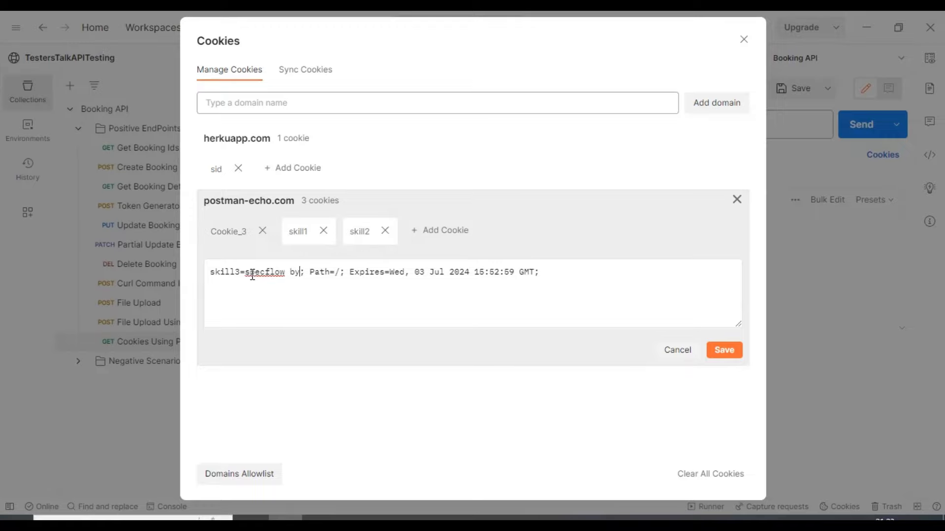
text(lk)
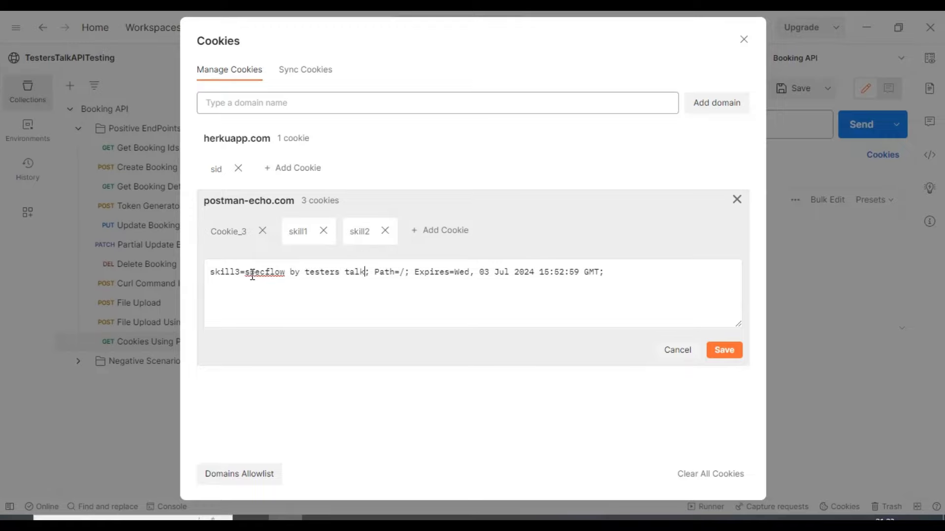
click(720, 353)
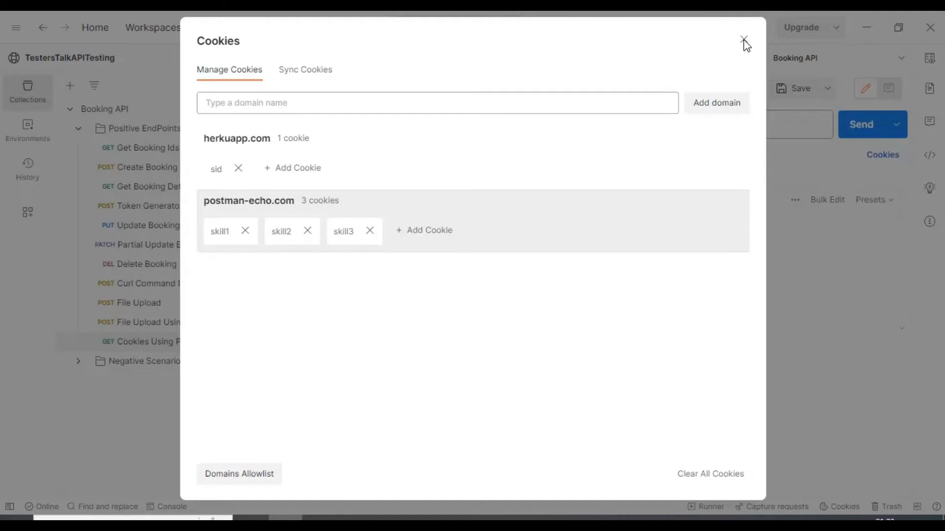
Close the cookie manager, then save and send the Cookies Using Postman request.
click(590, 13)
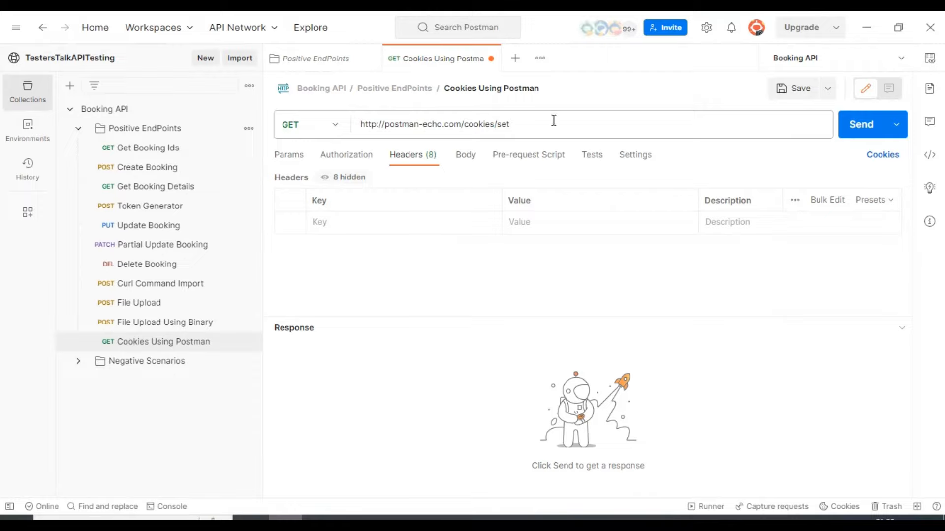
key(ctrl+s)
click(855, 136)
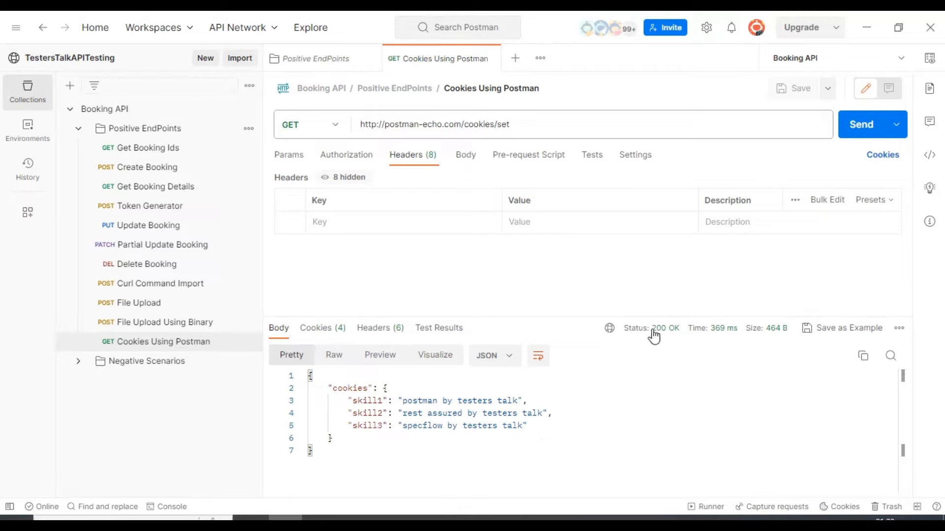
Examine the cookies object in the JSON response body, checking the skill1, skill2 and skill3 entries.
drag(323, 381, 345, 459)
click(430, 395)
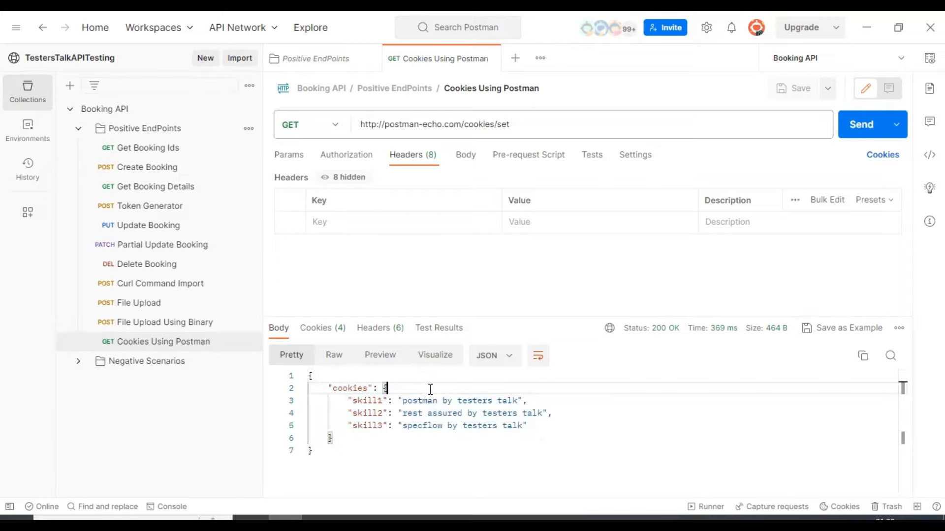
double_click(355, 390)
double_click(369, 402)
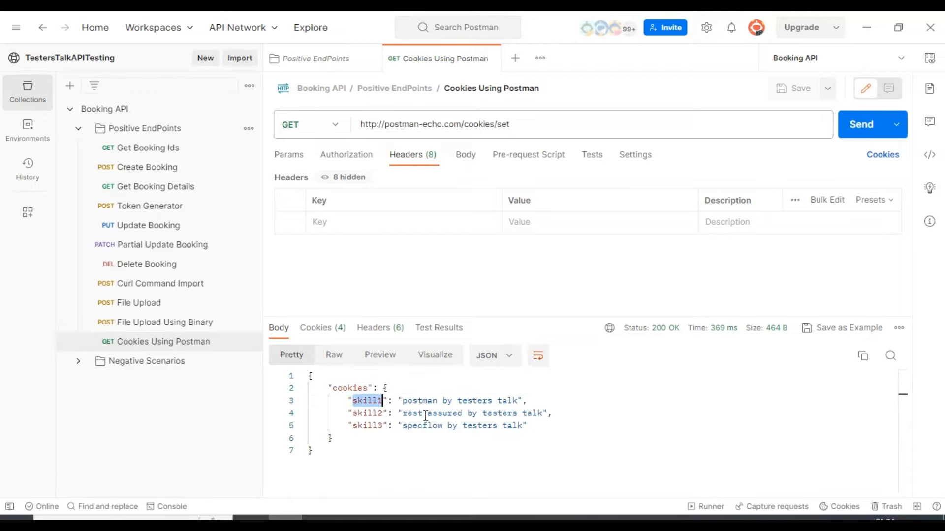
click(404, 403)
double_click(369, 404)
double_click(377, 413)
double_click(373, 426)
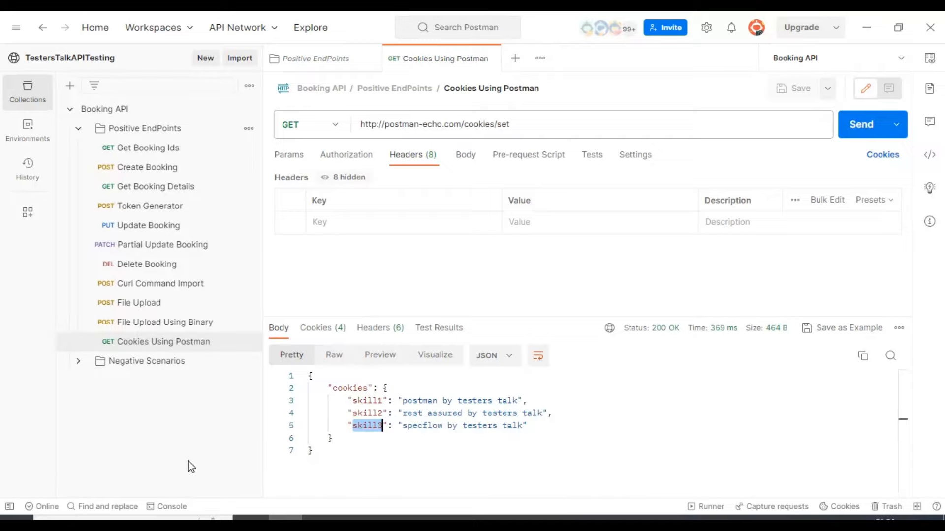
click(170, 509)
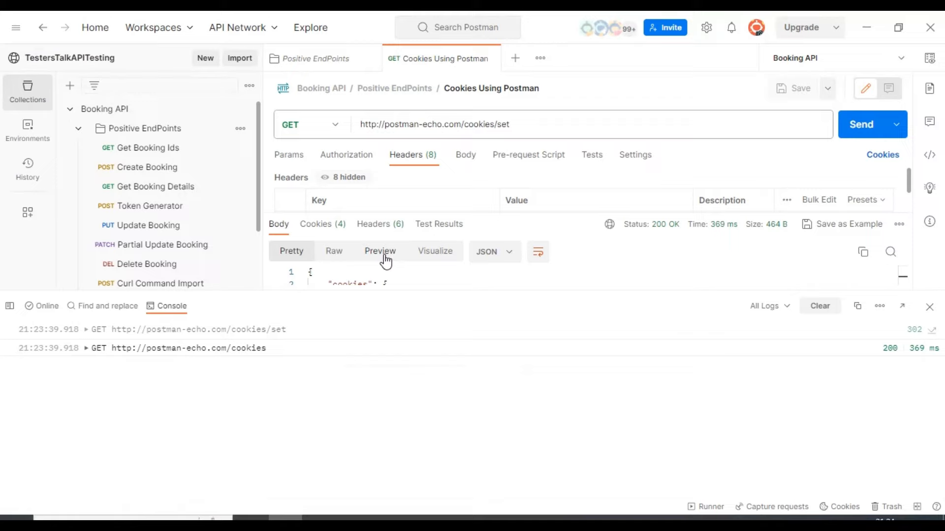
click(86, 349)
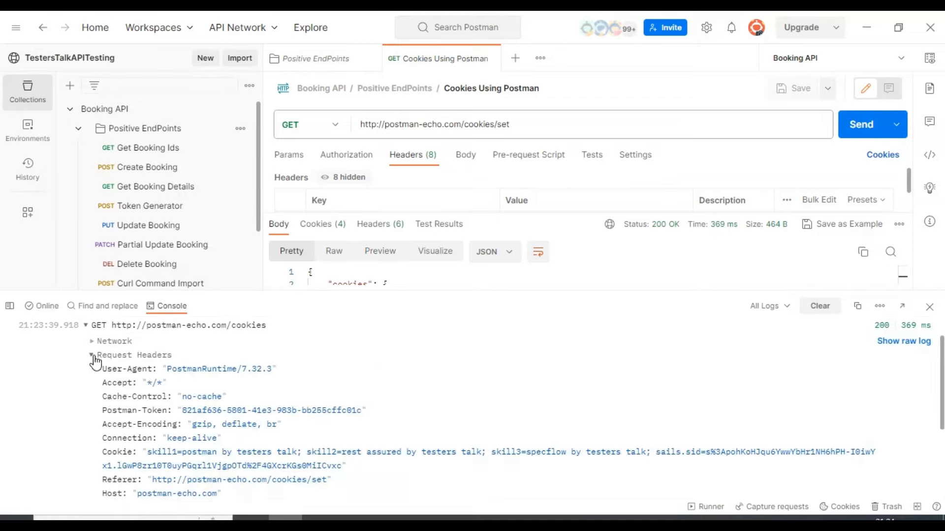
click(92, 357)
click(92, 392)
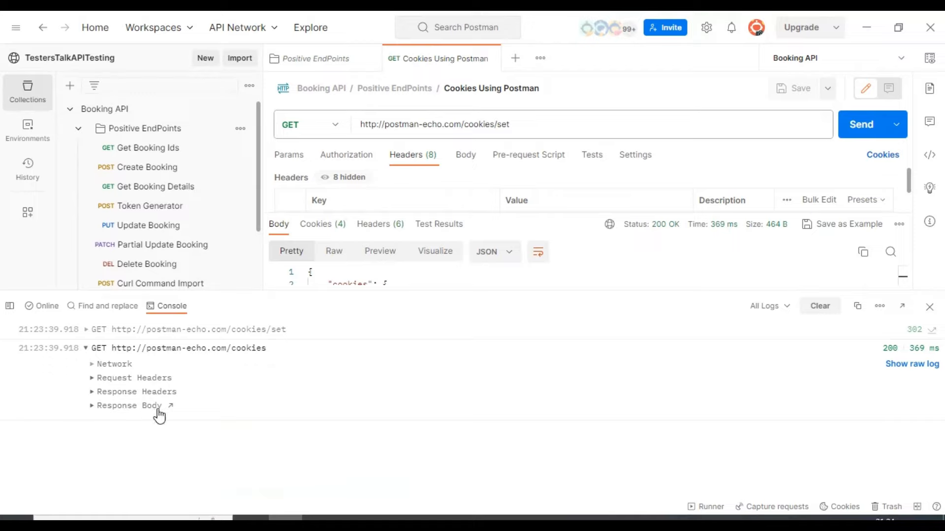
click(94, 378)
Check the Cookie request header in the console log for the skill1, skill2 and skill3 cookies.
scroll(234, 389, down, 2)
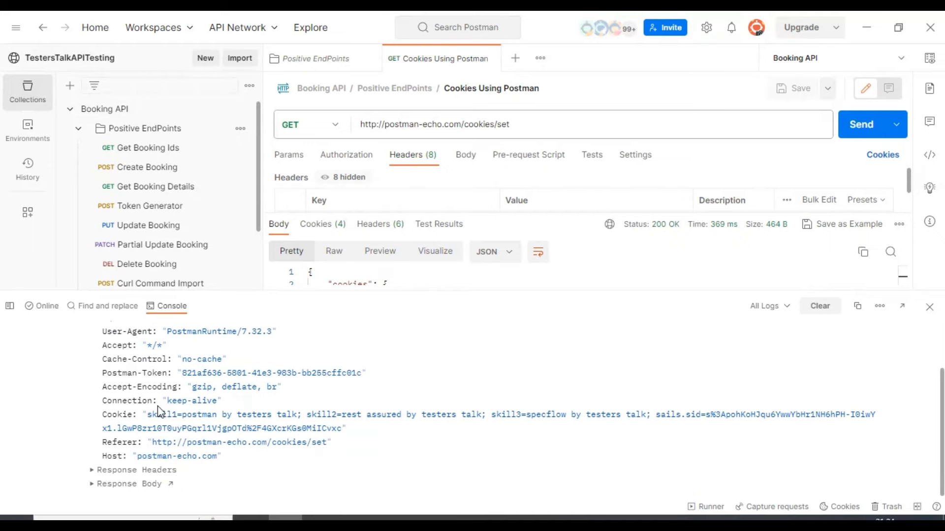
scroll(118, 382, up, 3)
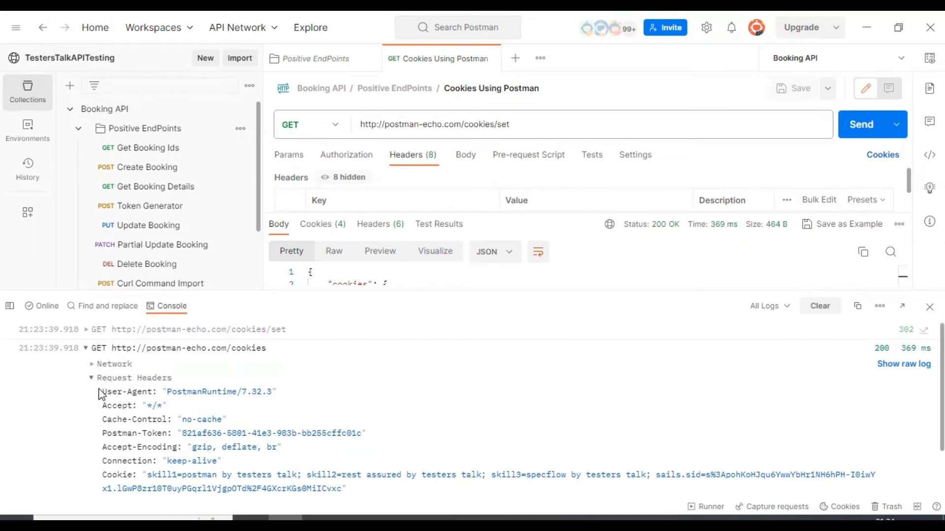
scroll(173, 412, down, 1)
scroll(173, 412, down, 1)
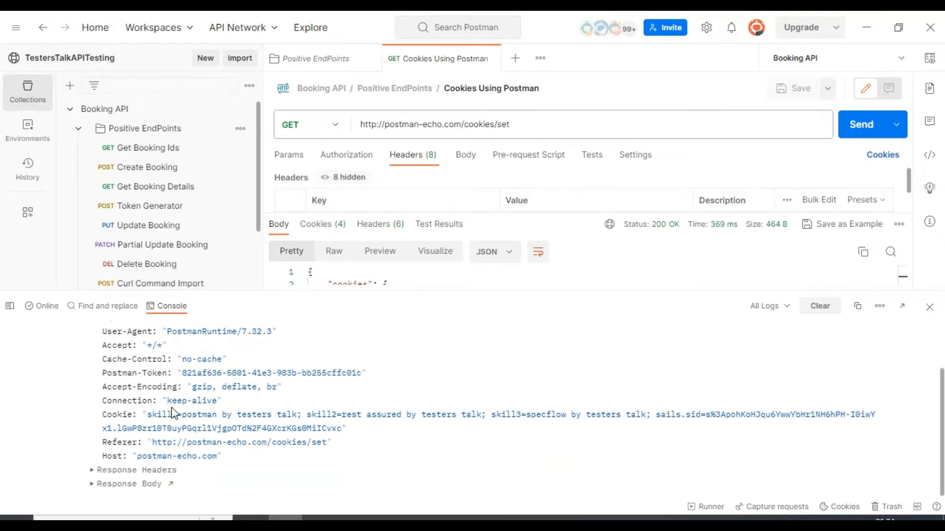
double_click(118, 415)
double_click(162, 418)
click(293, 427)
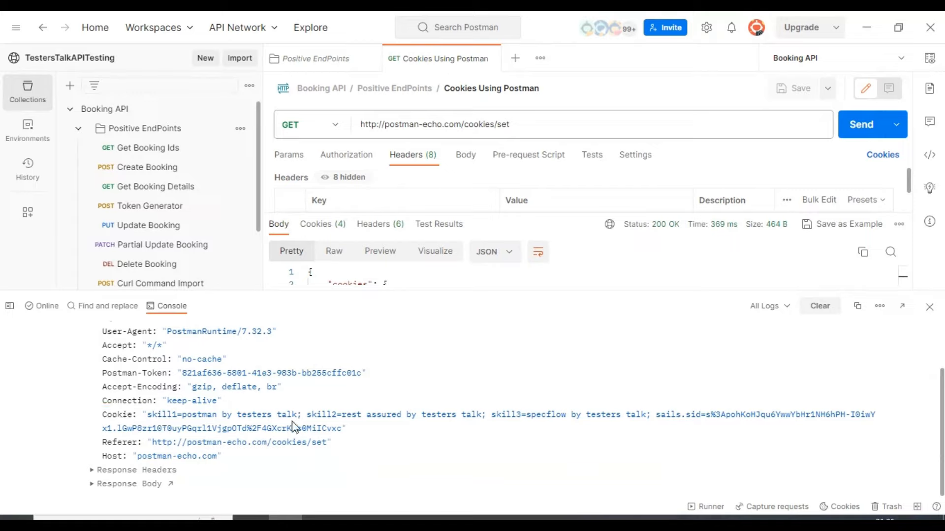
double_click(323, 418)
double_click(511, 418)
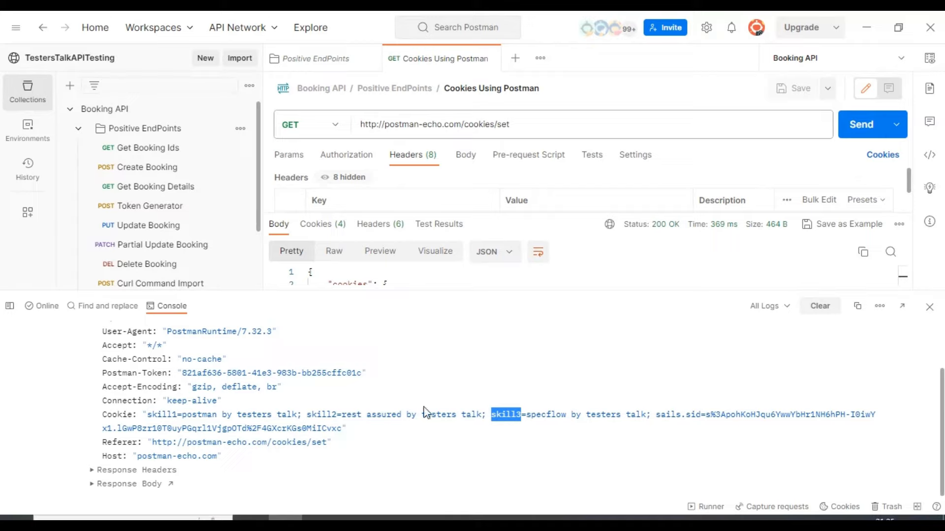
Close the console and open the skill1 cookie of postman-echo.com in the cookie manager.
scroll(189, 412, up, 2)
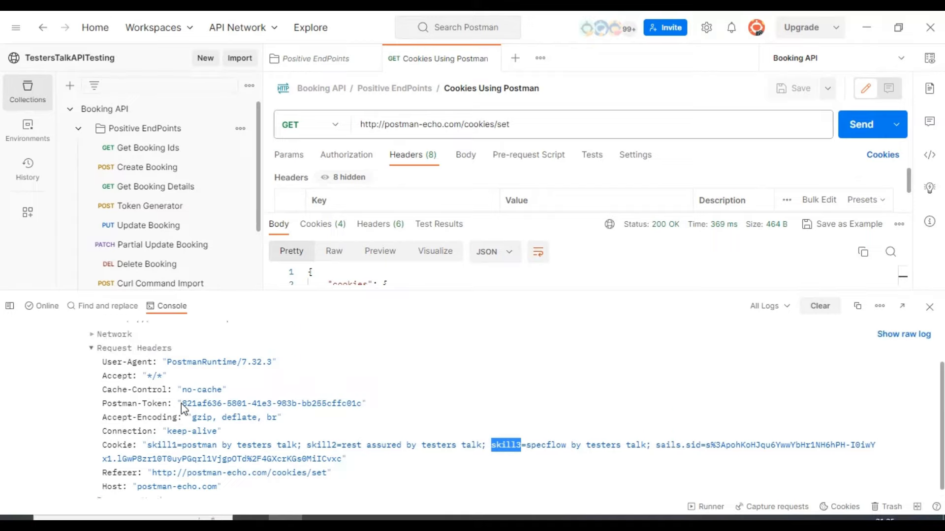
click(929, 307)
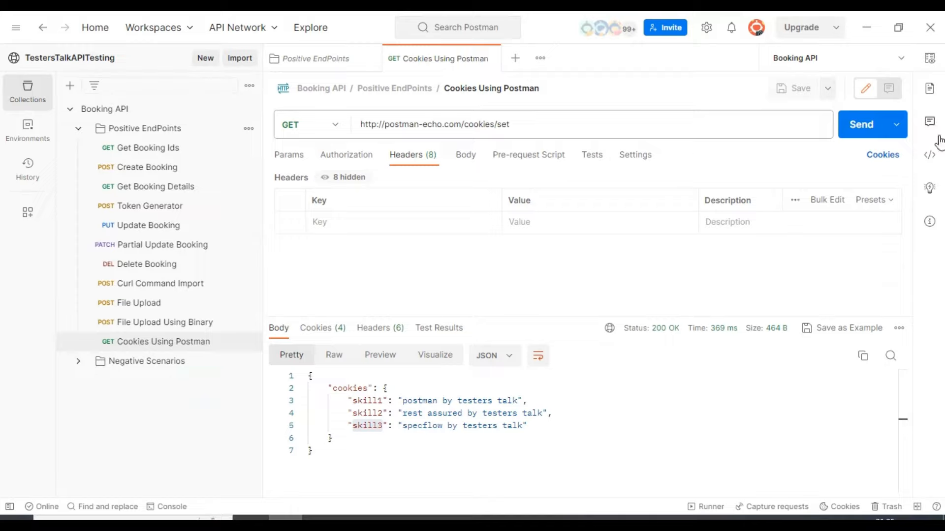
click(881, 156)
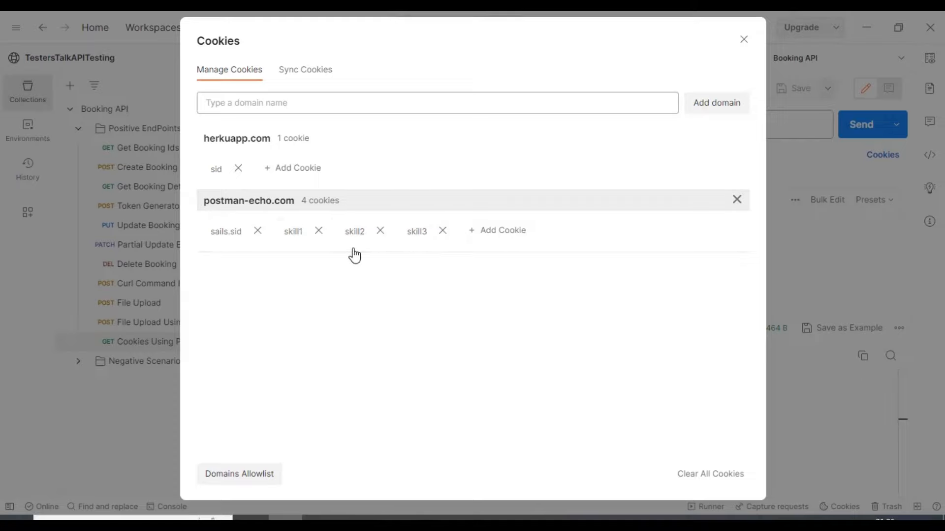
click(295, 239)
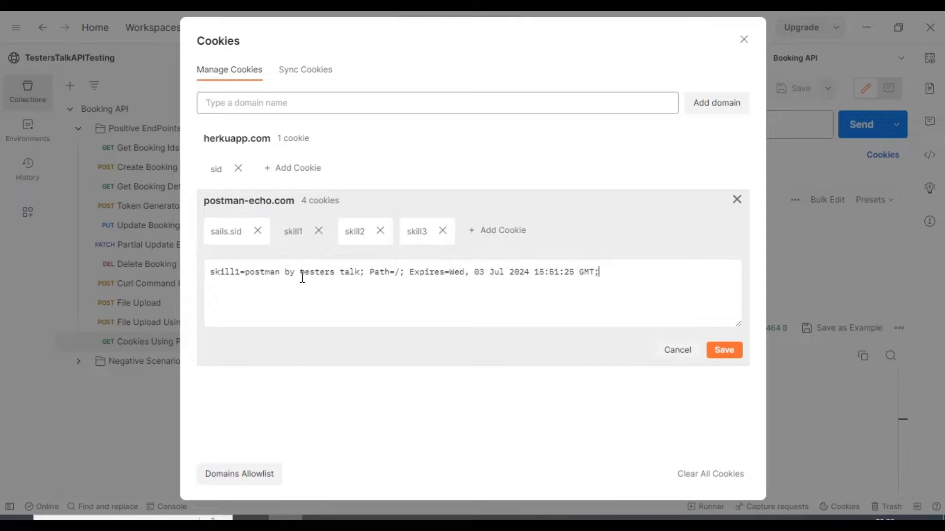
Change the skill1 cookie's value to "postman api testing by testers talk" and save the cookie.
double_click(229, 273)
double_click(271, 275)
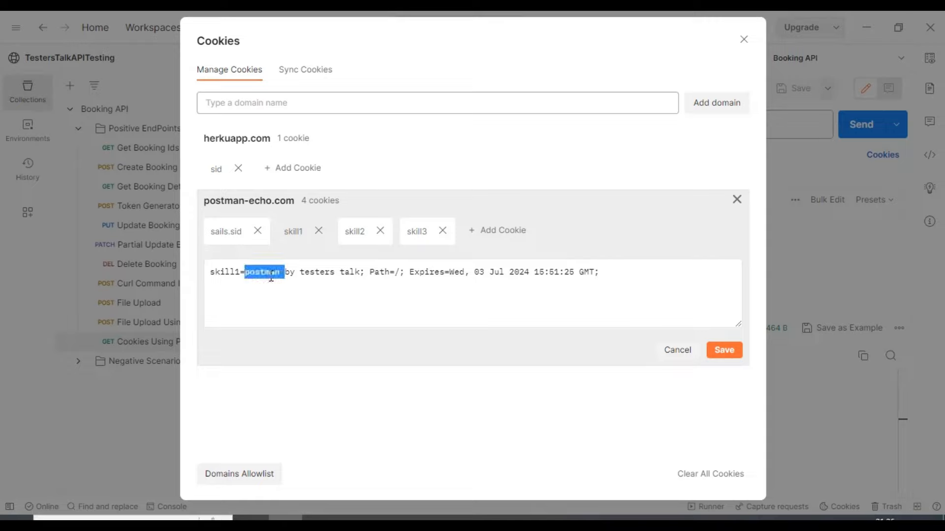
click(411, 272)
drag(411, 272, 603, 274)
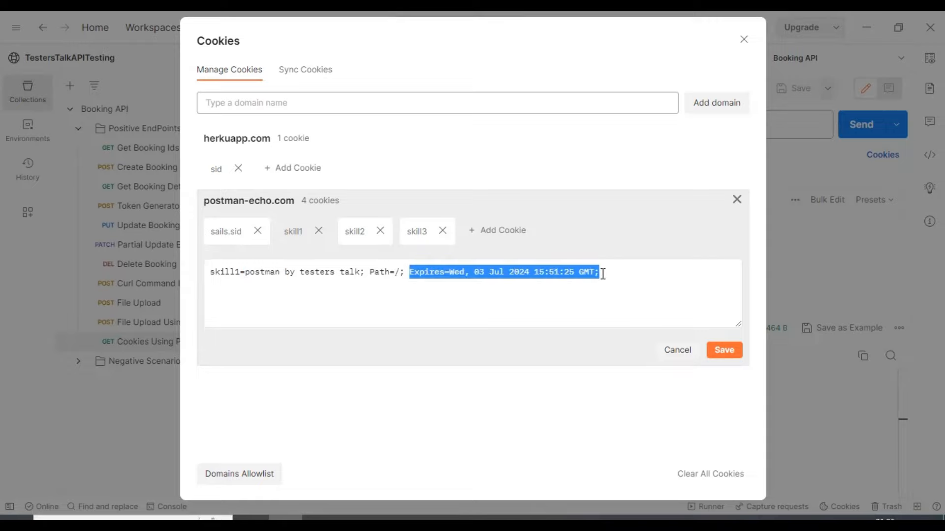
click(403, 284)
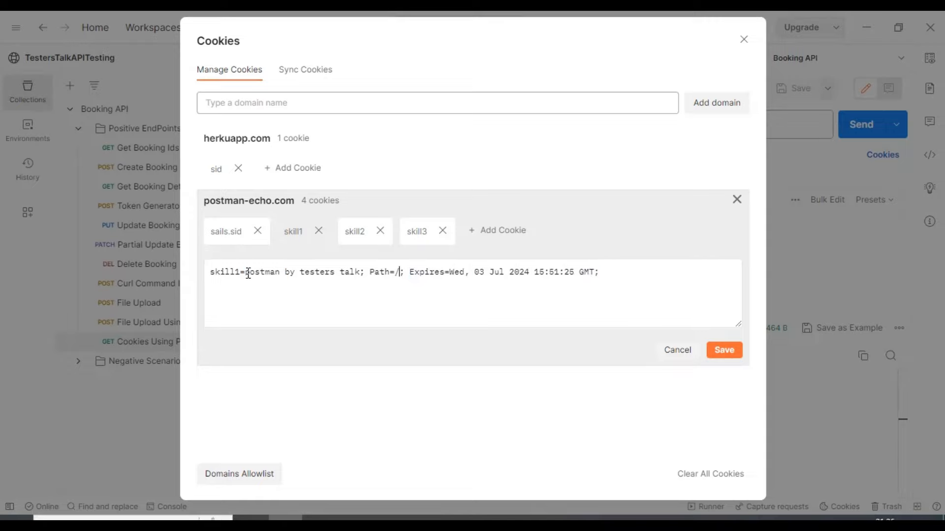
double_click(227, 272)
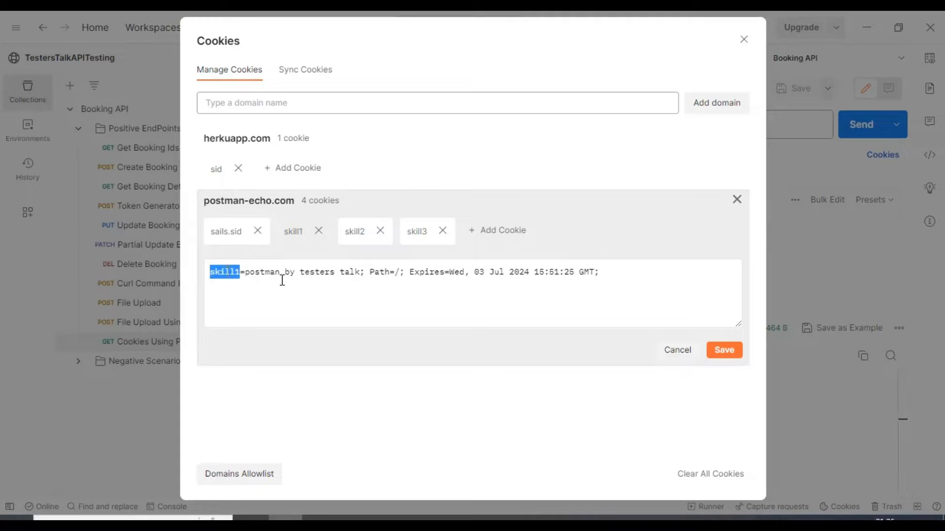
click(285, 272)
double_click(266, 272)
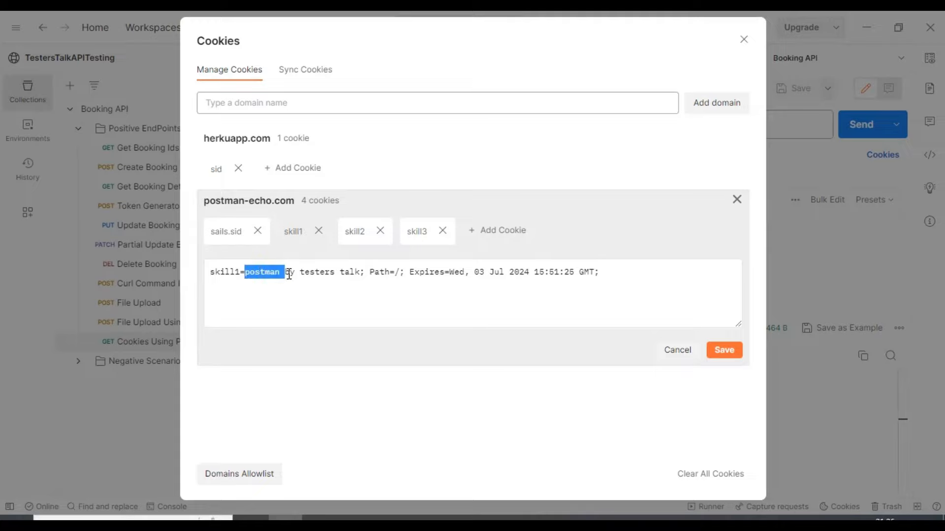
click(344, 276)
text(api testi)
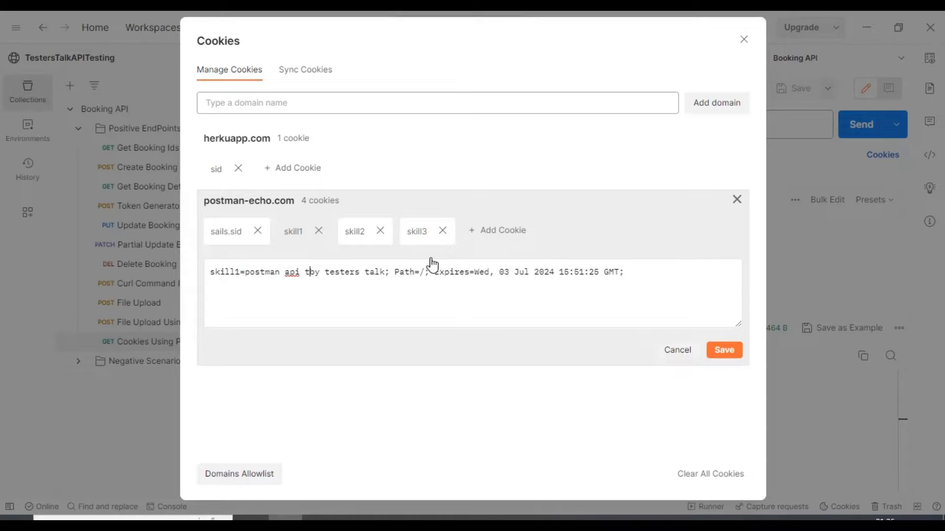
text(ng)
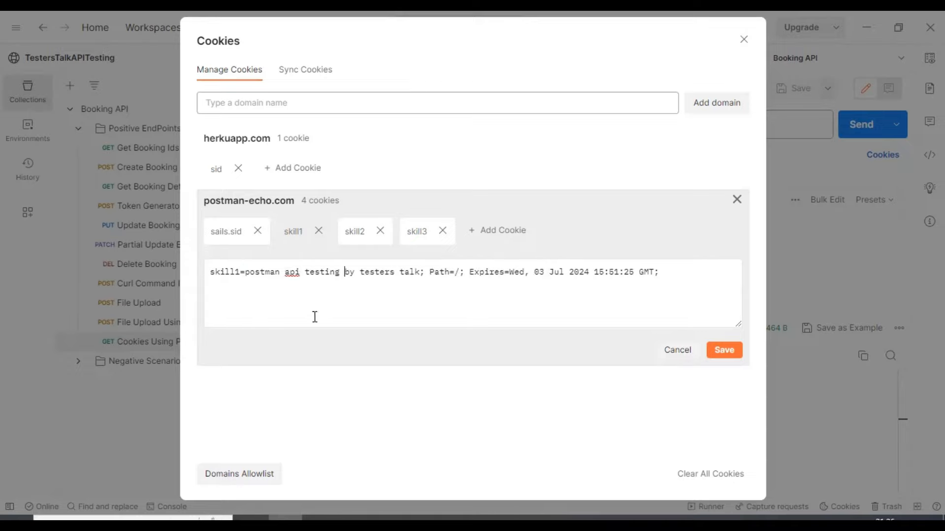
click(719, 352)
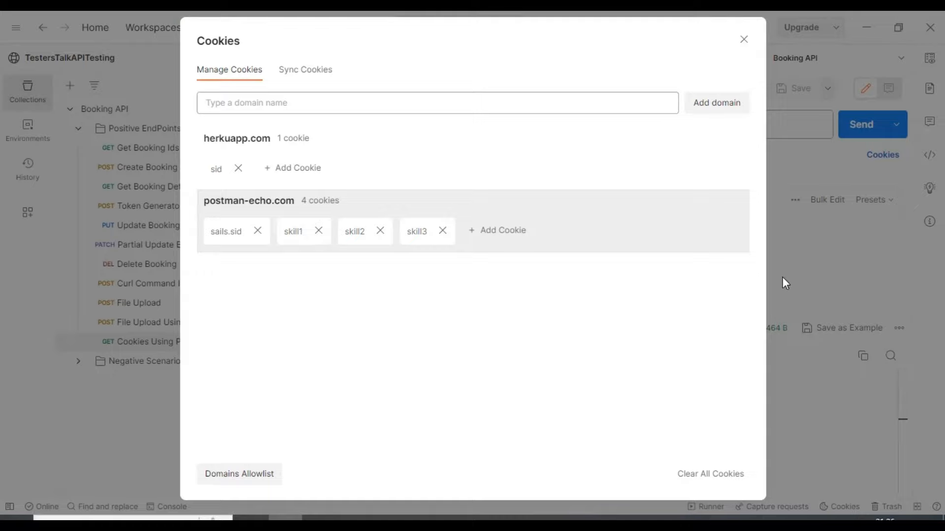
click(744, 39)
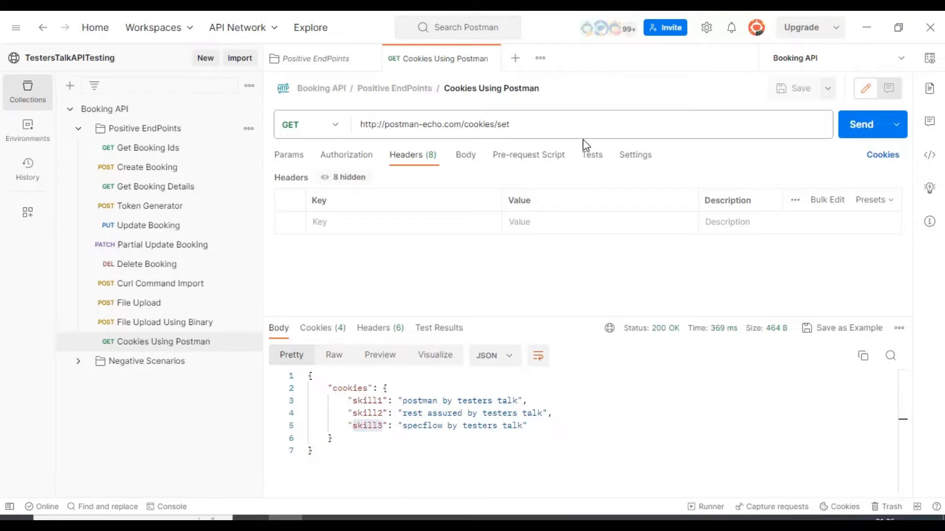
click(861, 133)
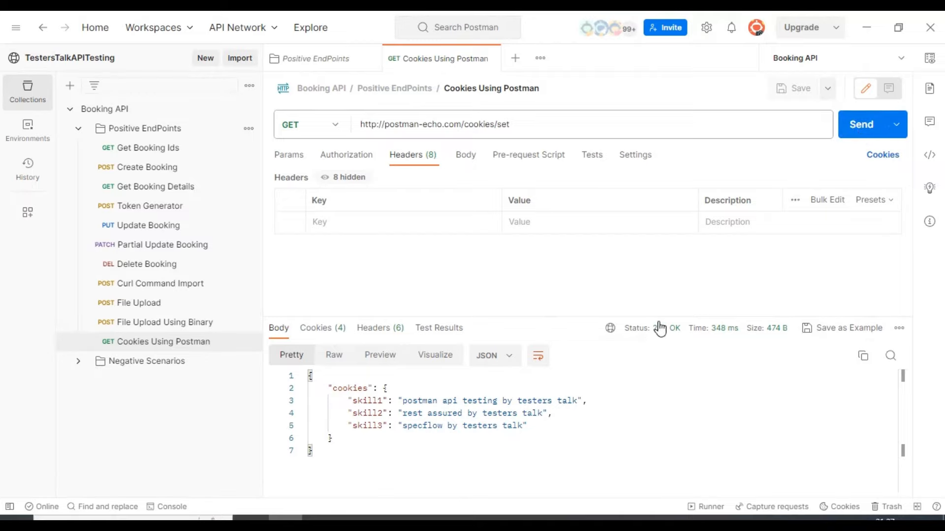
Examine the cookies object in the response body, checking the value returned for skill1.
mouse_move(660, 327)
click(387, 388)
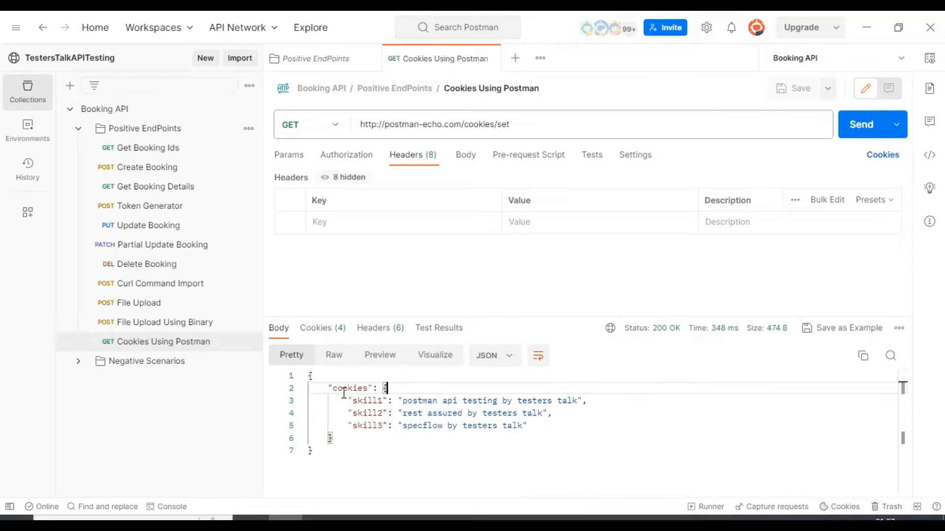
drag(329, 387, 353, 450)
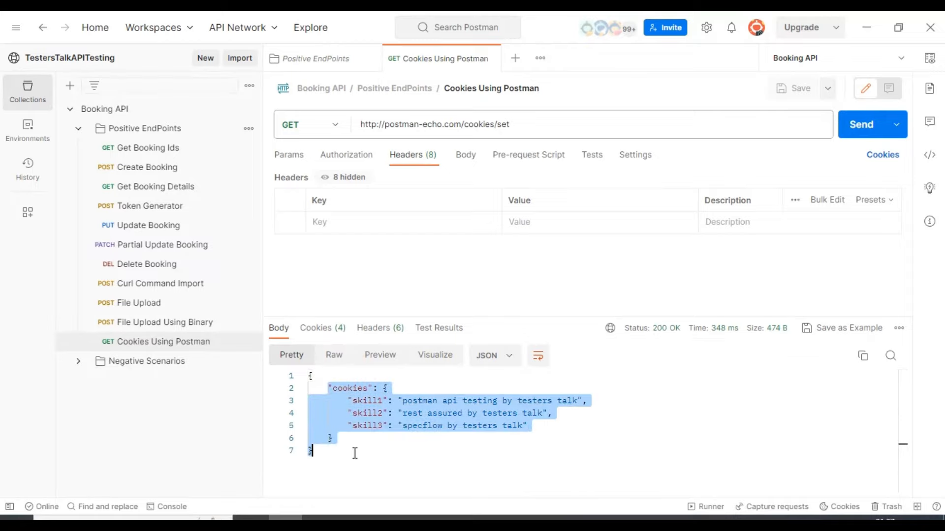
click(322, 390)
click(416, 405)
double_click(365, 402)
click(462, 412)
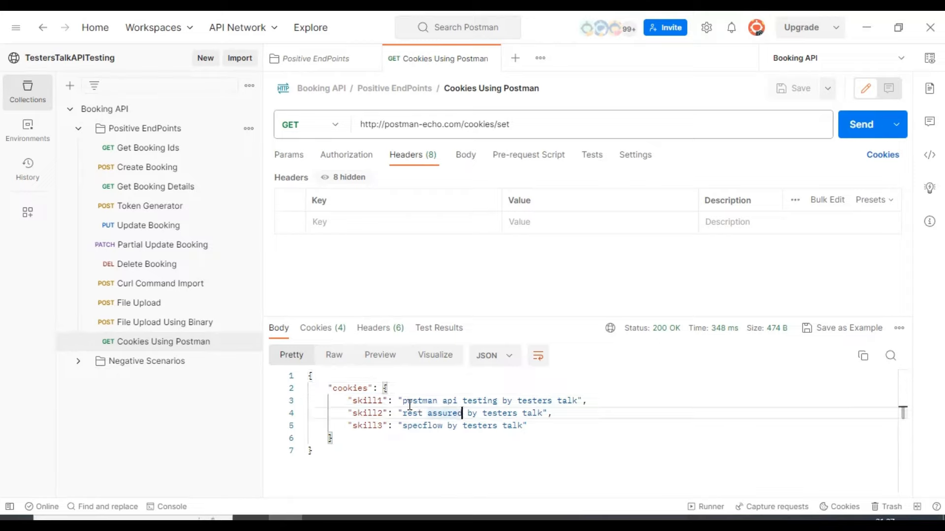
drag(404, 401, 584, 403)
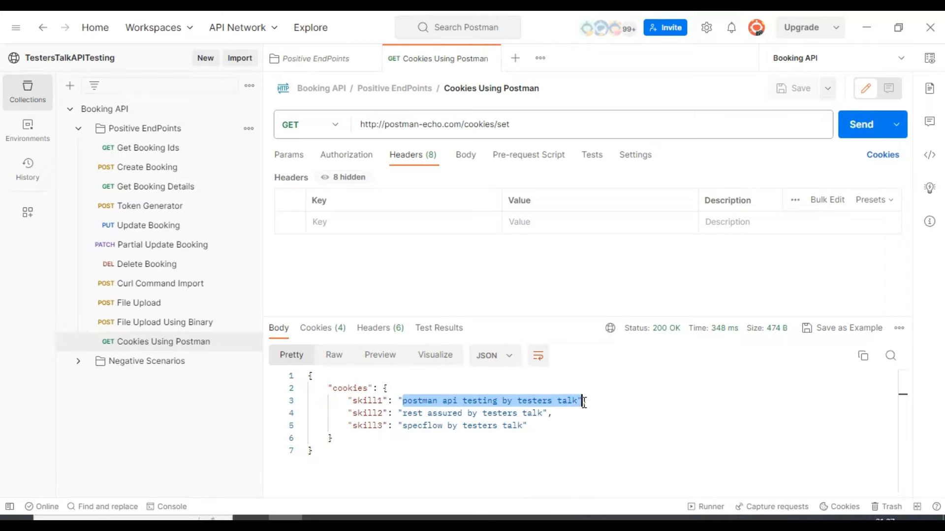
click(481, 399)
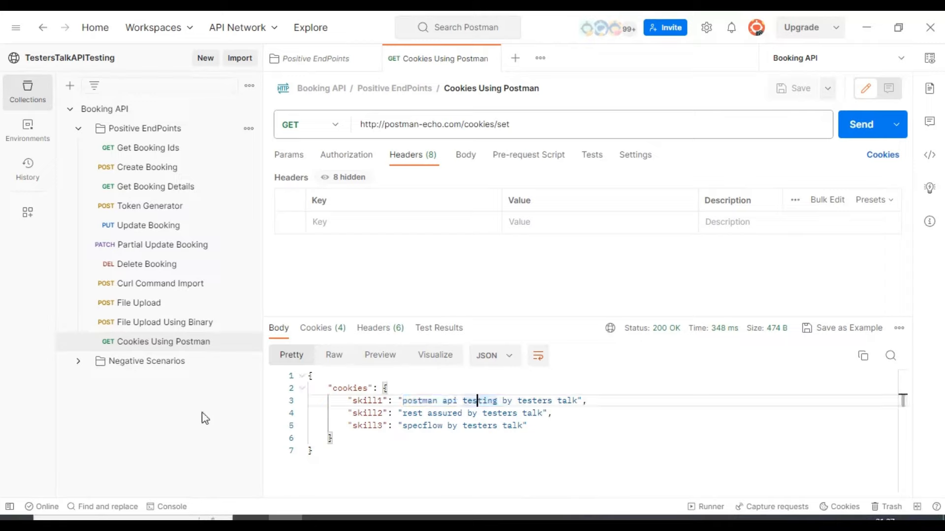
click(172, 507)
scroll(49, 388, up, 2)
scroll(49, 386, up, 3)
click(85, 348)
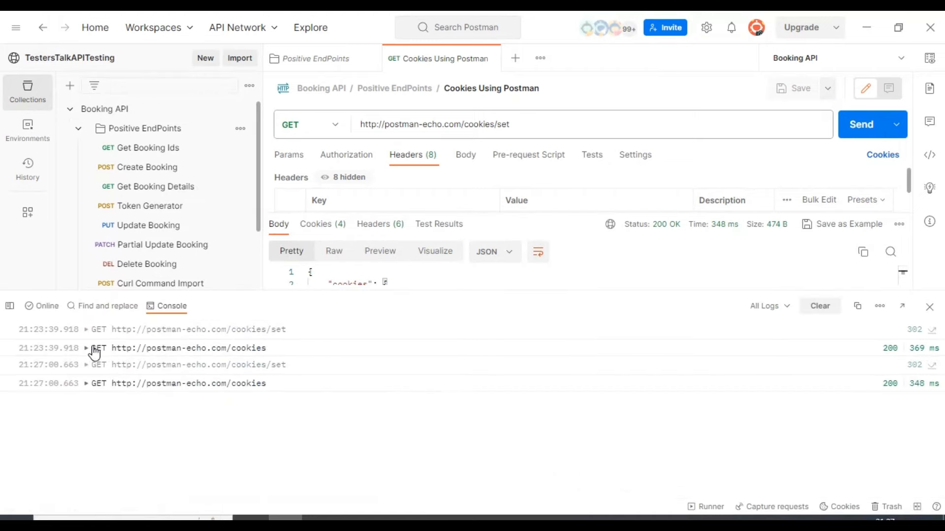
click(86, 384)
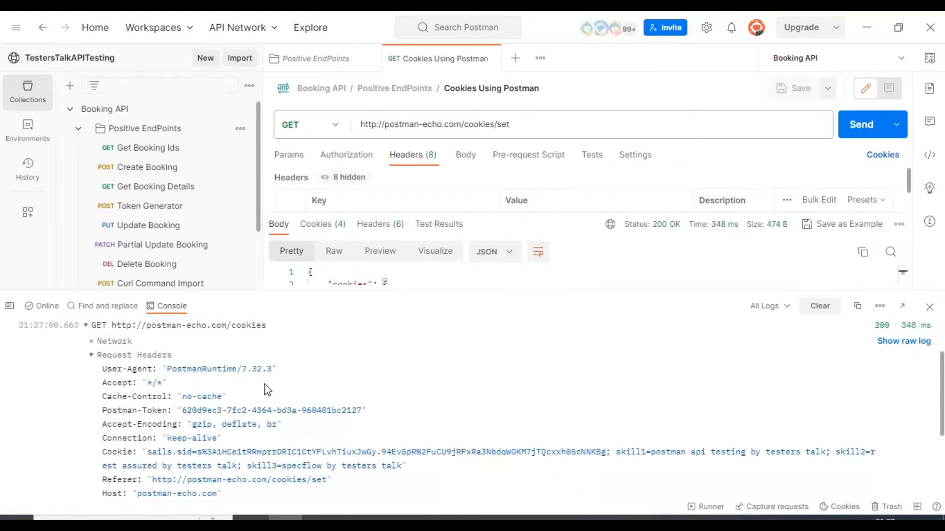
Check the skill1 value in the logged Cookie request header, then collapse the entry and close the console.
scroll(147, 384, down, 3)
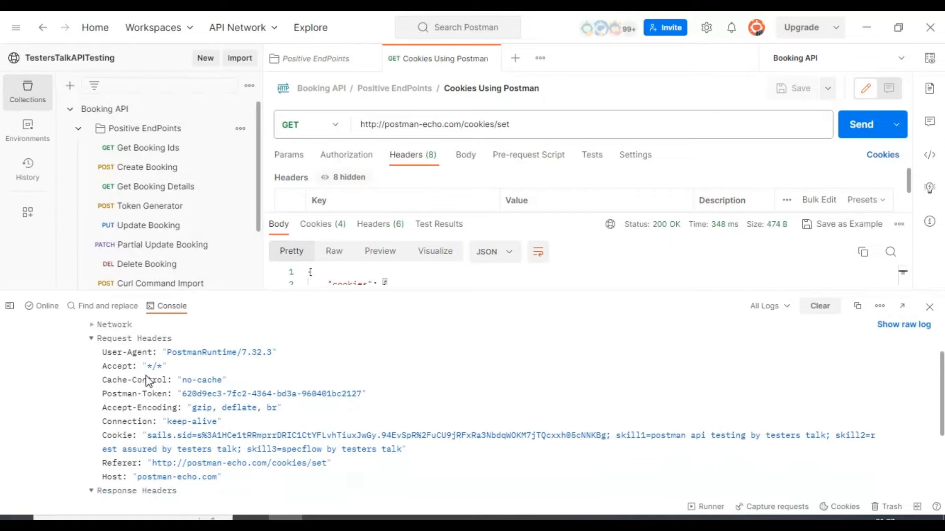
double_click(118, 383)
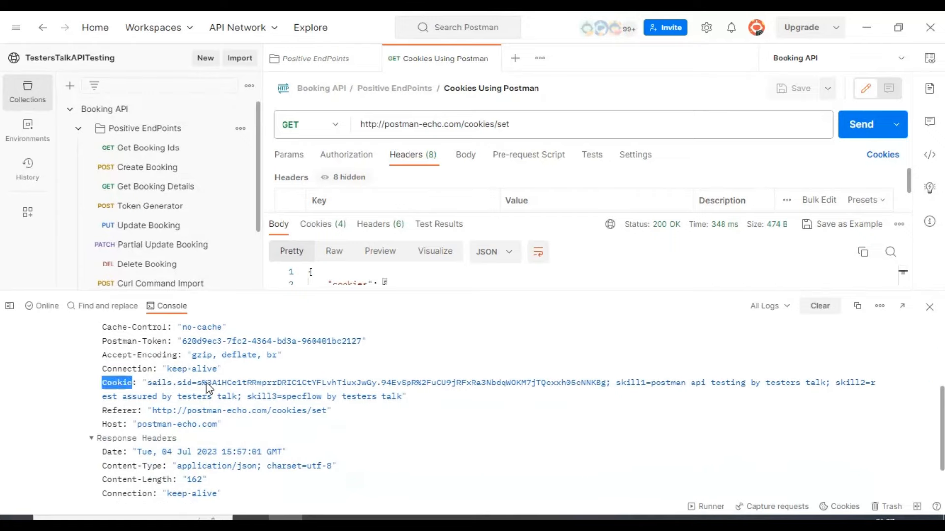
double_click(630, 383)
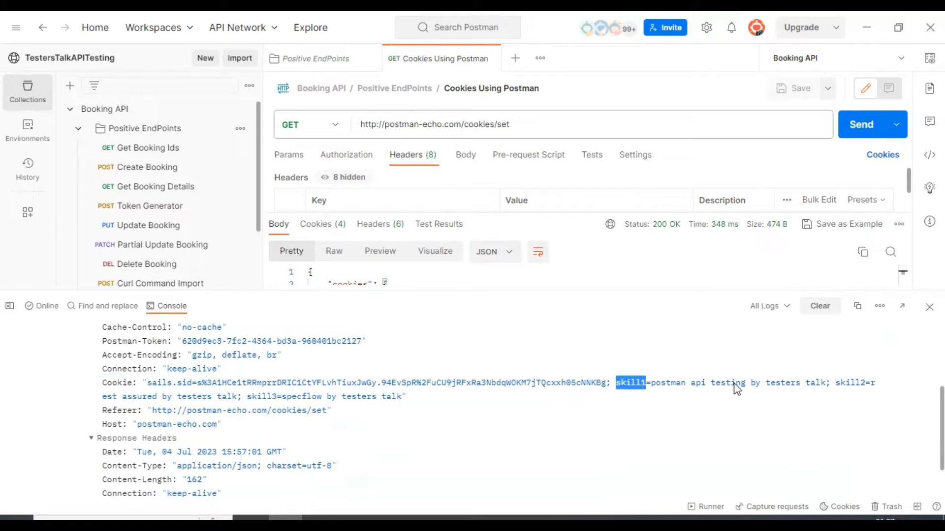
scroll(825, 385, up, 5)
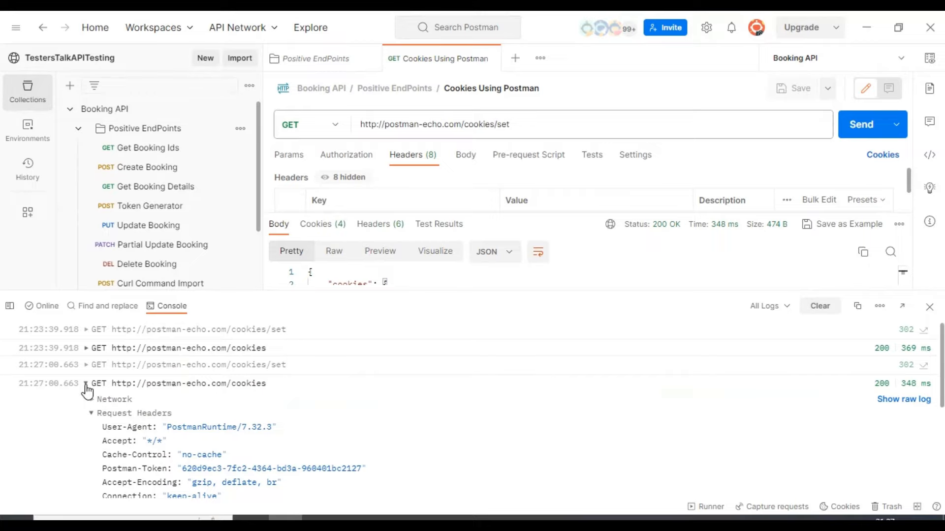
click(86, 384)
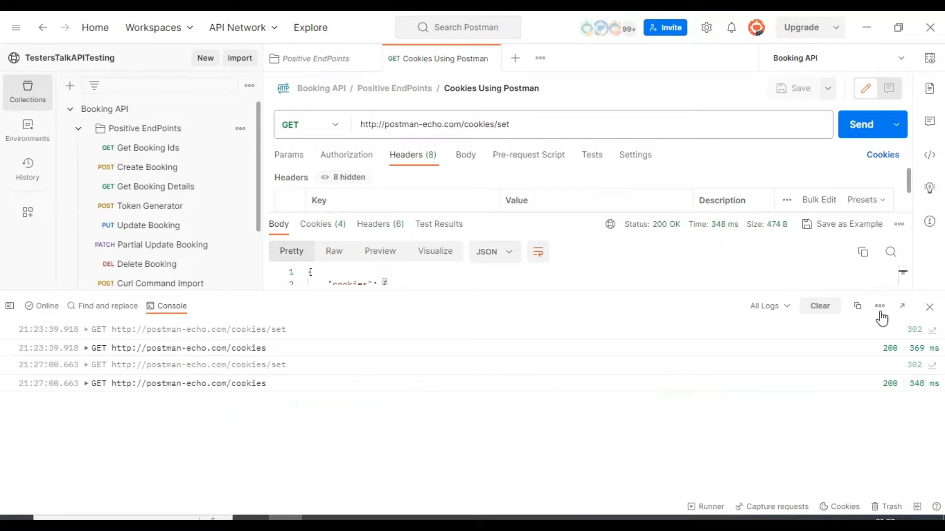
click(930, 309)
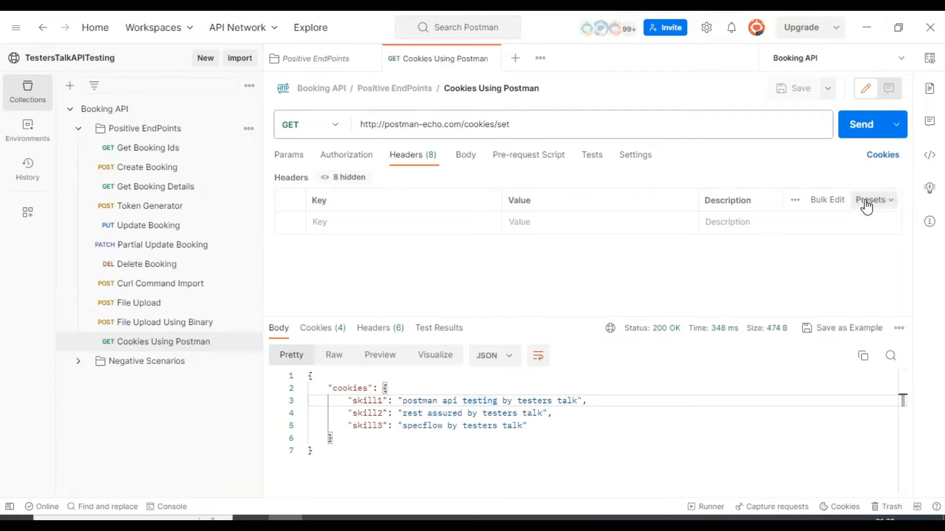
Delete the skill1 cookie from postman-echo.com in the cookie manager and close the manager.
click(884, 156)
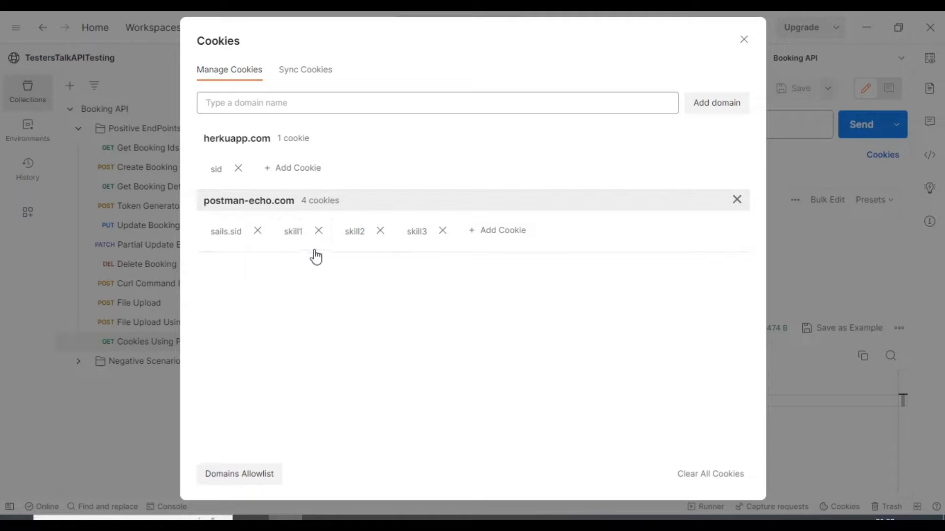
click(318, 231)
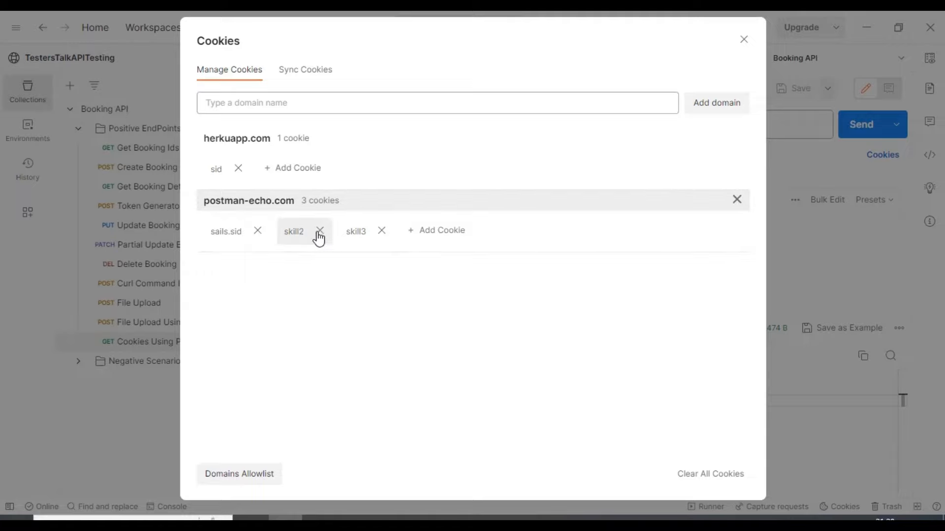
click(744, 41)
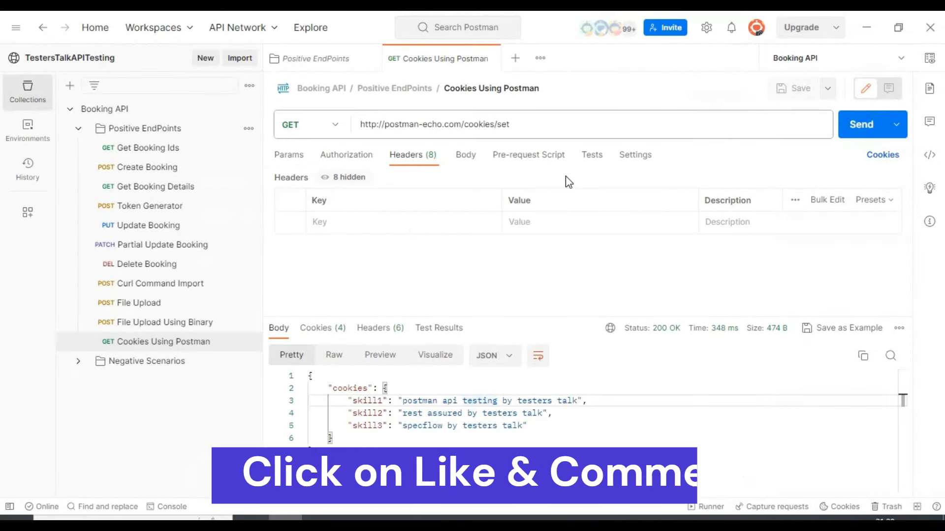
Save and resend the Cookies Using Postman request, then examine the entries in the response's cookies object.
key(ctrl+s)
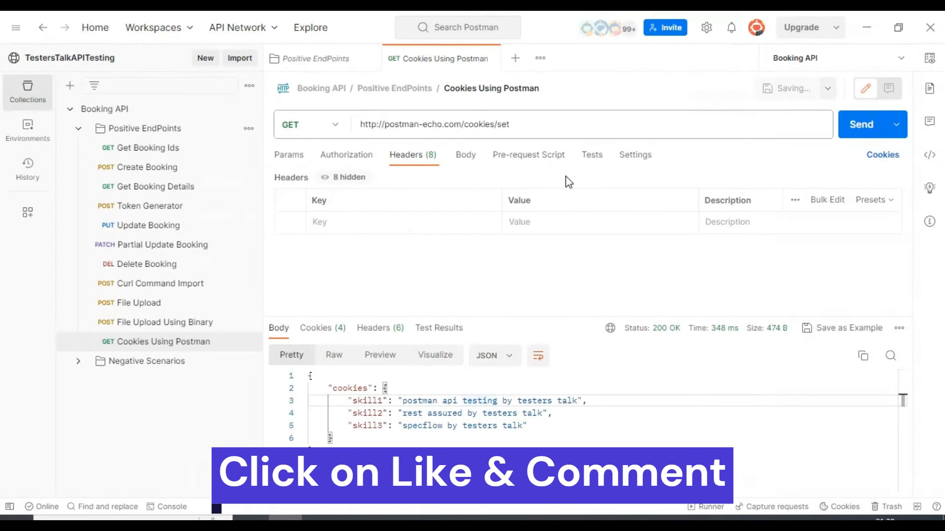
click(867, 135)
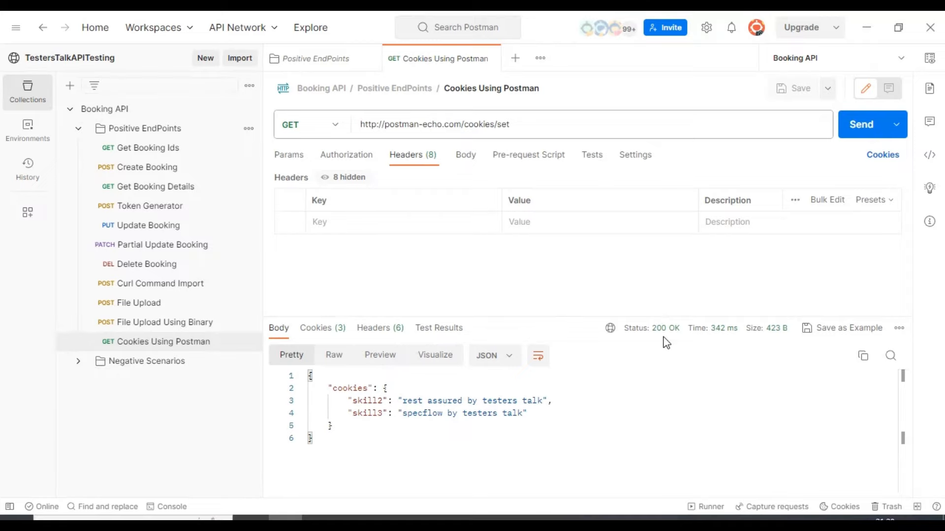
drag(347, 400, 528, 413)
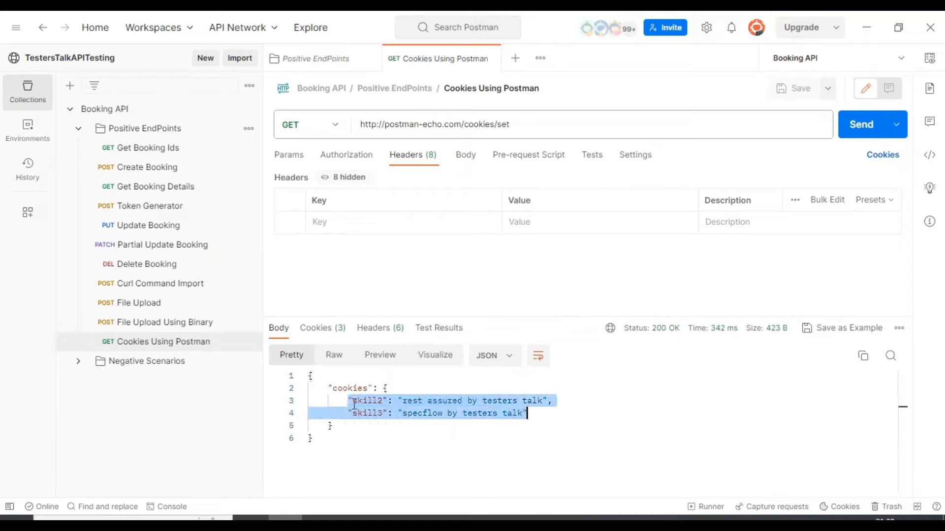
click(396, 401)
drag(343, 400, 567, 424)
Save the request and remove the postman-echo.com domain with all its cookies in the cookie manager.
key(ctrl+s)
key(ctrl+s)
click(882, 155)
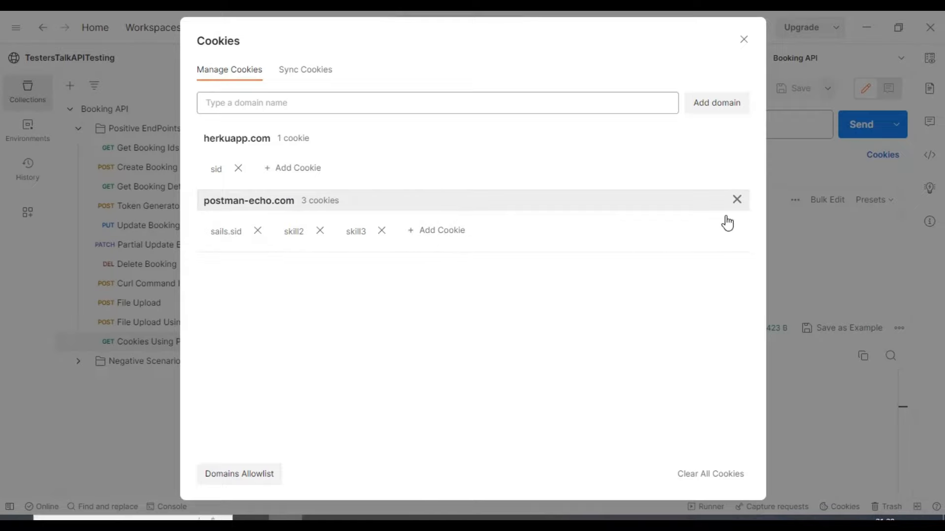
click(738, 206)
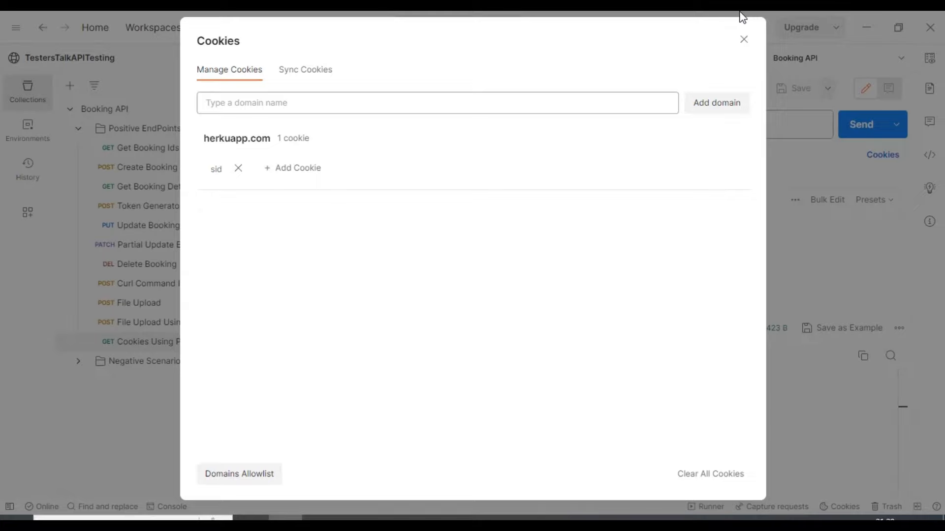
Close the cookie manager, resend the Cookies Using Postman request, and examine the response's cookies object and status.
click(744, 40)
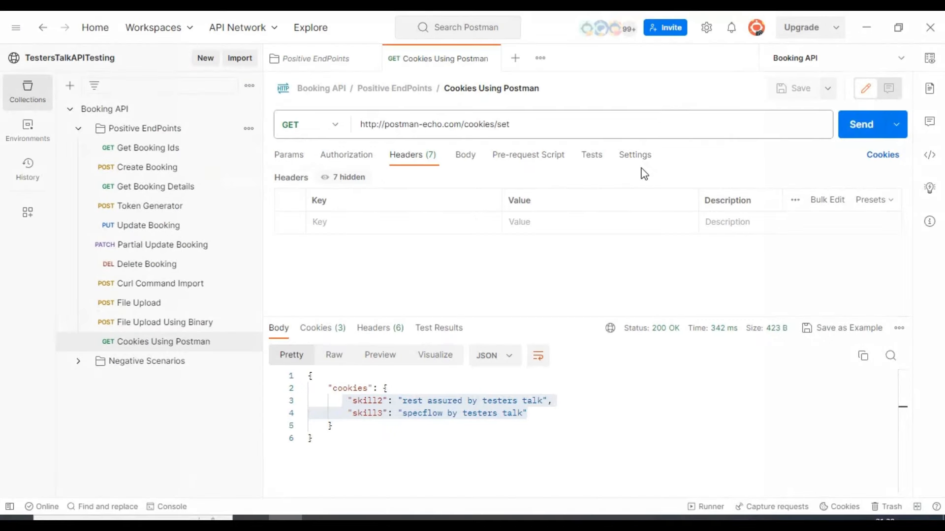
click(861, 139)
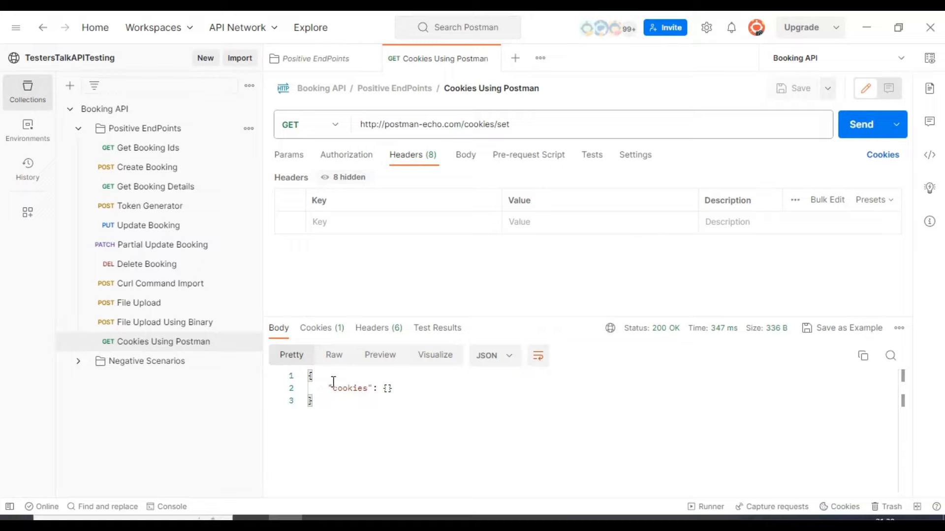
drag(326, 389, 401, 384)
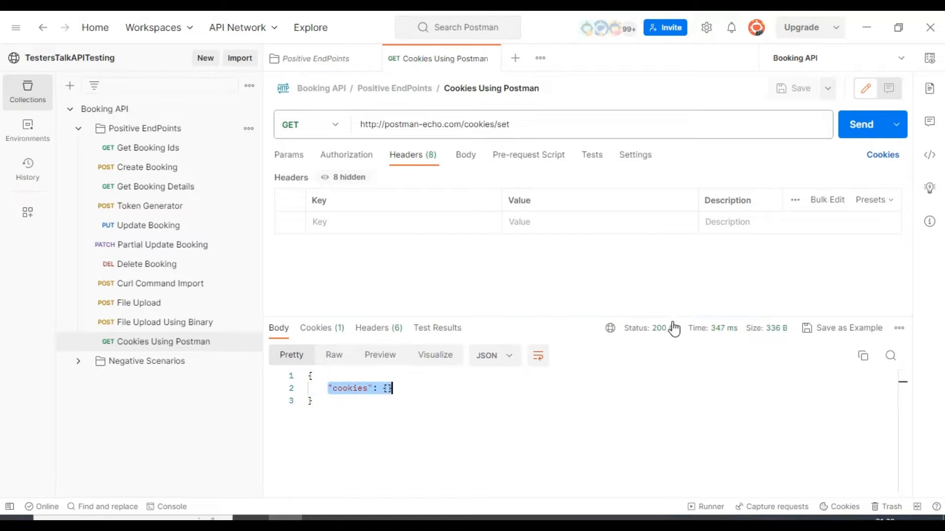
mouse_move(676, 339)
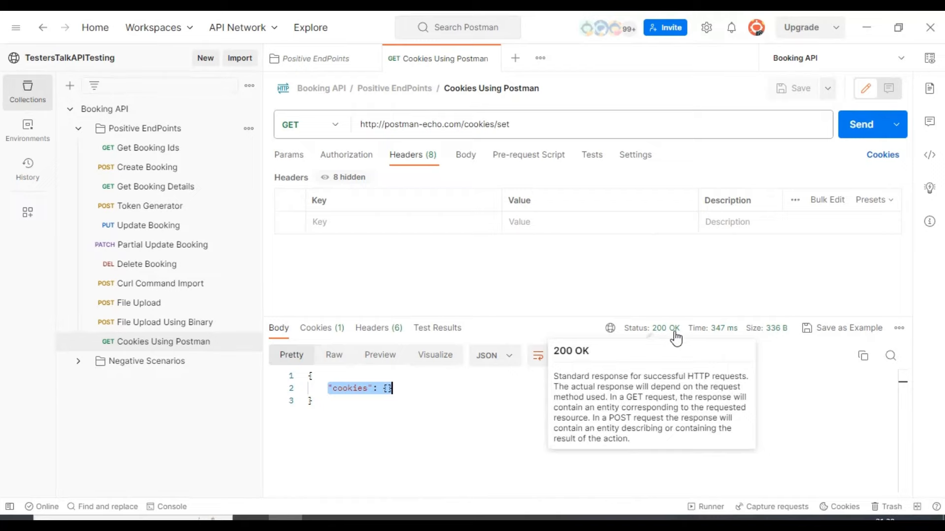
click(173, 509)
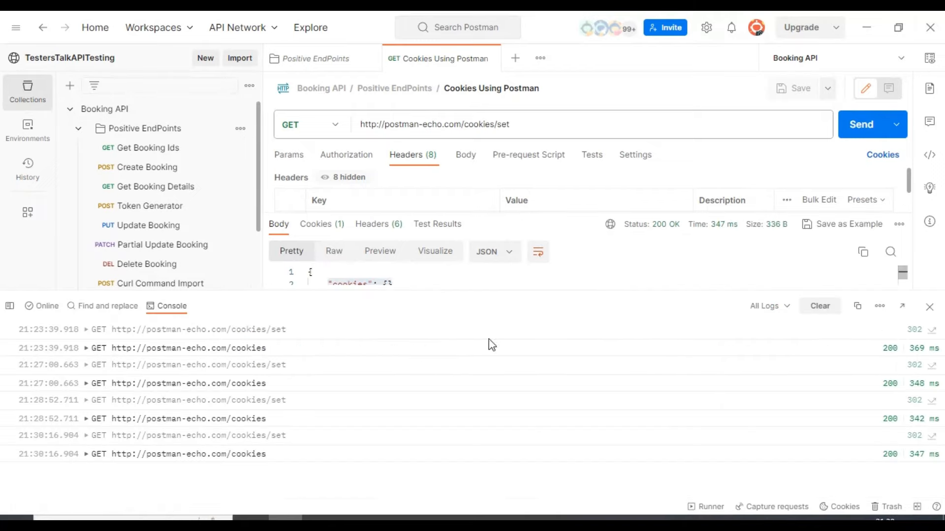
click(88, 455)
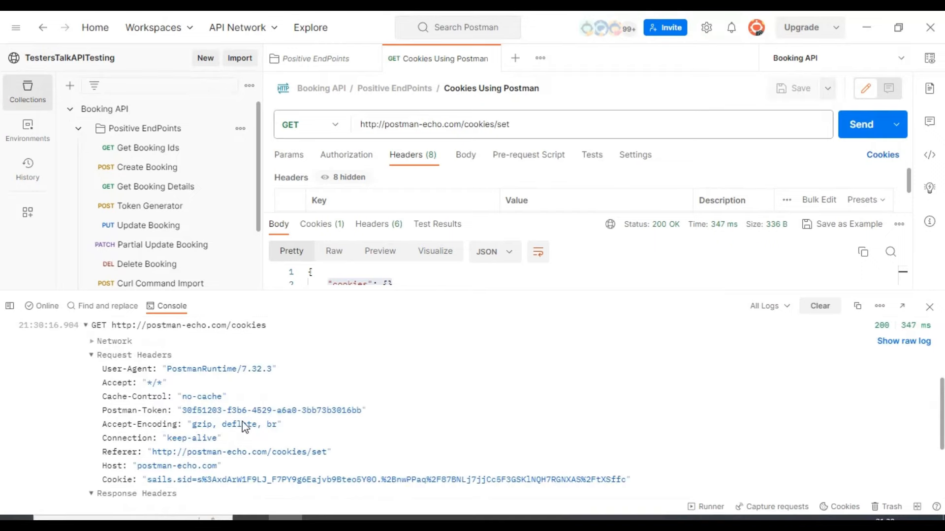
scroll(133, 398, up, 2)
scroll(128, 396, down, 4)
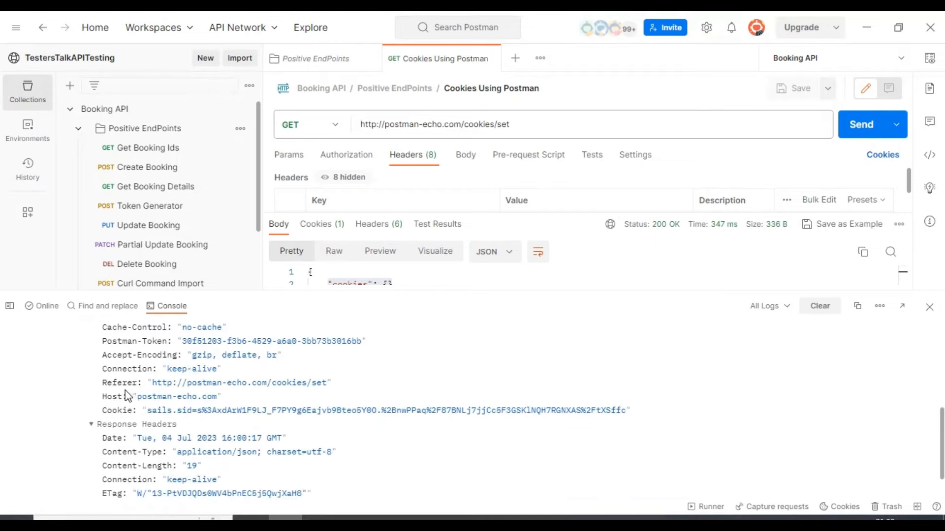
click(93, 387)
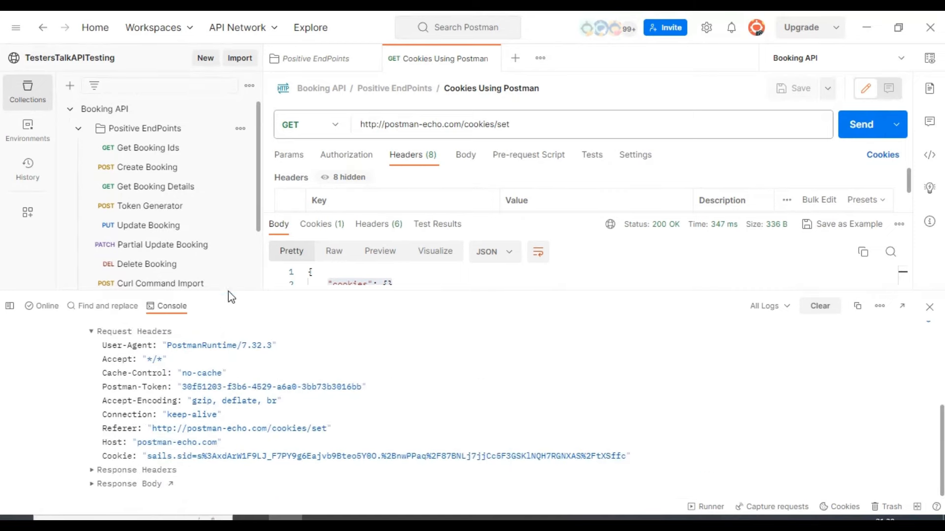
double_click(116, 456)
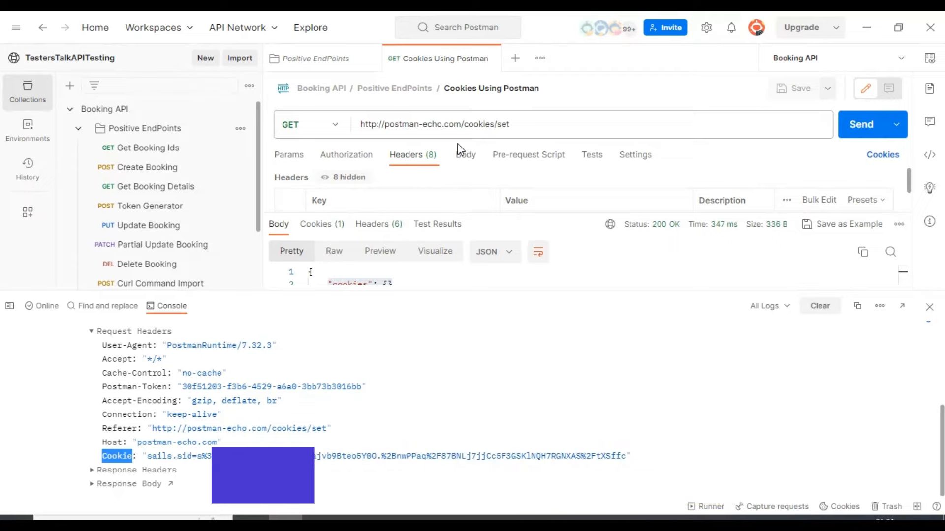
click(929, 307)
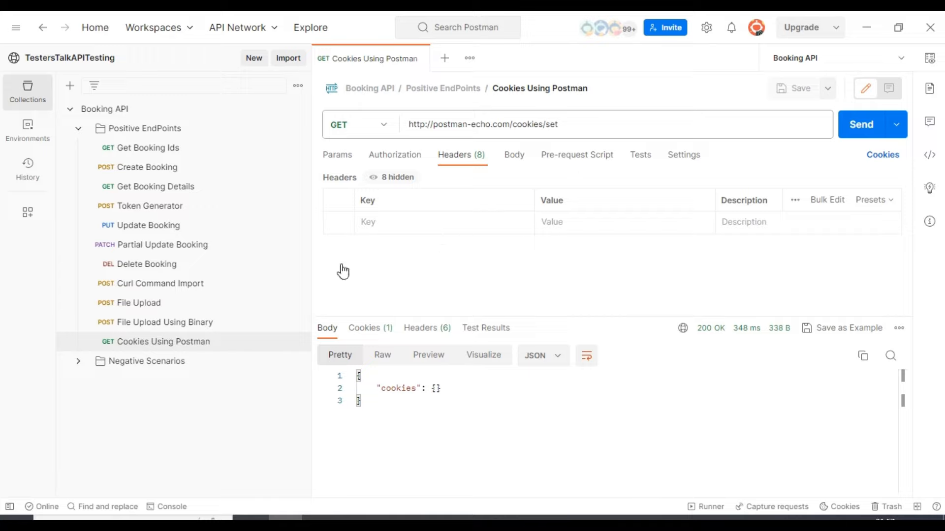
Duplicate the Cookies Using Postman request in Positive EndPoints and rename the copy Set Cookies.
click(142, 346)
click(296, 343)
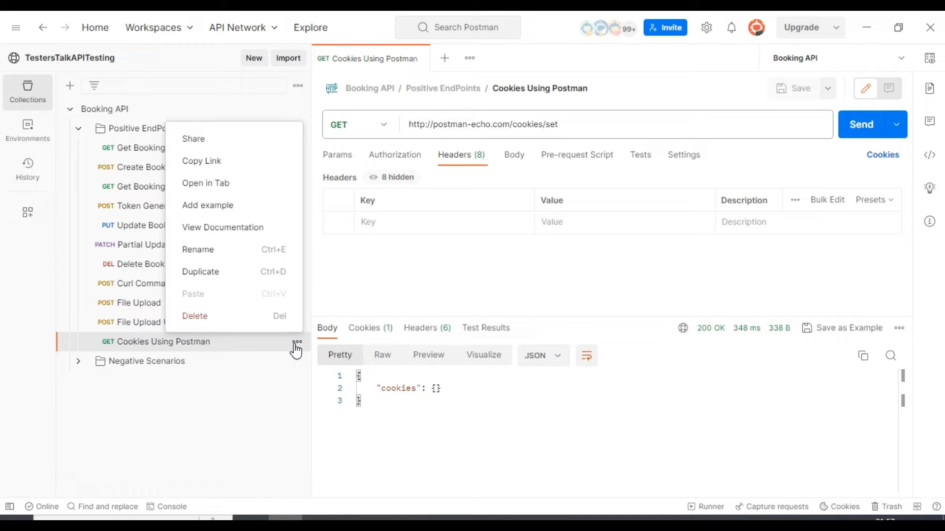
click(230, 282)
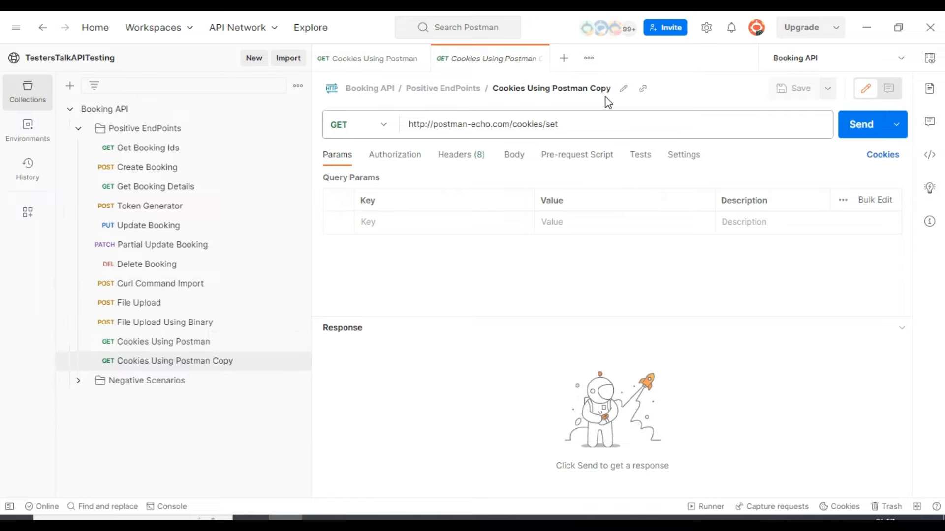
click(622, 90)
click(437, 93)
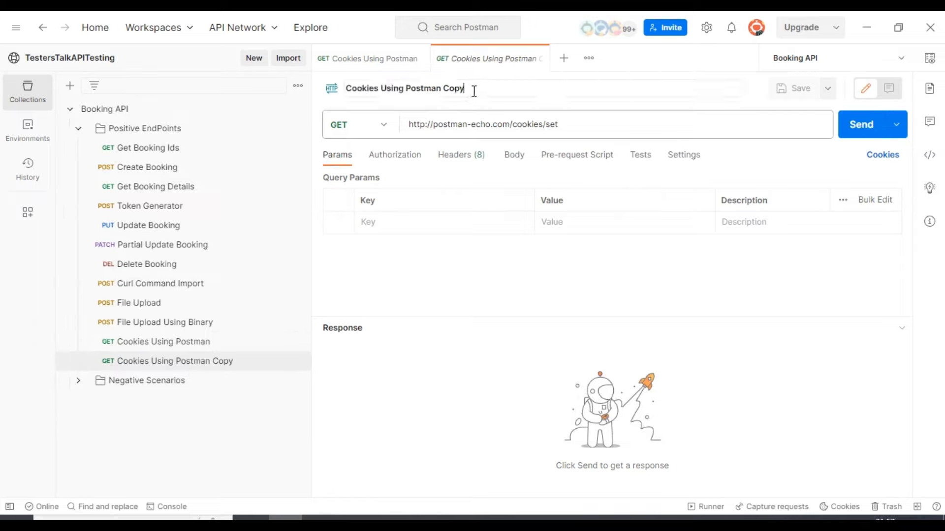
drag(474, 92, 345, 90)
text(Se)
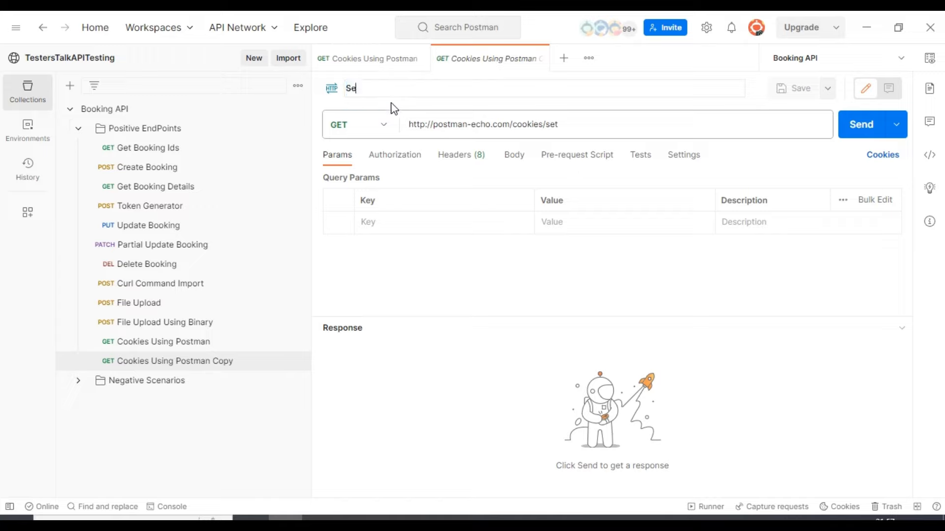
text(t)
key(BackSpace)
text(t Cookies)
Append the query parameters skill1=postman by testers talk and skill2=rest assured by testers talk to the Set Cookies request URL.
click(467, 125)
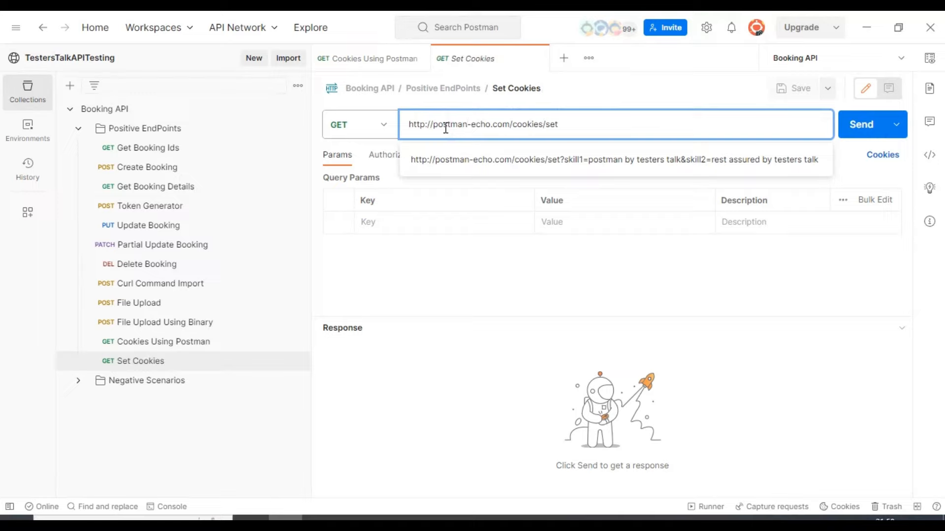
double_click(524, 124)
click(559, 125)
text(?)
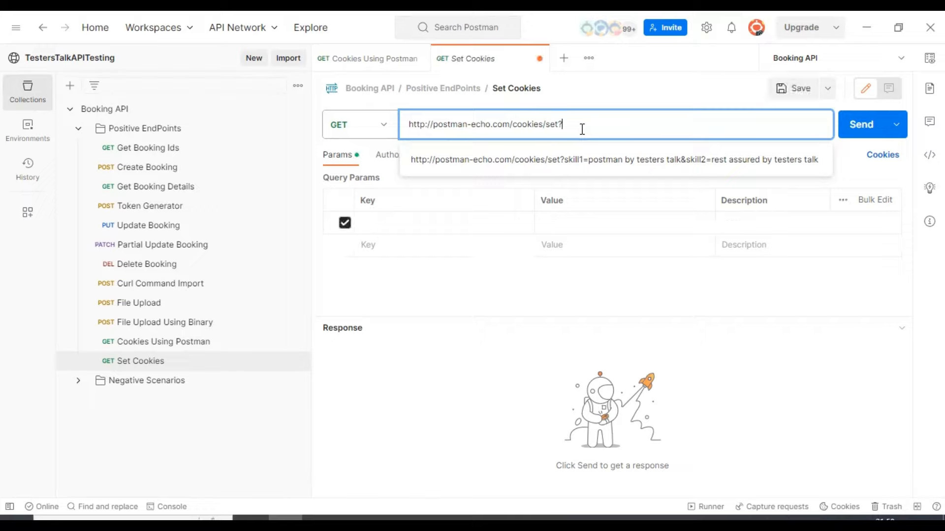
text(skill1=postman )
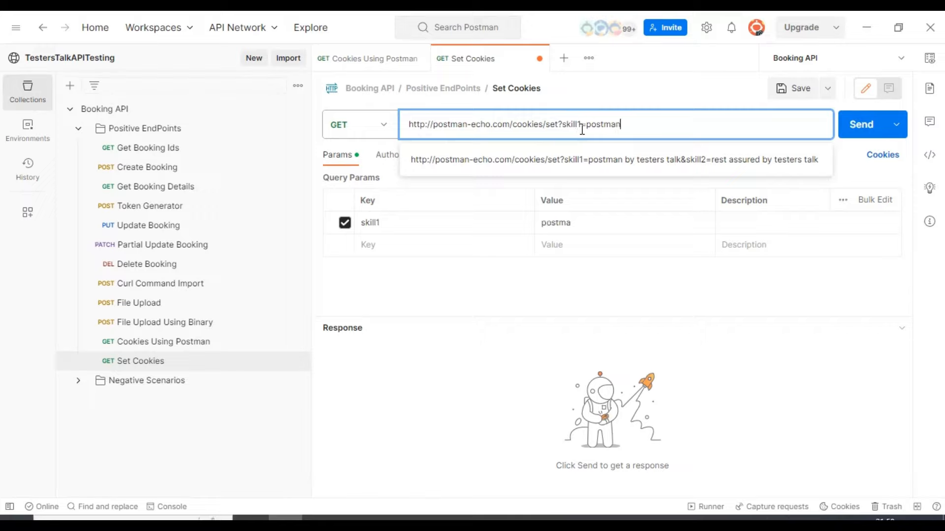
text(by testers talk)
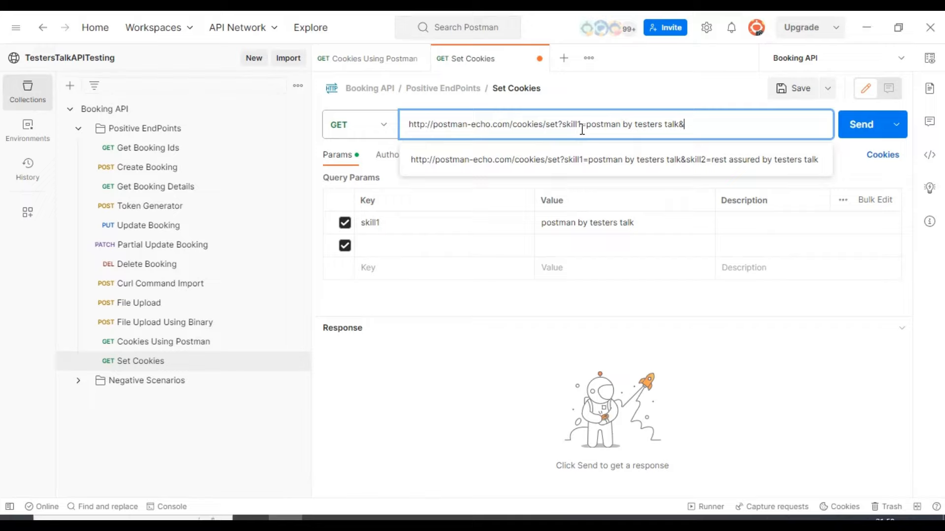
text(&skill2=rest )
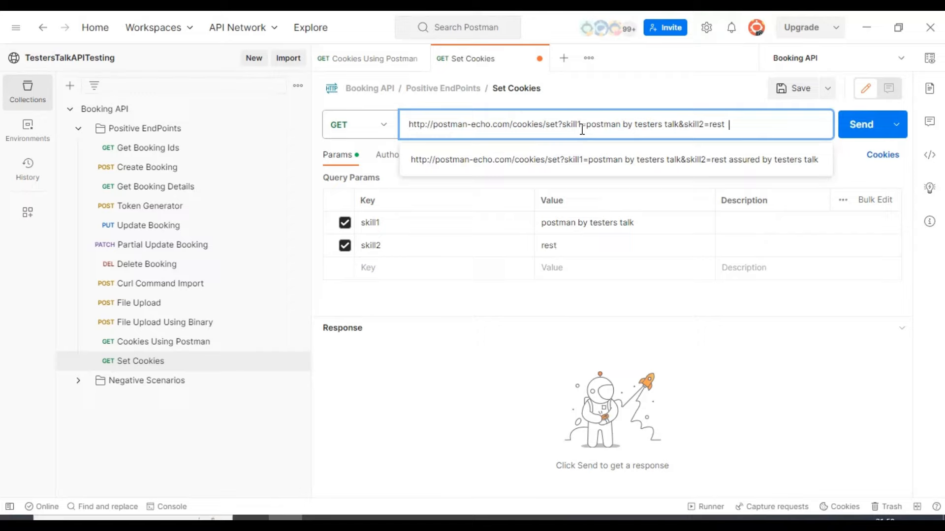
text(assured by te)
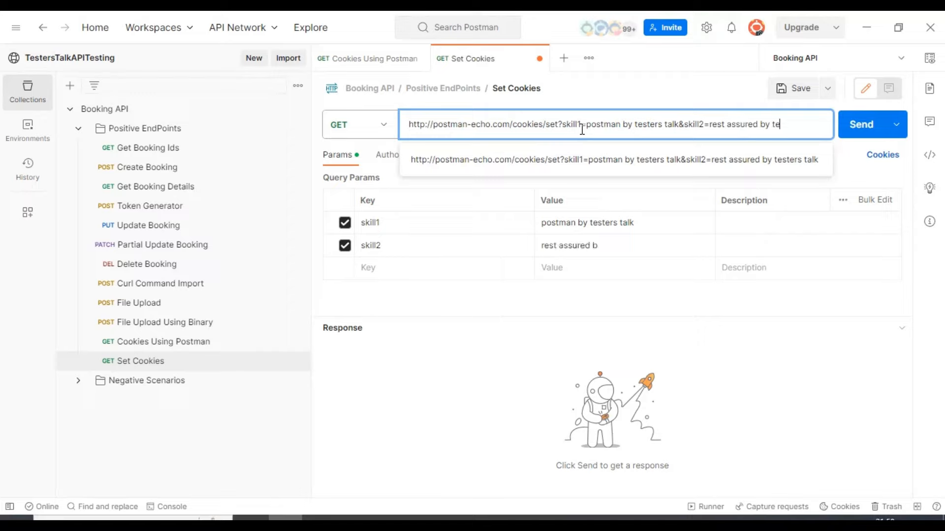
text(sters talk)
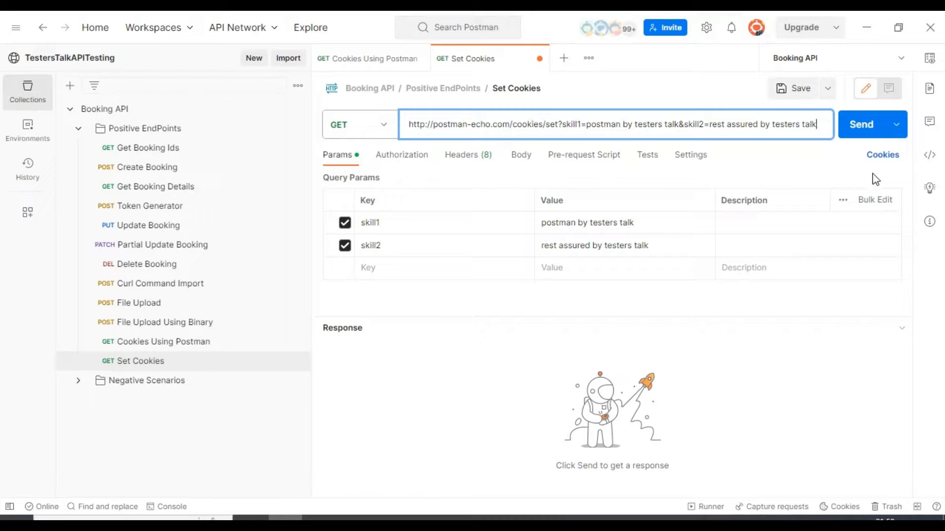
Delete the skill2 cookie and the whole postman-echo.com domain in the cookie manager, then close it.
click(883, 156)
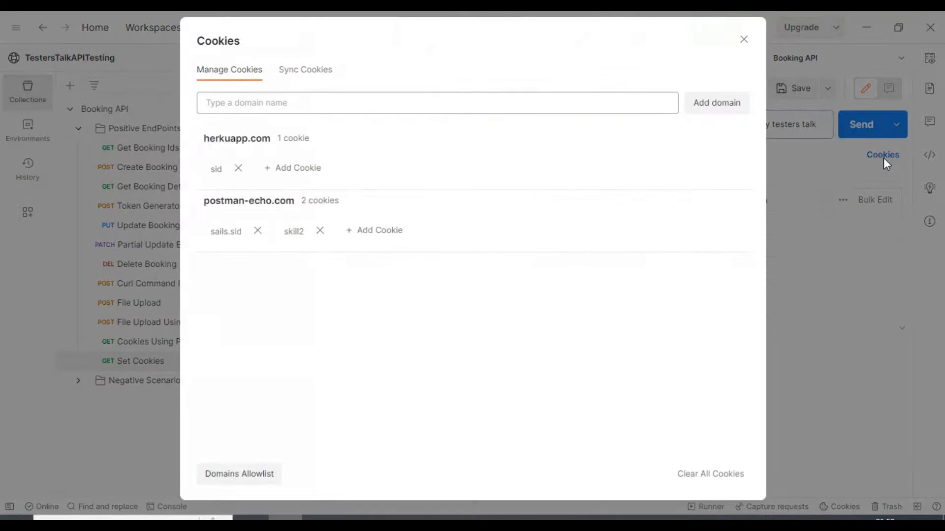
click(319, 231)
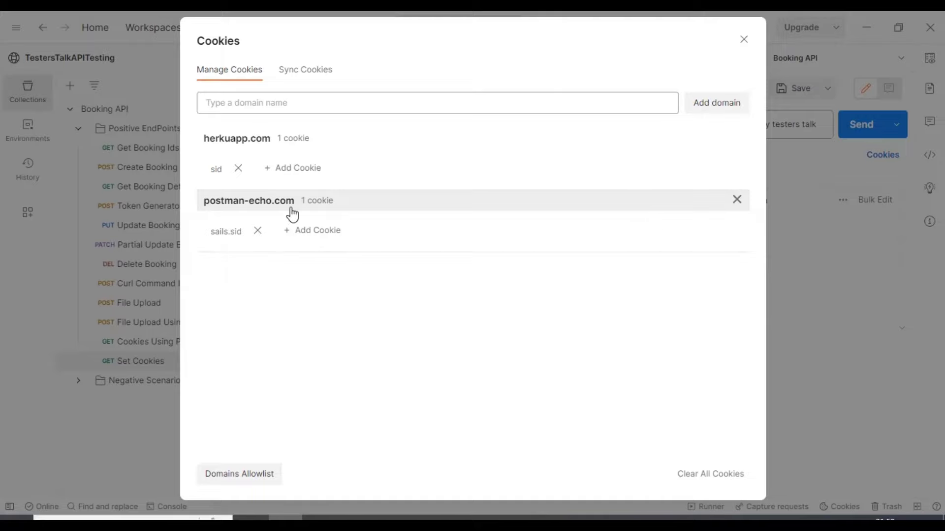
click(737, 200)
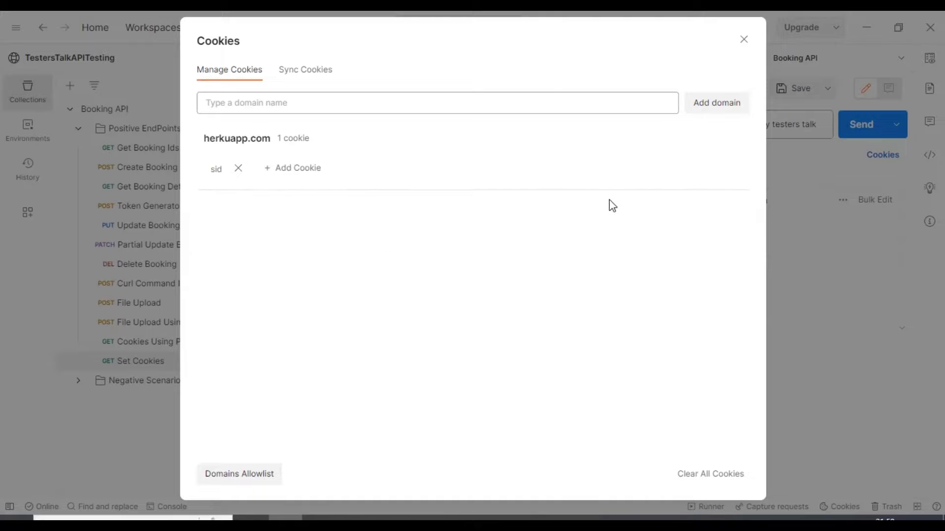
click(742, 40)
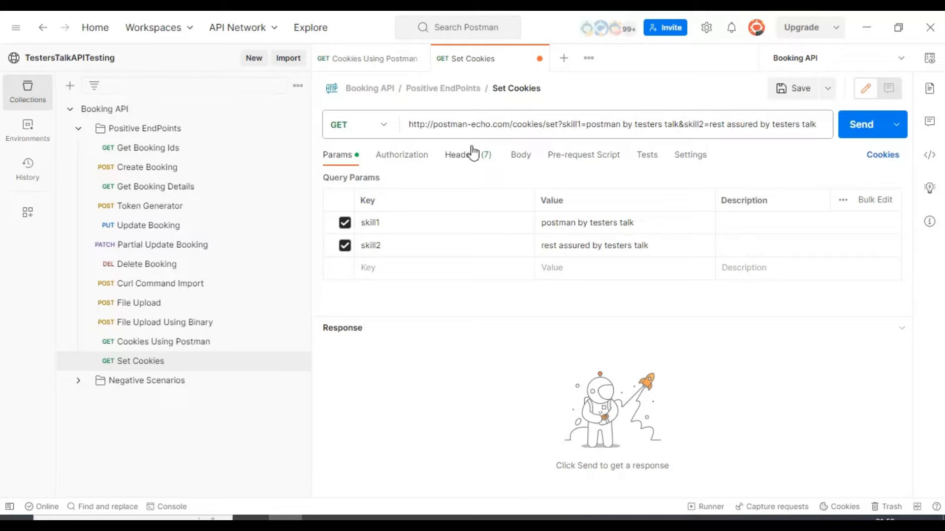
Review the domain and the skill1 parameter in the request URL, then save the Set Cookies request.
double_click(460, 123)
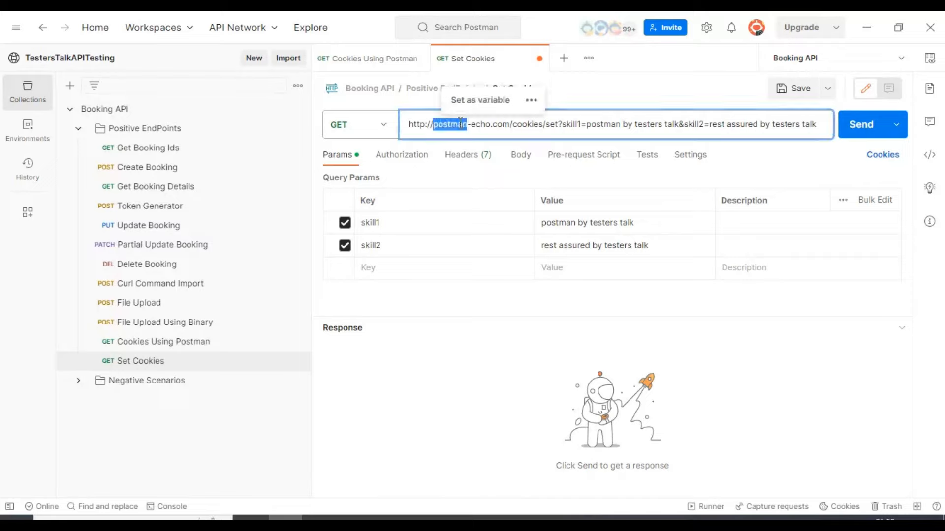
click(503, 124)
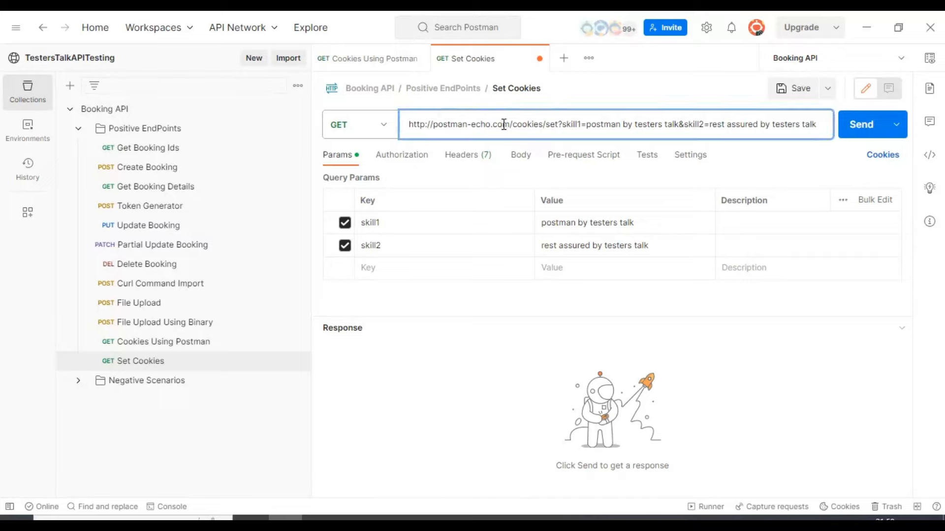
double_click(577, 124)
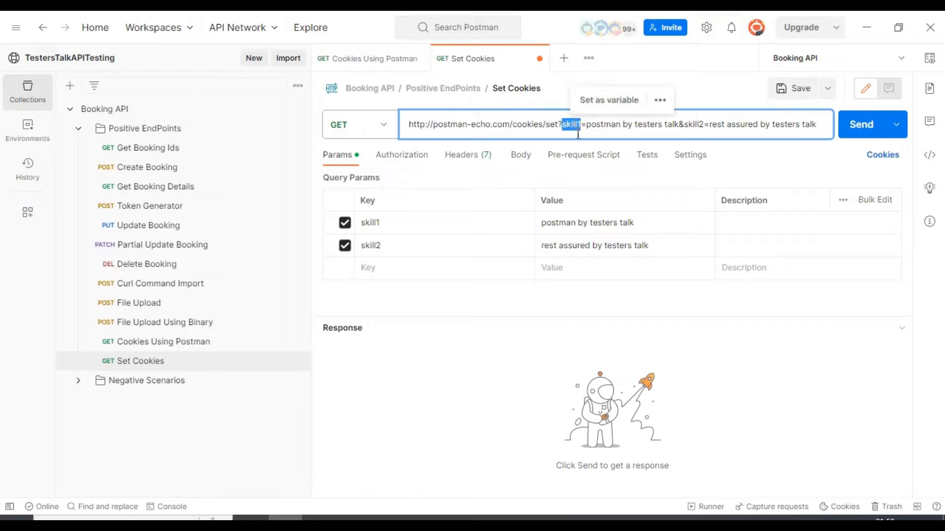
double_click(612, 125)
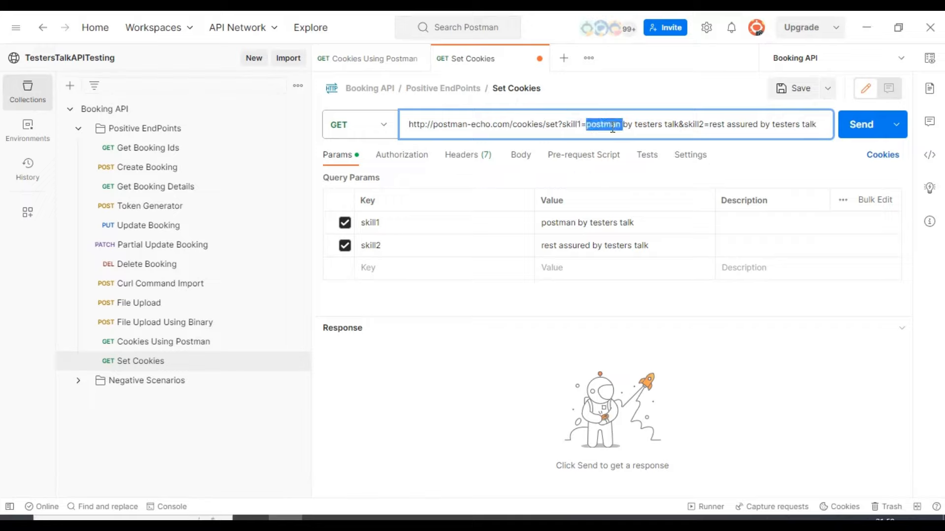
click(691, 130)
key(ctrl+s)
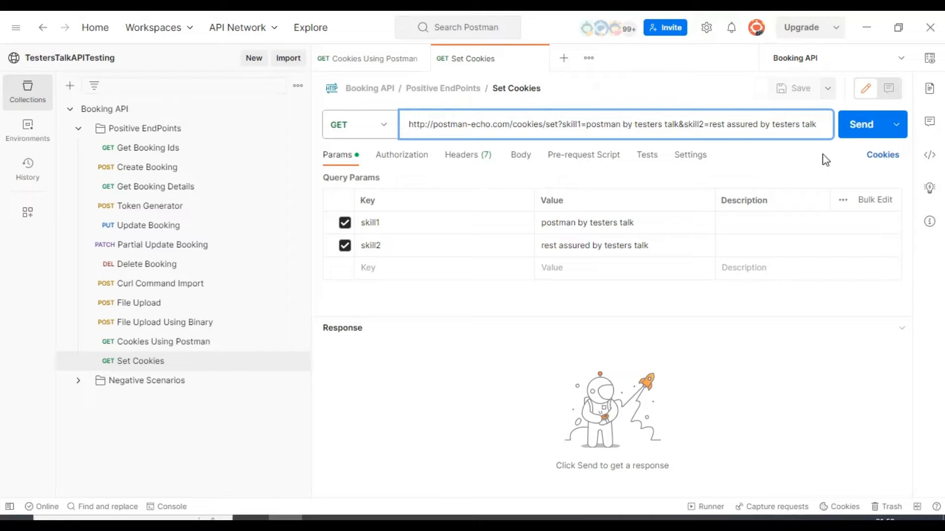
Check the cookie manager for any remaining postman-echo.com cookies and close it.
click(881, 156)
key(ctrl+s)
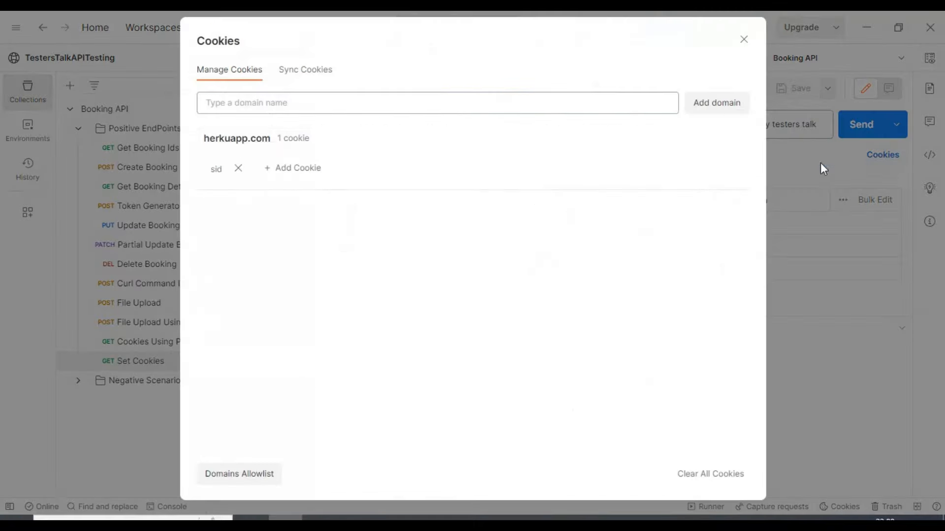
click(743, 40)
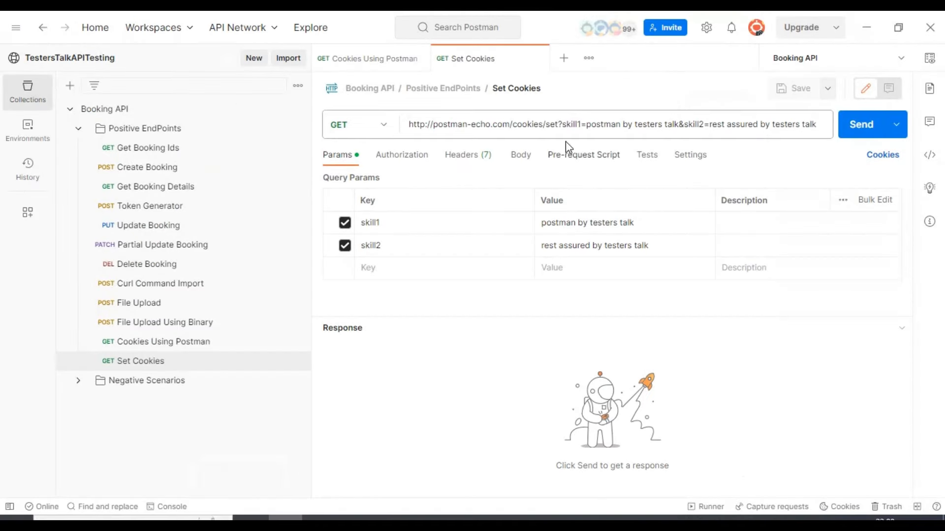
Save and send the Set Cookies request, then examine the response's cookies object and its skill1 value.
key(ctrl+s)
click(866, 136)
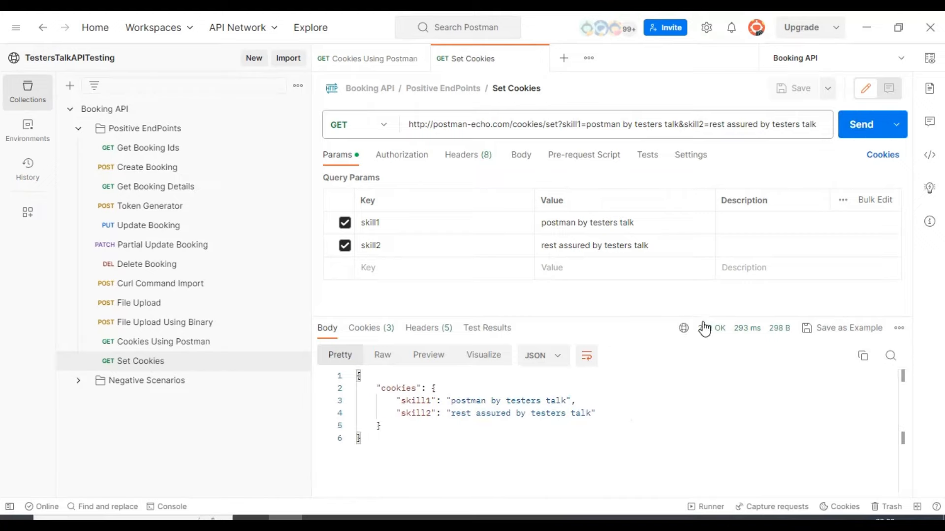
mouse_move(705, 329)
drag(376, 389, 400, 436)
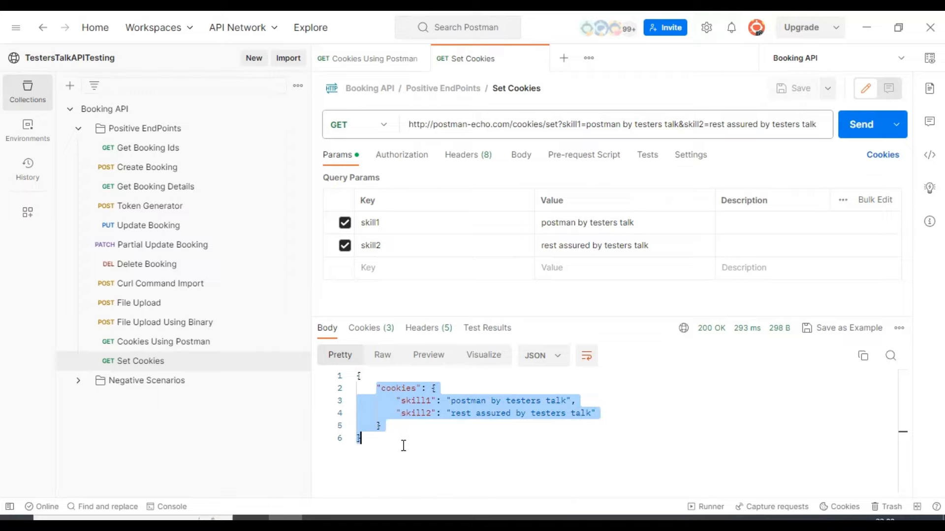
click(414, 428)
double_click(416, 400)
drag(451, 400, 567, 400)
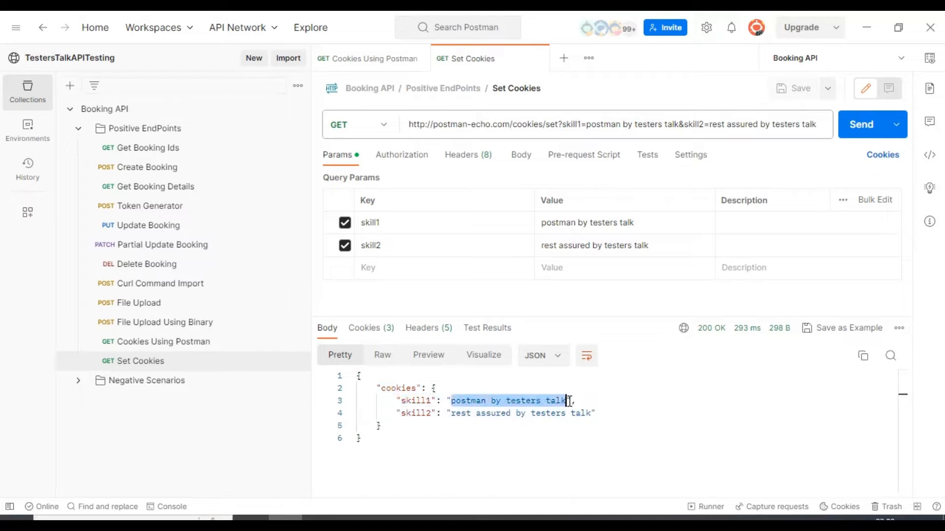
Examine the skill2 entry in the response, then check the postman-echo.com cookies in the cookie manager and close it.
double_click(420, 413)
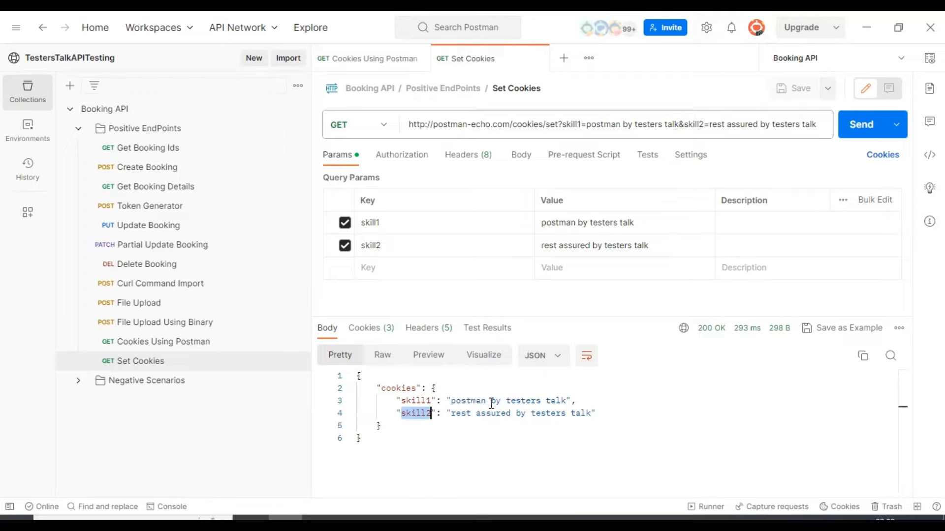
drag(597, 413, 491, 413)
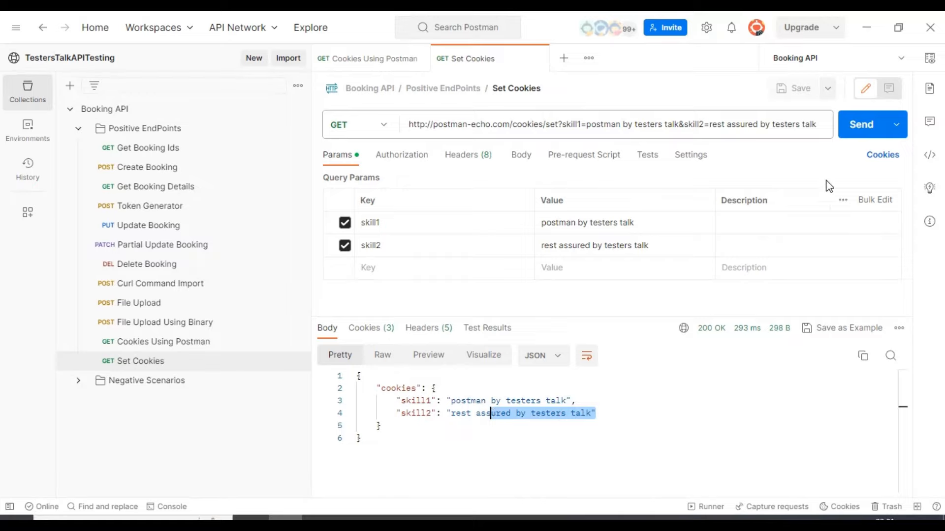
click(882, 155)
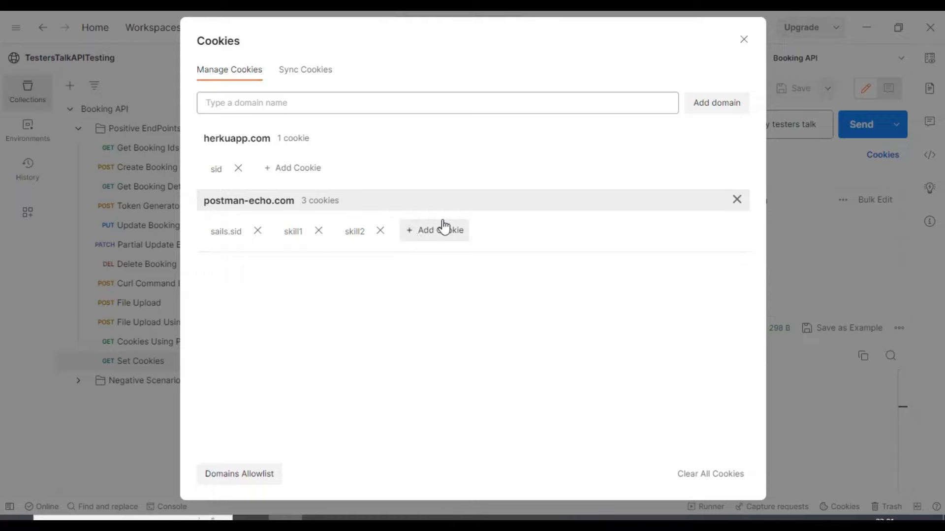
click(744, 40)
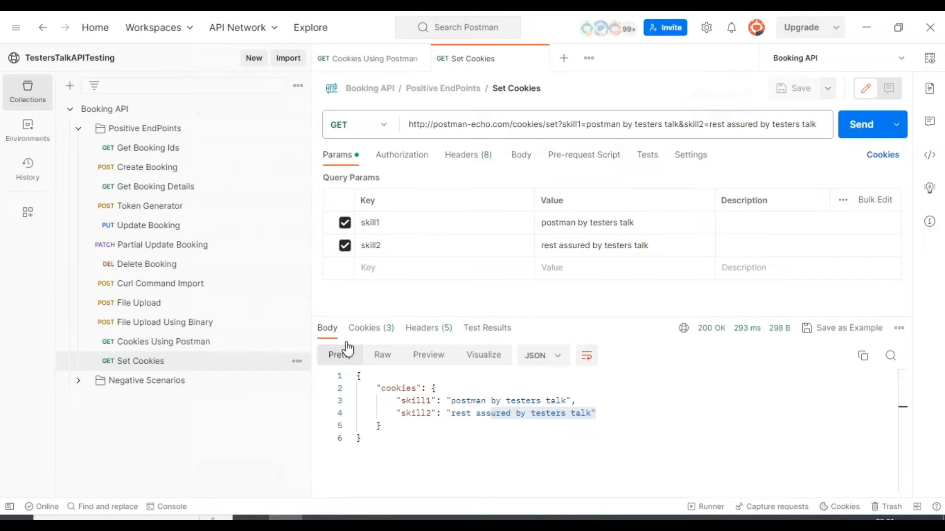
Change the skill1 value in the Set Cookies URL to "postman api testing by testers talk" and send the request.
click(622, 126)
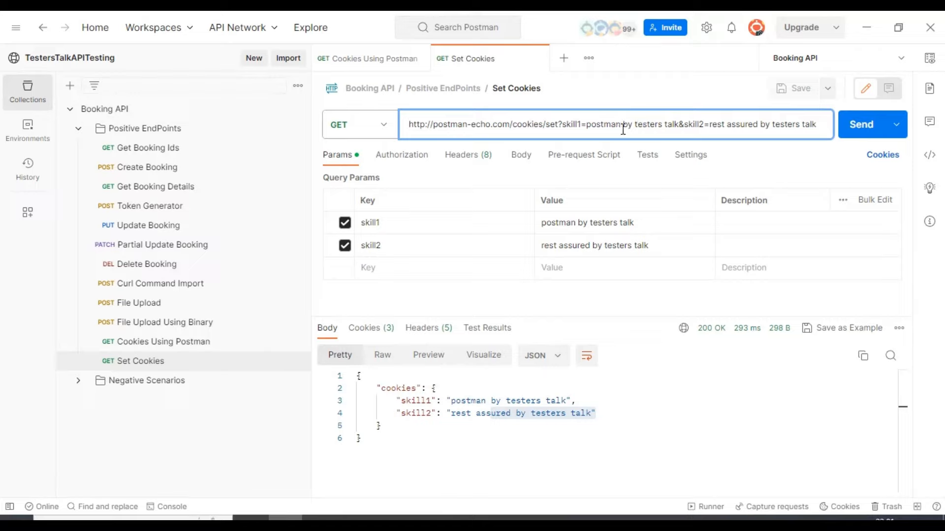
double_click(574, 127)
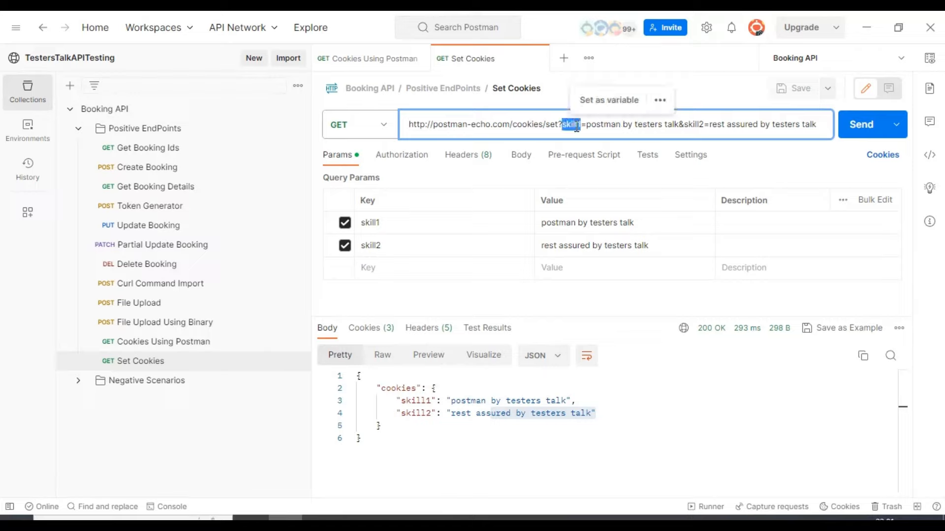
click(619, 127)
text(ap)
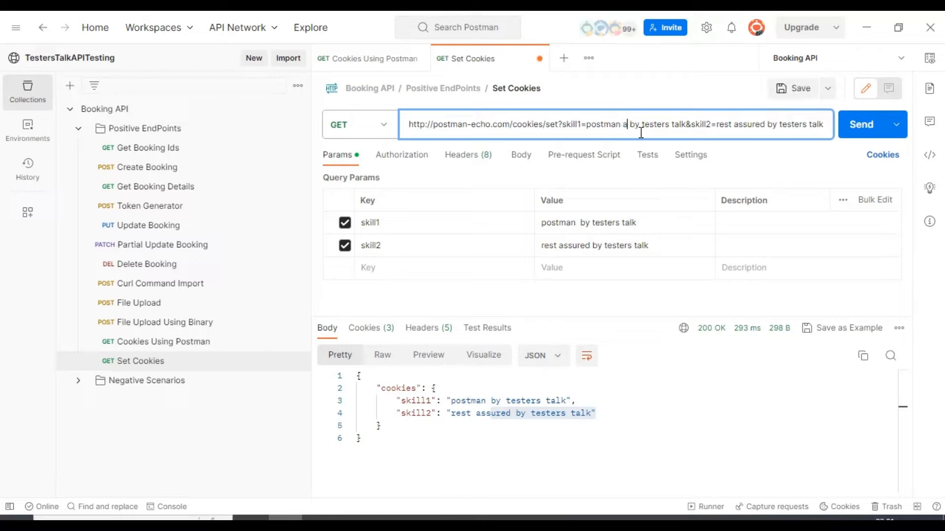
text(i testing)
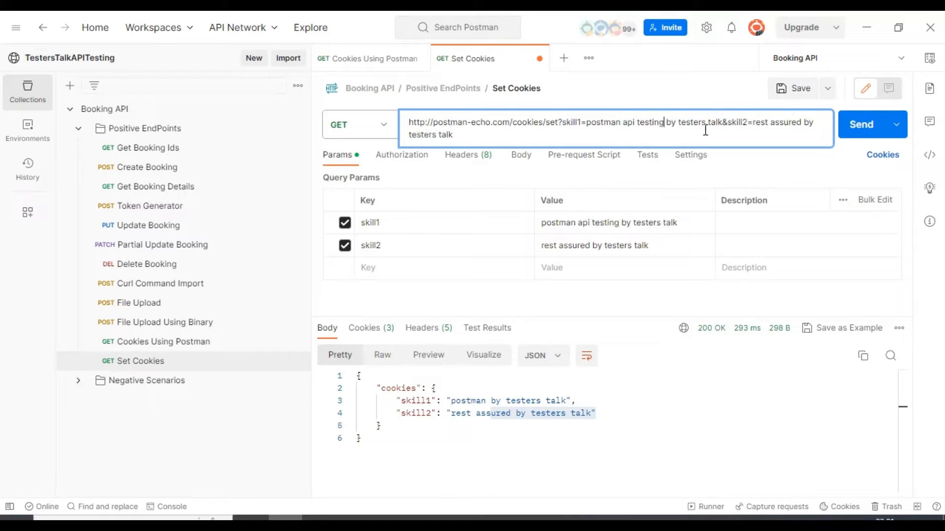
click(857, 136)
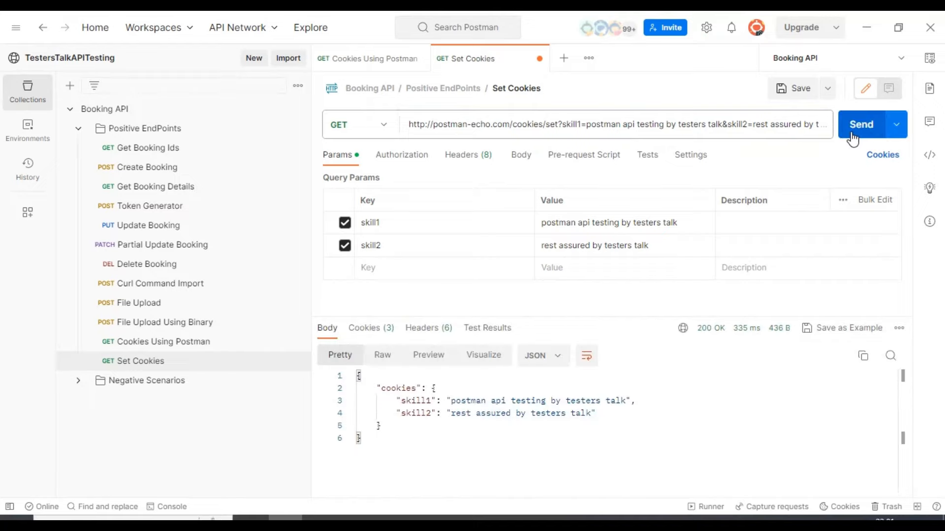
Examine the cookies object and the updated skill1 value in the Set Cookies response.
click(480, 413)
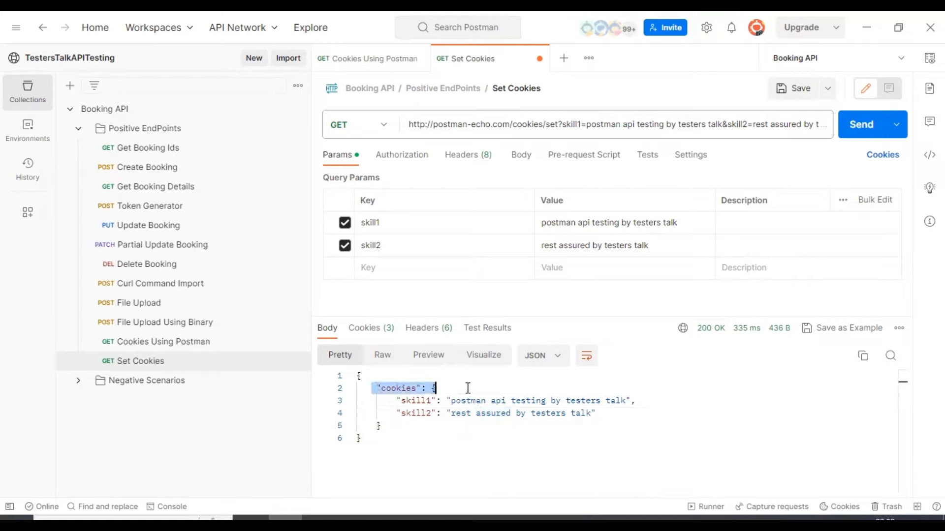
double_click(415, 401)
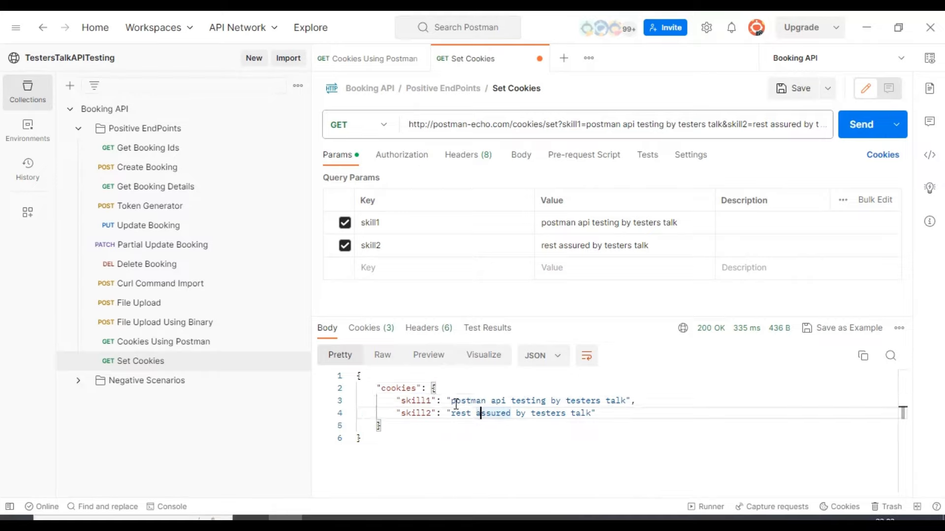
drag(453, 401, 627, 401)
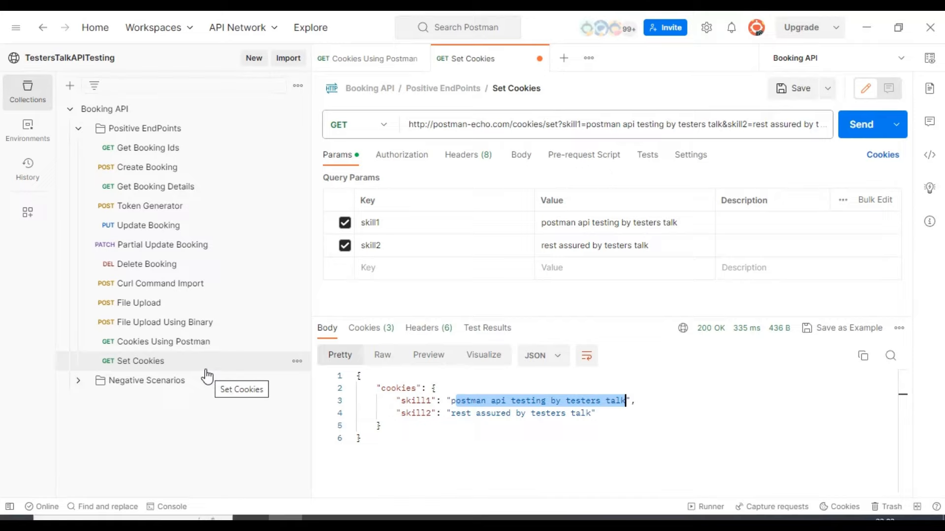
Duplicate the Set Cookies request in the Positive EndPoints folder and rename the copy Get Cookies.
click(139, 367)
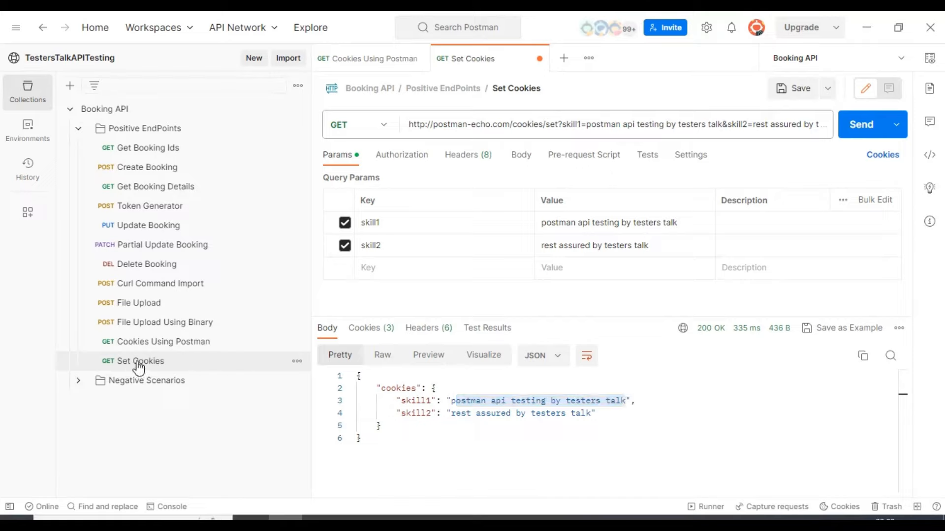
click(297, 361)
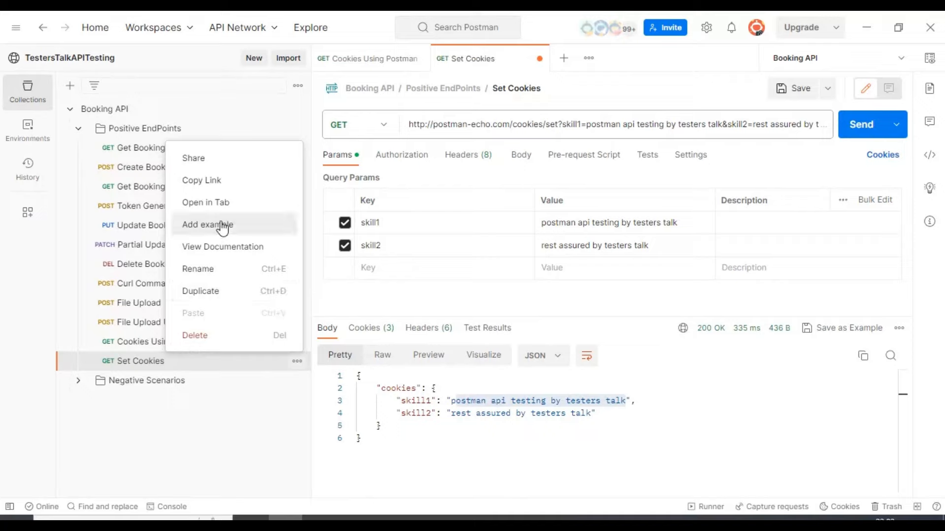
click(213, 296)
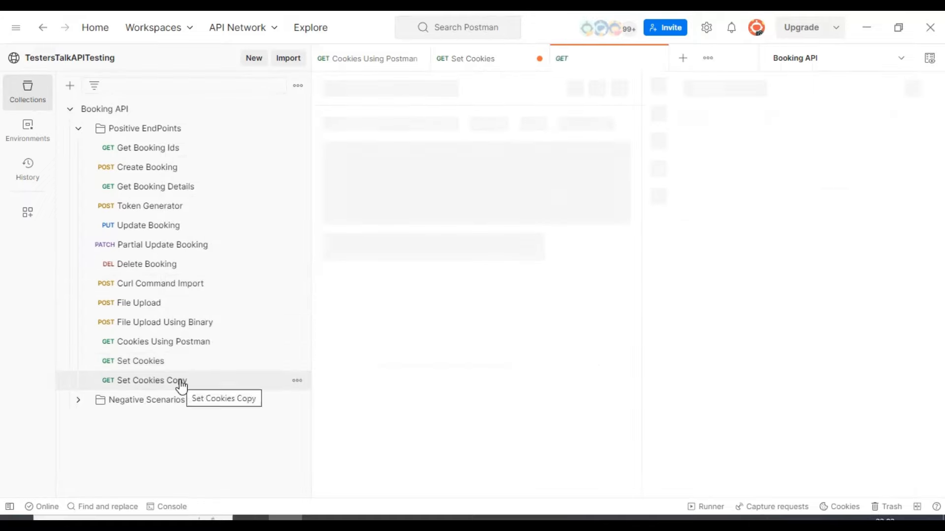
click(297, 380)
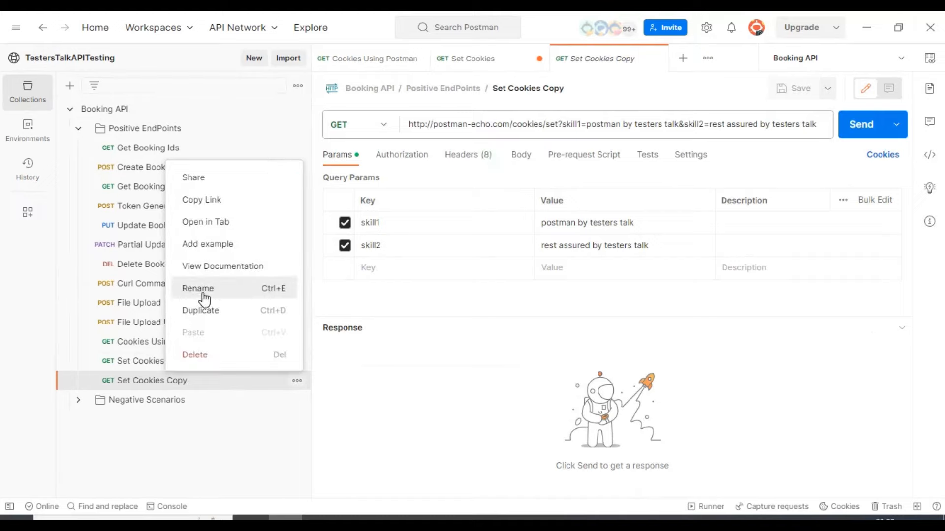
click(200, 290)
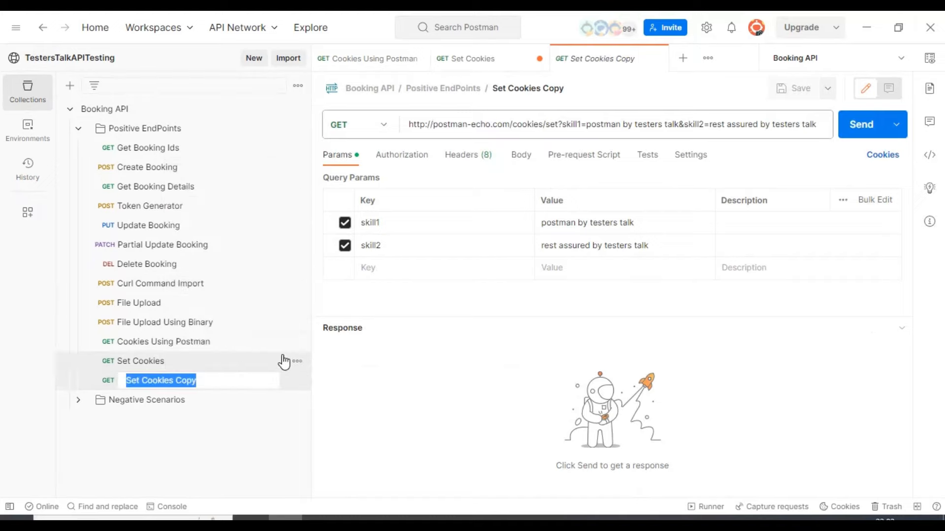
text(GEt Cookie)
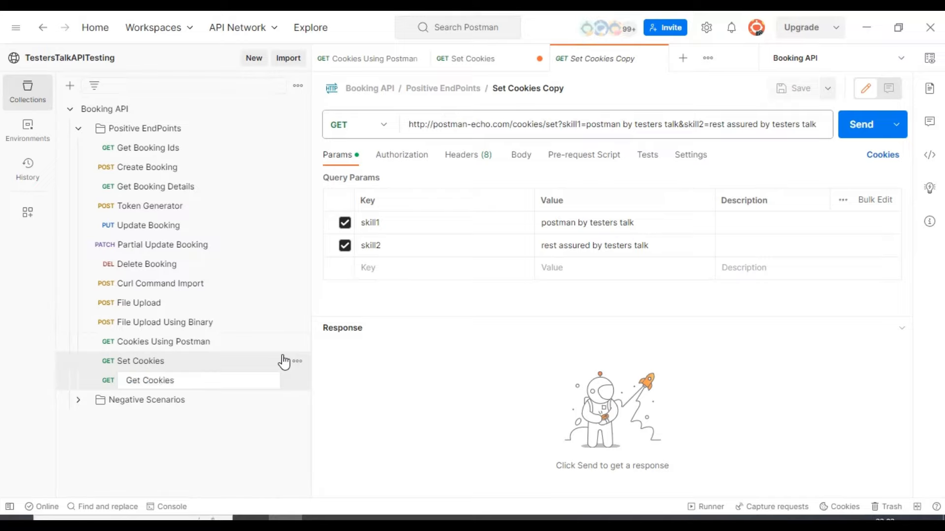
text(s)
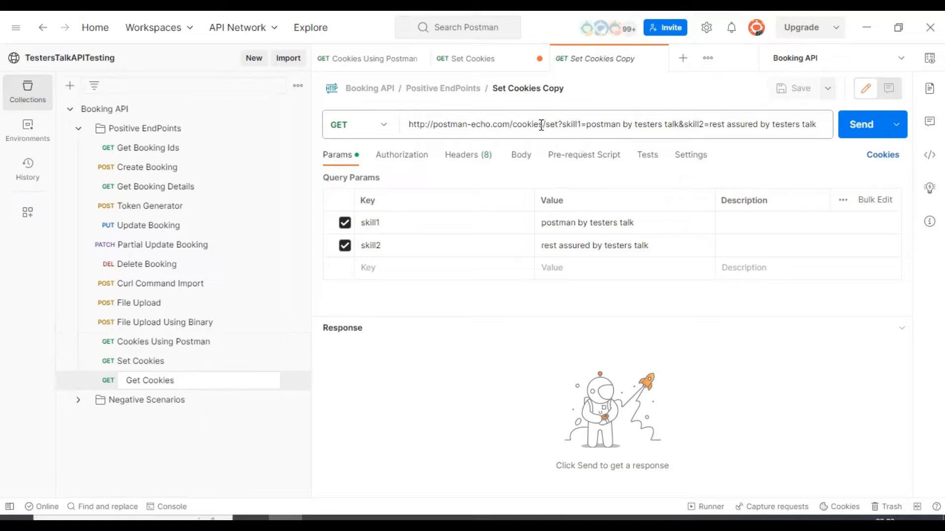
key(Return)
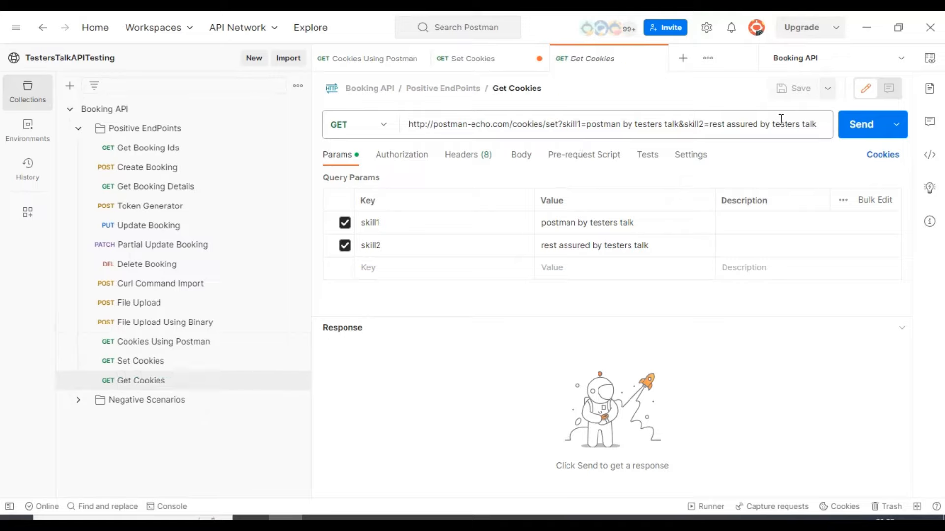
click(781, 127)
drag(819, 127, 544, 133)
key(BackSpace)
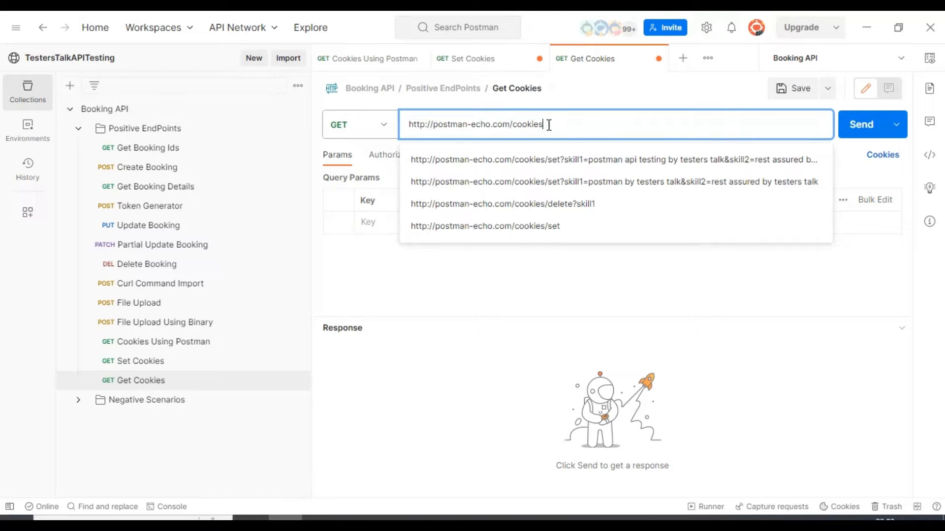
key(ctrl+s)
click(577, 91)
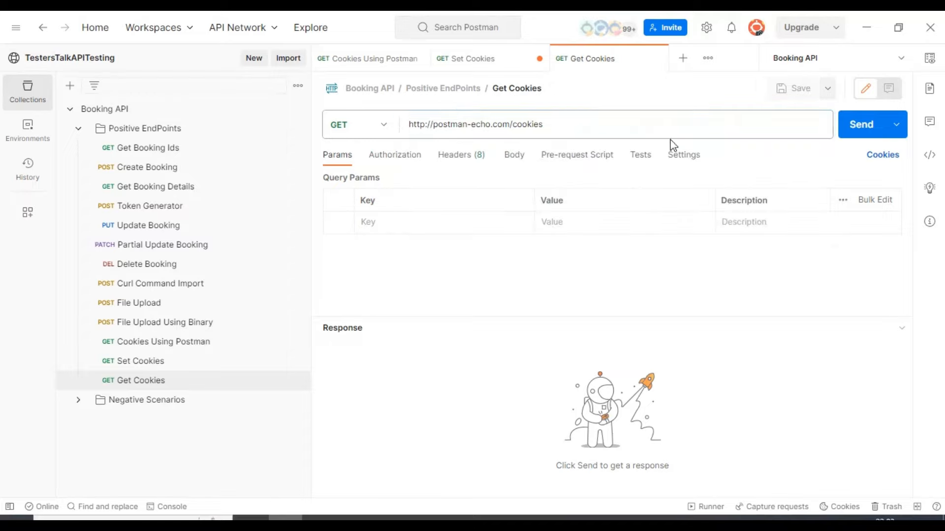
Send the Get Cookies request and examine the skill1 and skill2 cookies in its response.
click(853, 133)
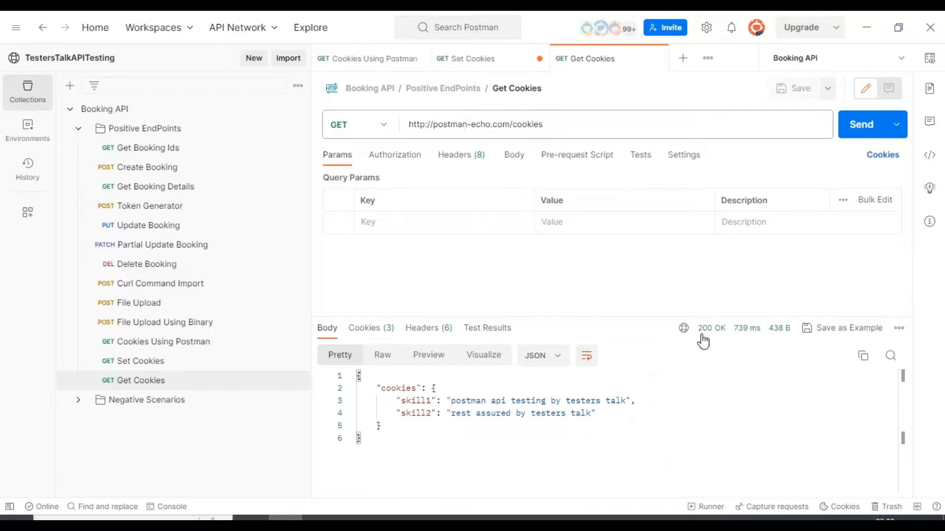
click(394, 400)
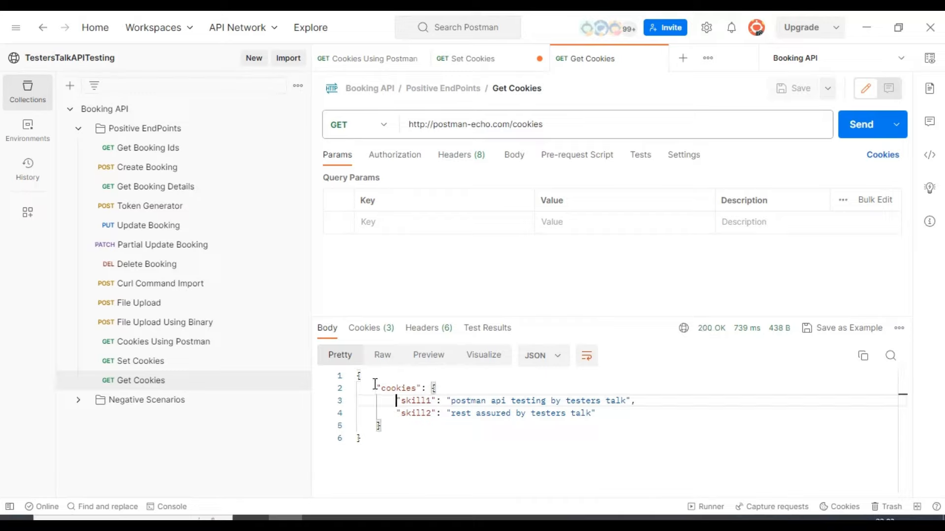
drag(375, 388, 622, 419)
click(440, 438)
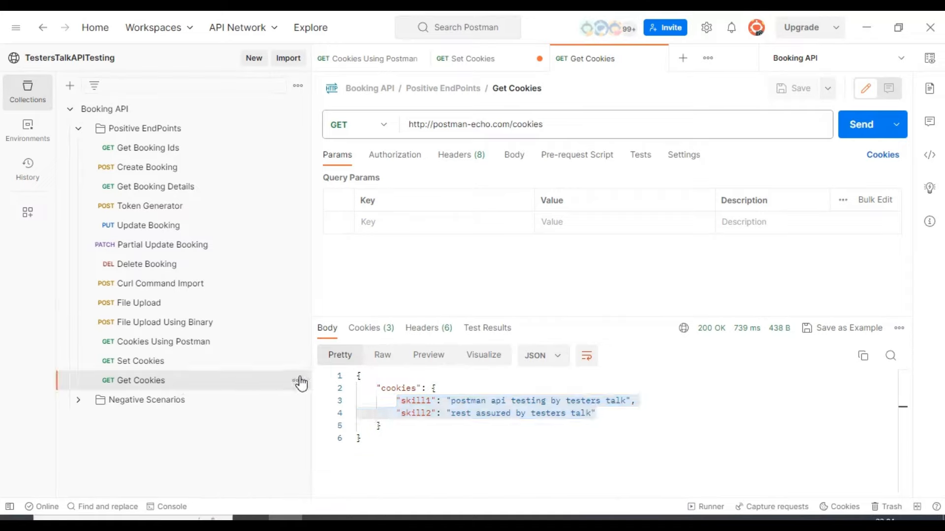
Duplicate the Get Cookies request and rename the copy Delete Cookies.
click(297, 380)
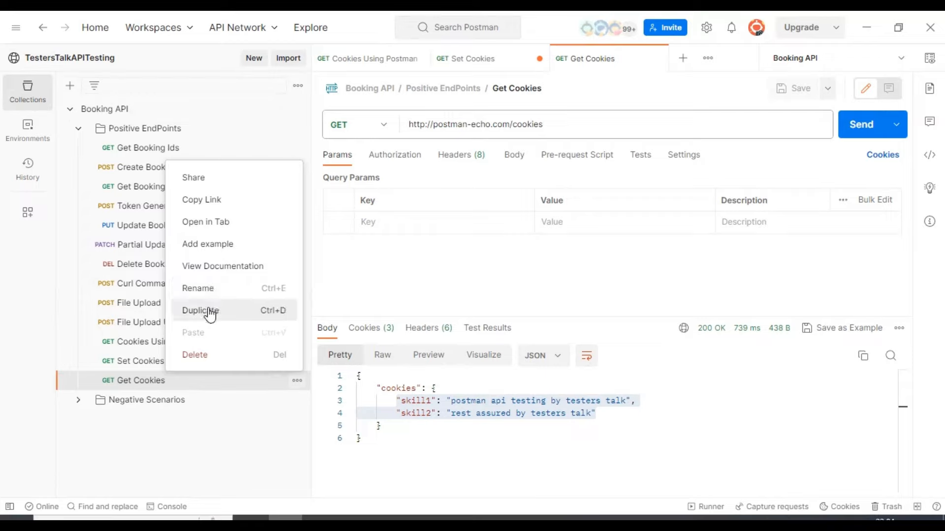
click(193, 311)
click(189, 407)
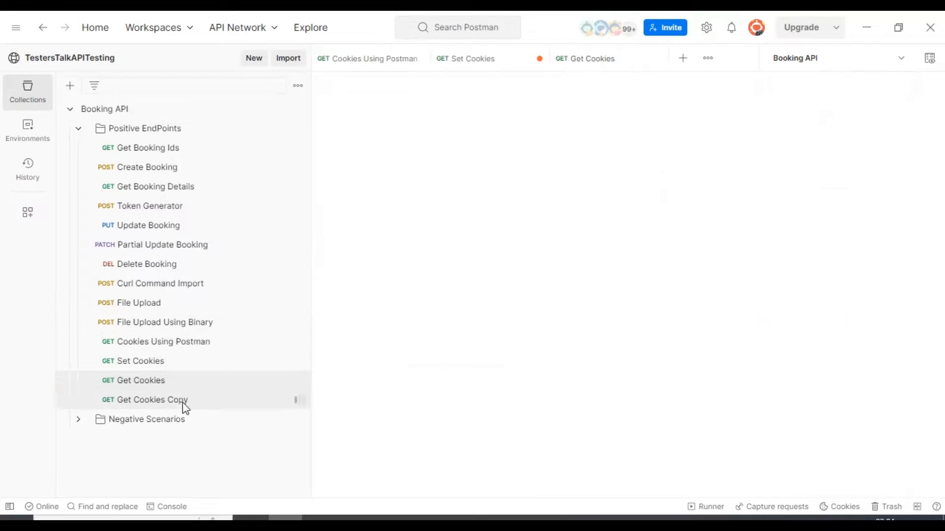
click(297, 399)
click(198, 316)
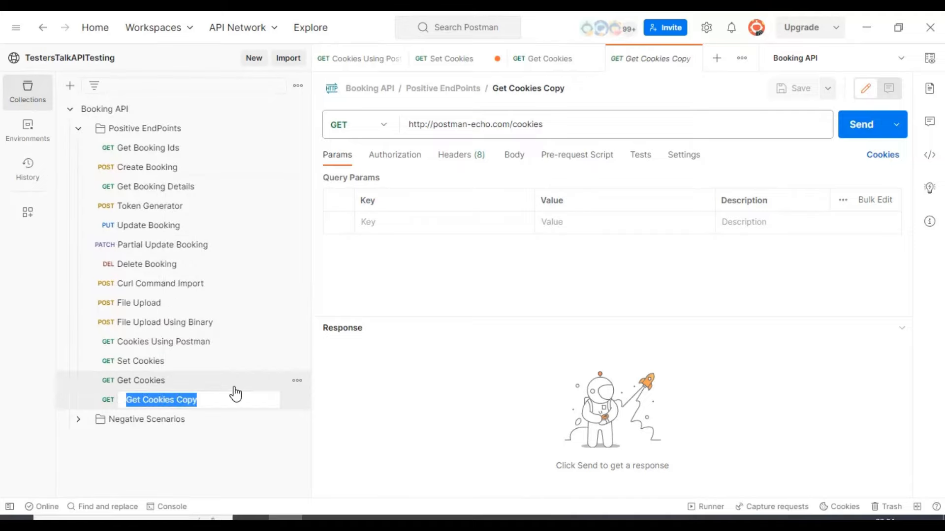
text(Delete Cookies)
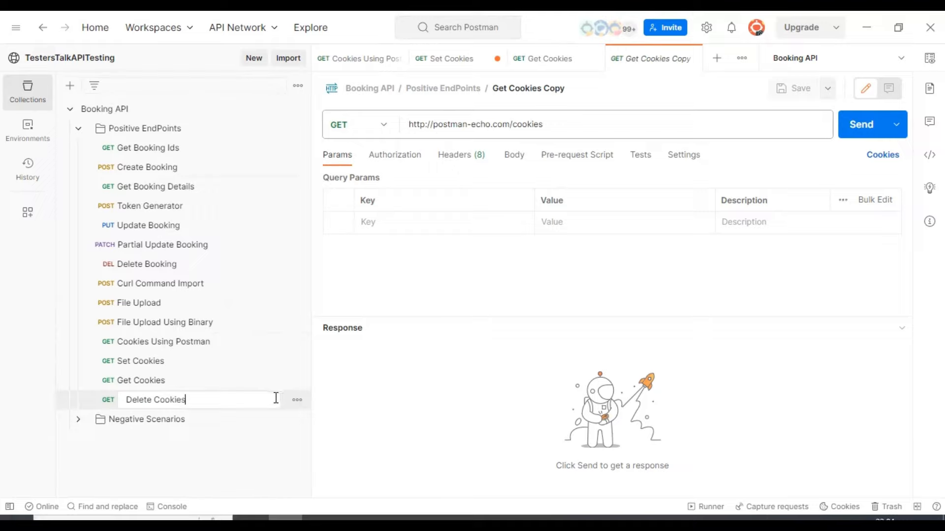
key(Return)
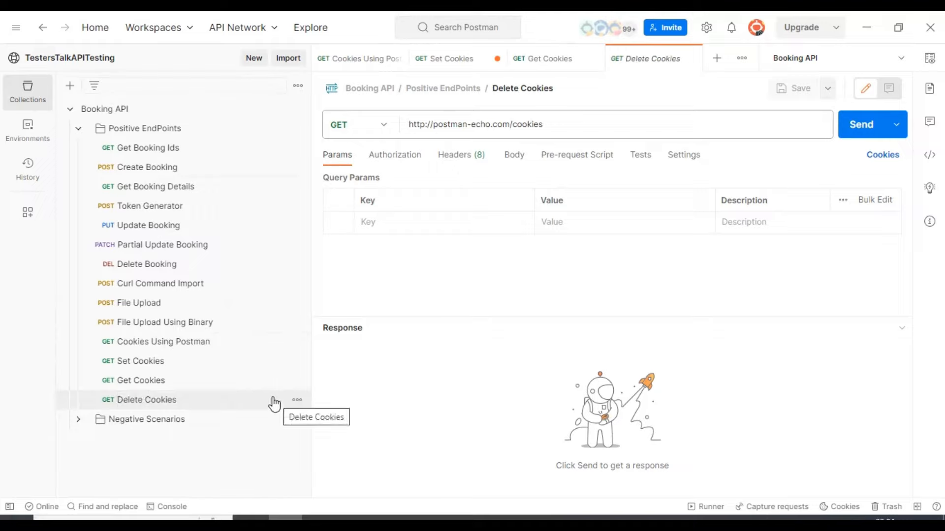
click(555, 125)
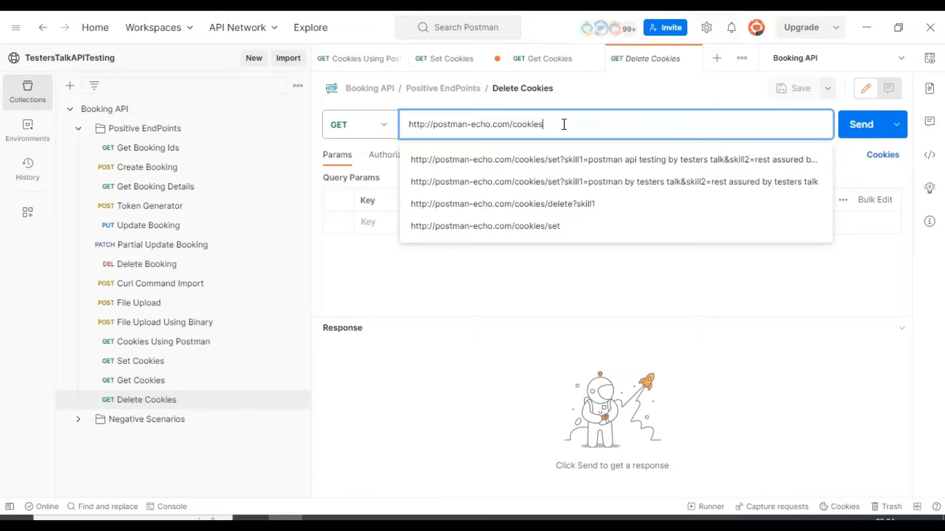
text(/del)
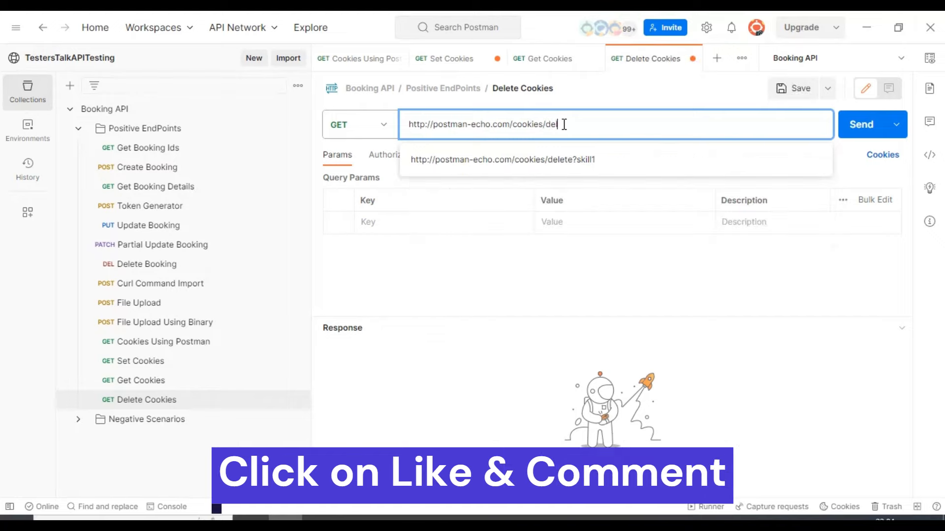
text(ete?)
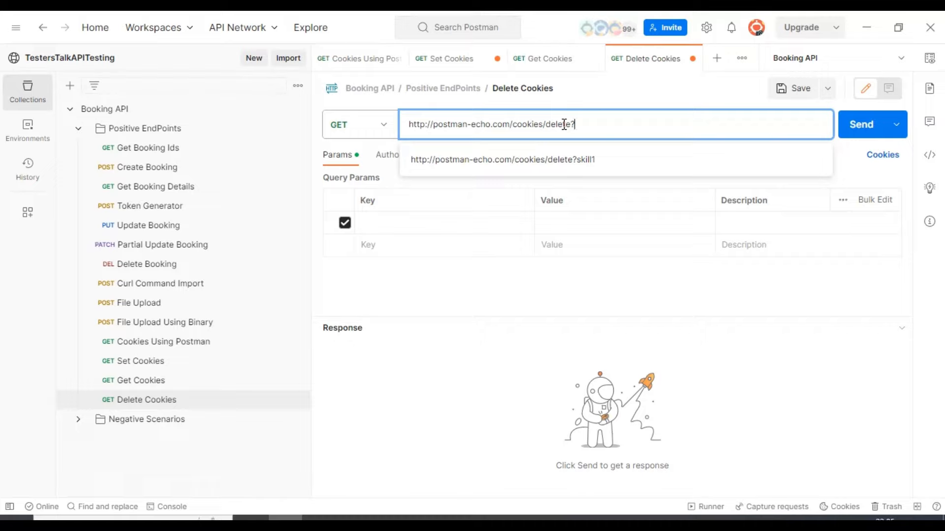
text(skill1)
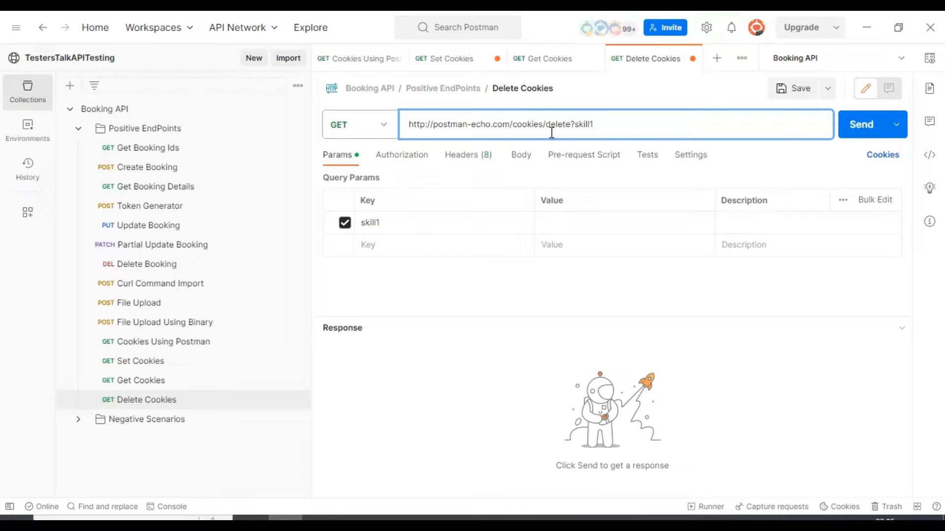
key(ctrl+s)
click(856, 139)
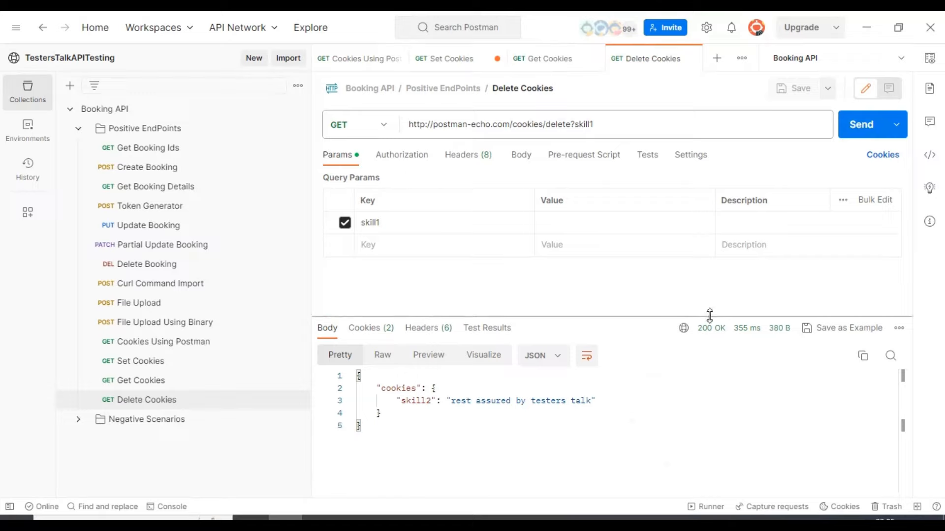
Examine the cookies returned in the Delete Cookies response body and save the request.
drag(356, 376, 414, 433)
click(412, 414)
double_click(418, 400)
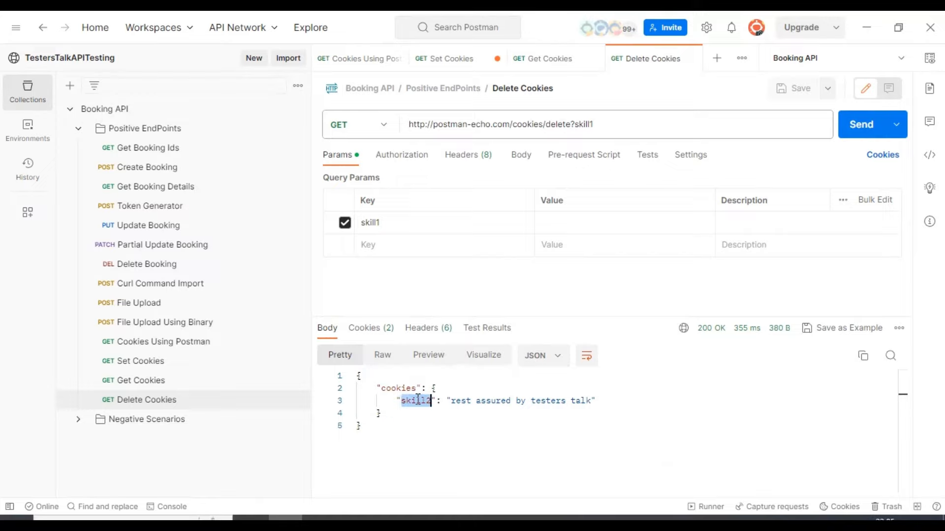
key(ctrl+s)
Send the Get Cookies request again and examine which cookies its response returns.
click(155, 386)
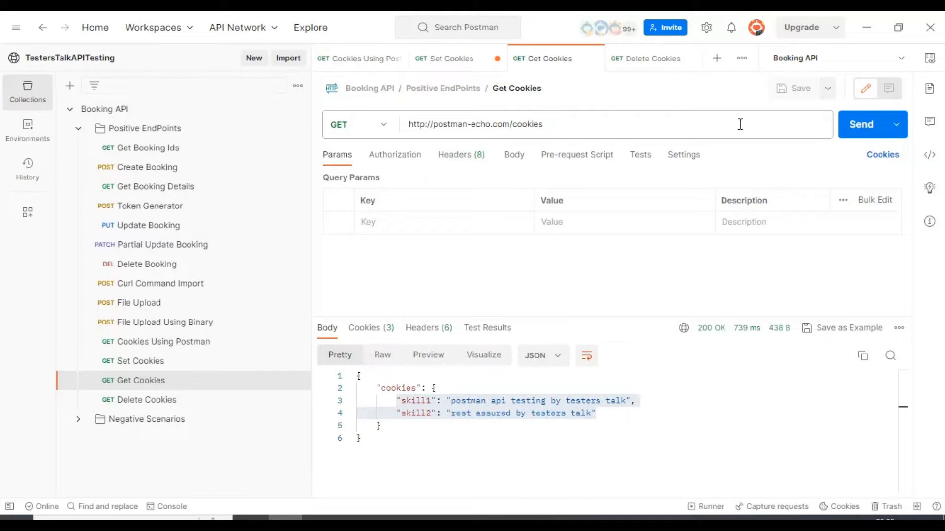
click(862, 131)
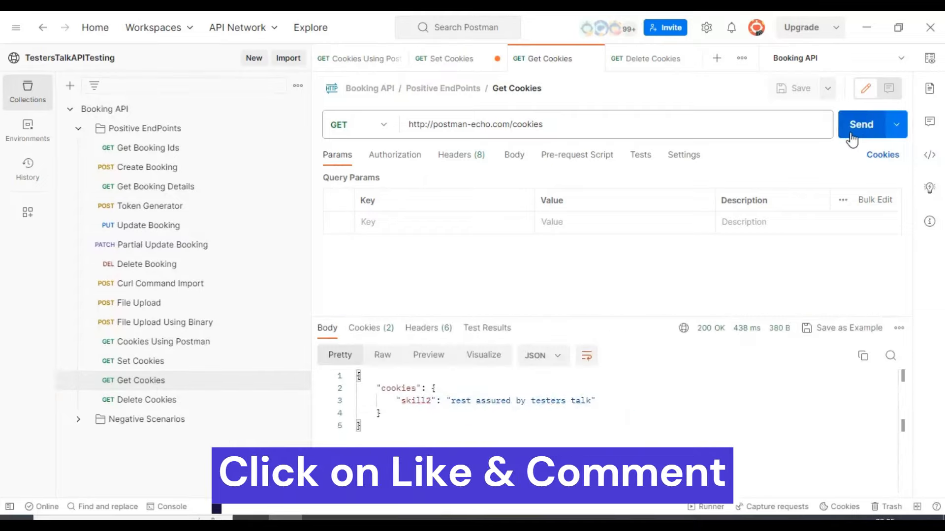
drag(377, 387, 647, 393)
click(443, 426)
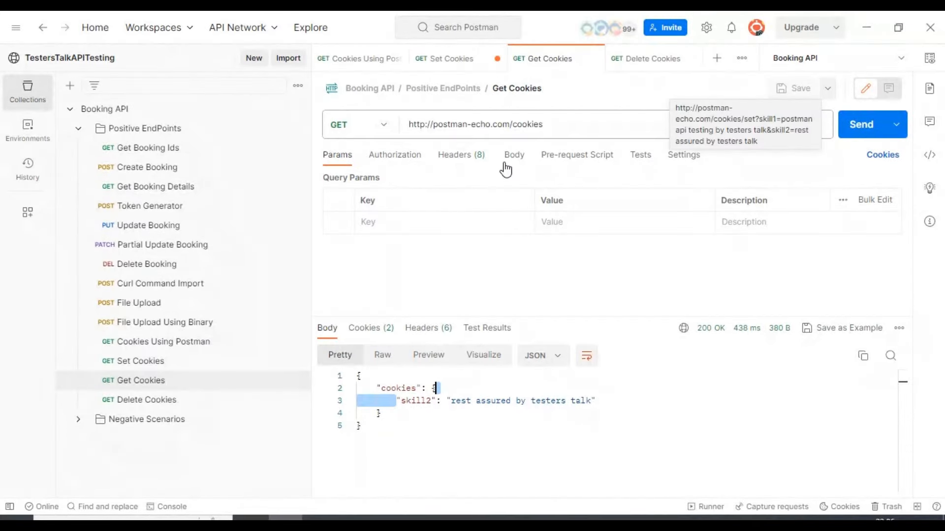
drag(437, 126, 502, 125)
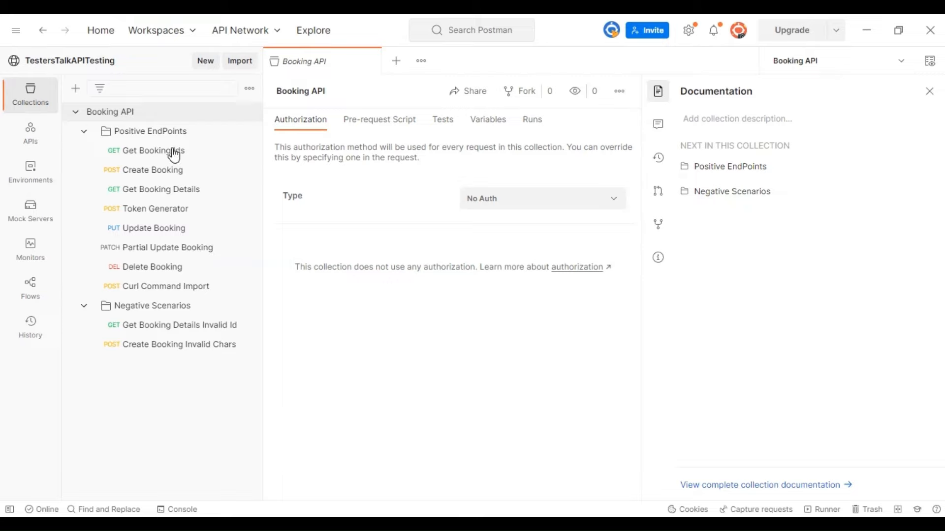
Open the API sharing options of the Booking API collection and copy its public workspace link.
click(249, 113)
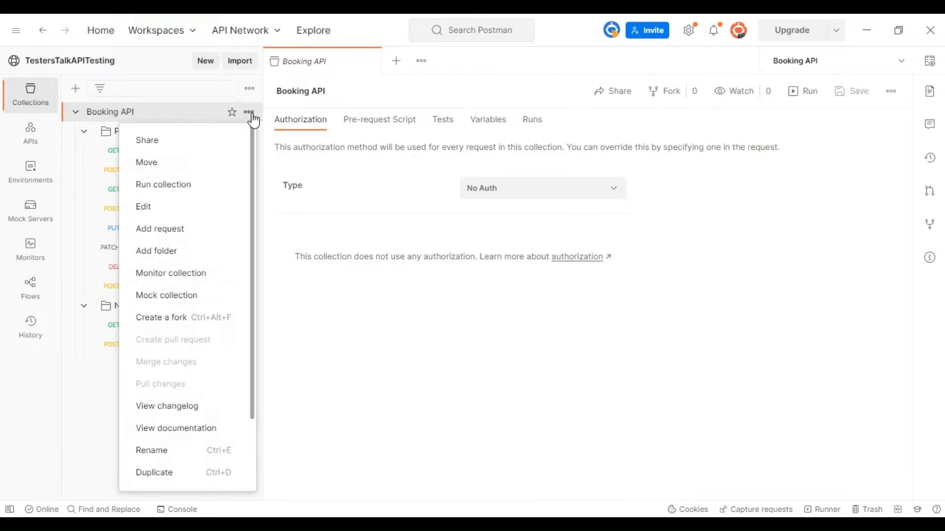
click(192, 141)
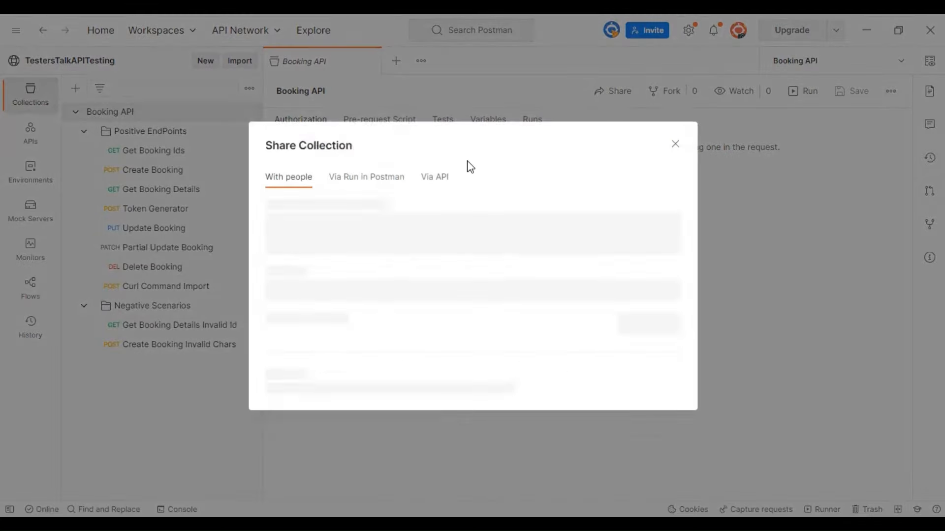
click(441, 199)
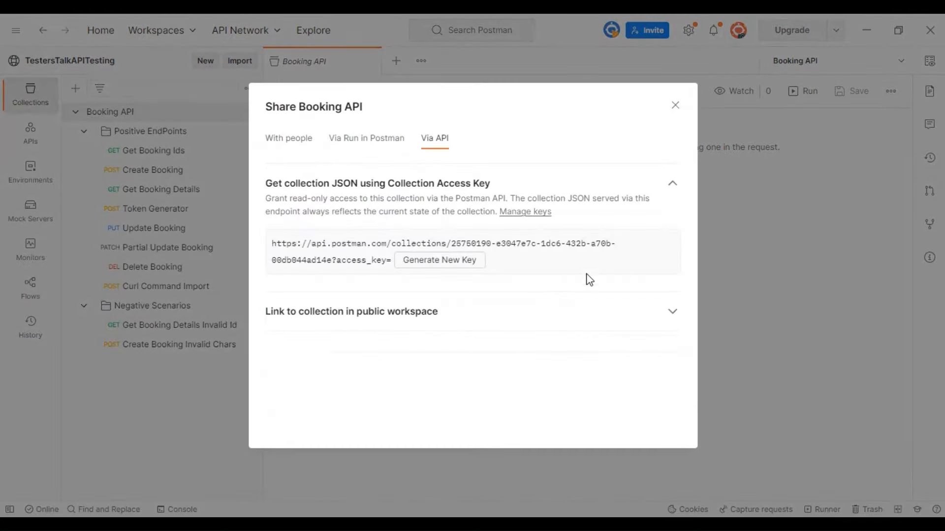
click(672, 318)
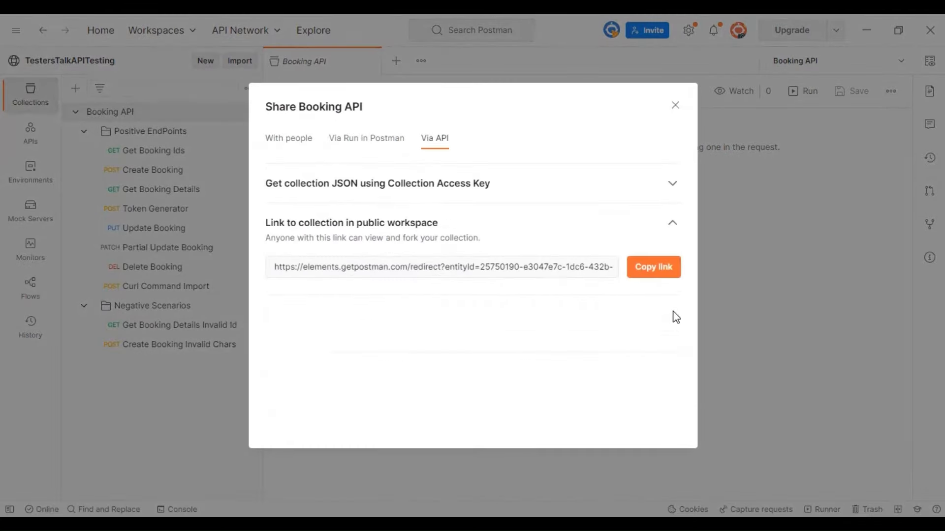
click(660, 278)
Switch to the InPrivate browser window, open the copied collection link and expand Booking API with its Positive EndPoints and Negative Scenarios folders.
click(246, 467)
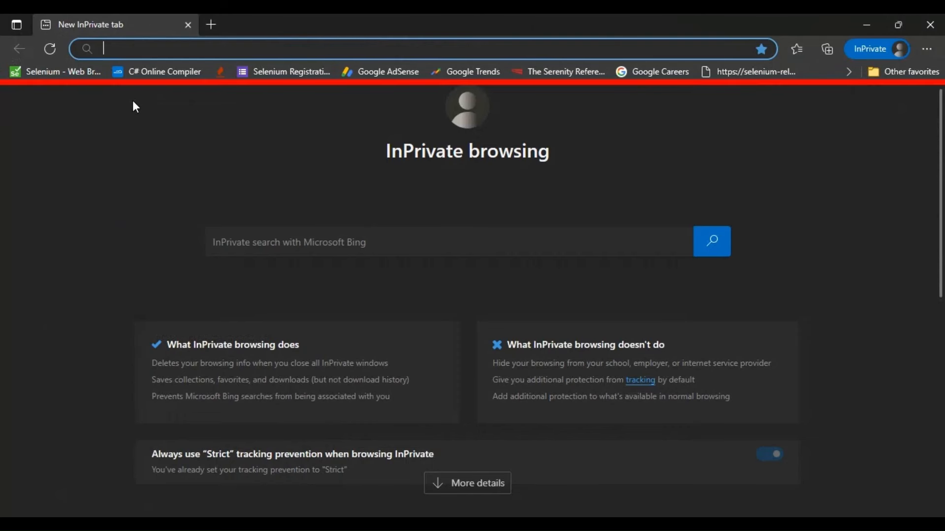
key(ctrl+v)
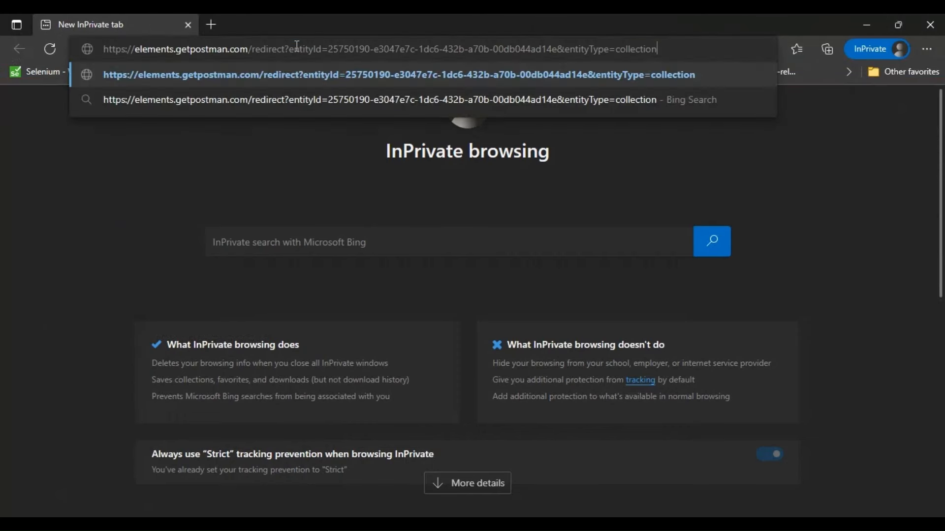
key(Return)
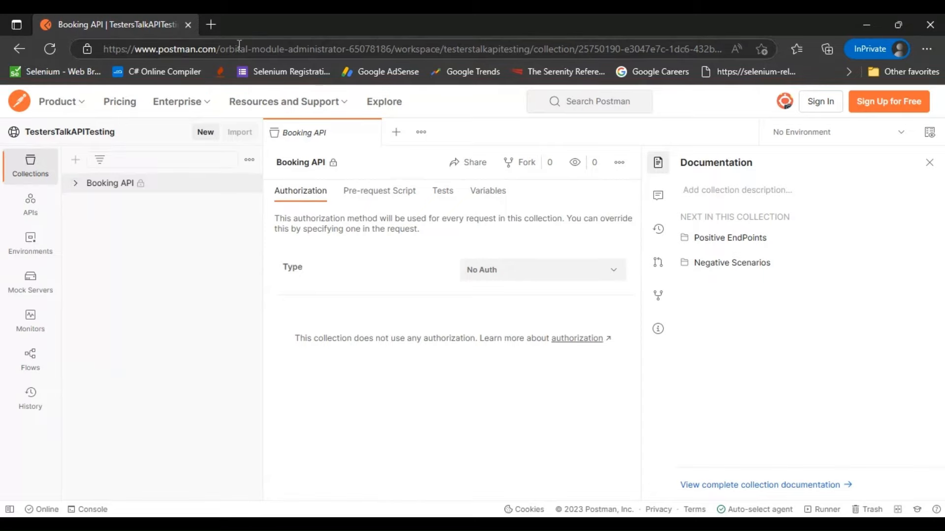
click(75, 183)
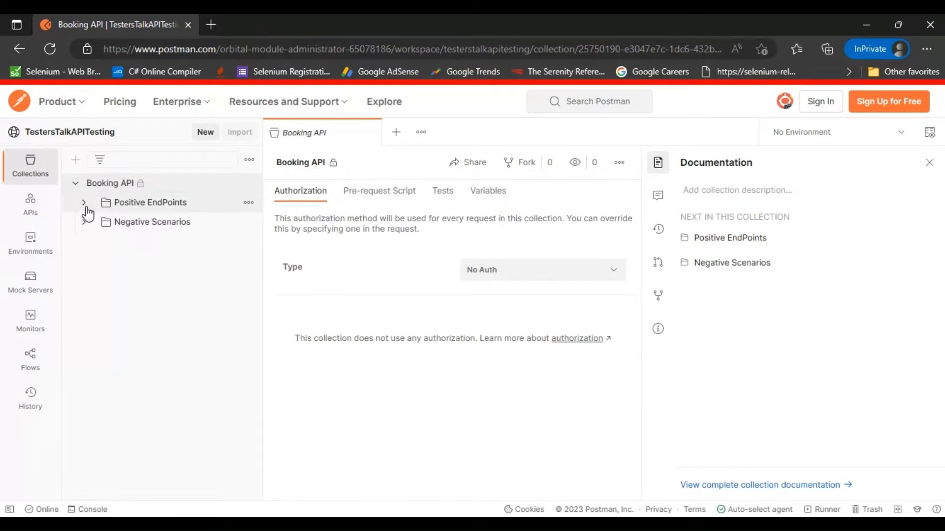
click(84, 204)
click(85, 378)
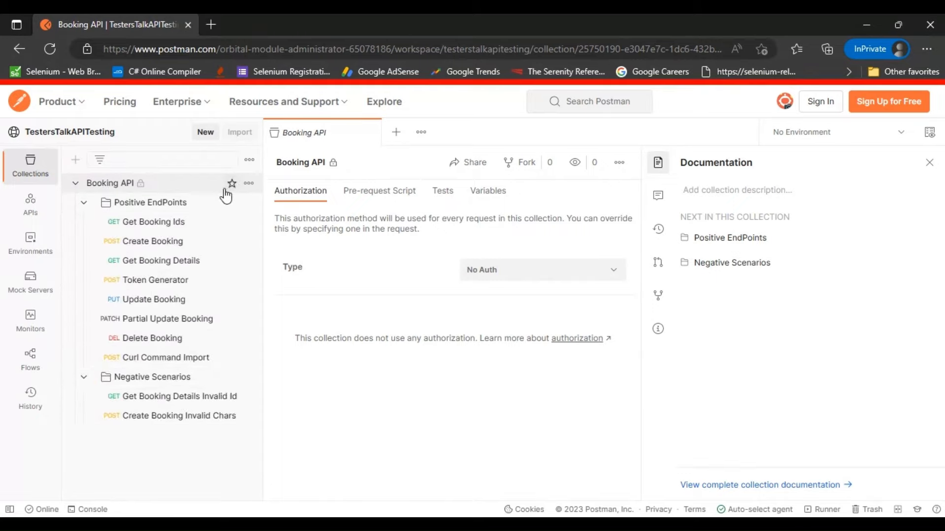
Export the Booking API collection as a Collection v2.1 JSON file and dismiss the export dialog.
click(249, 183)
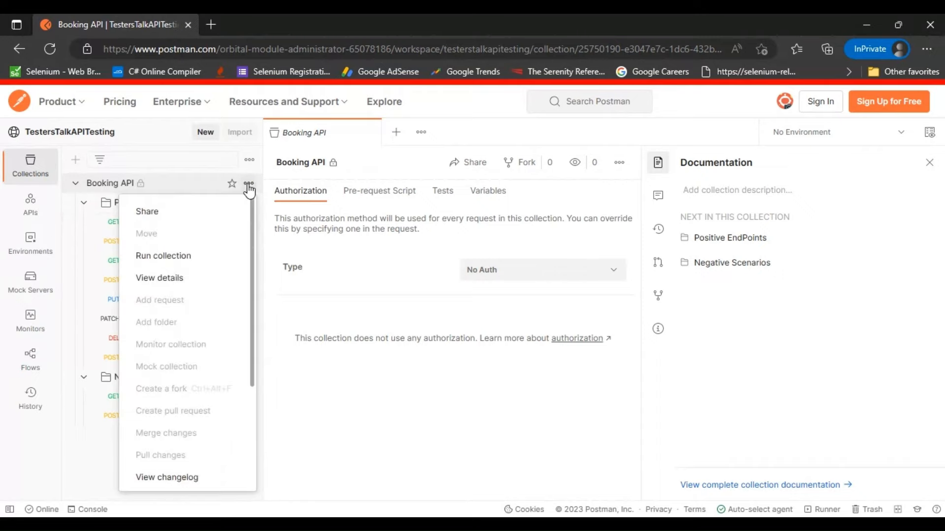
scroll(167, 363, down, 3)
click(159, 411)
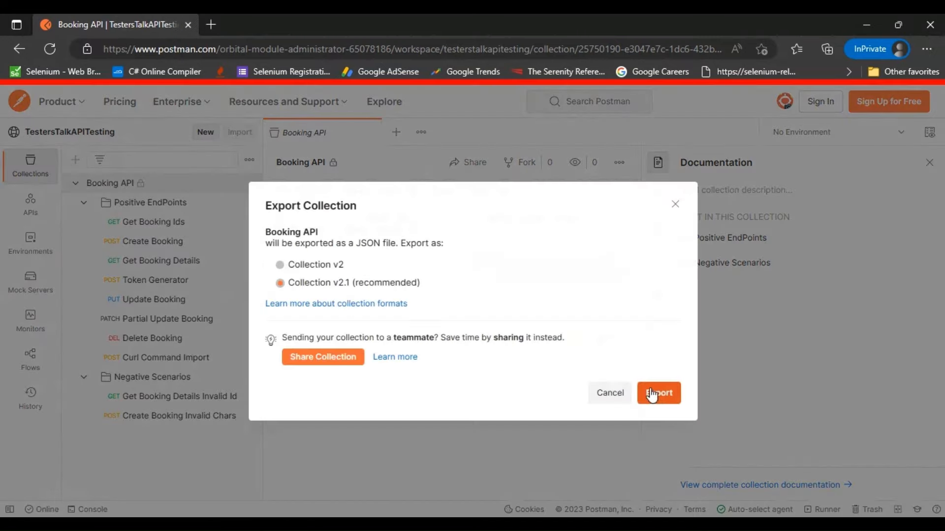
click(675, 204)
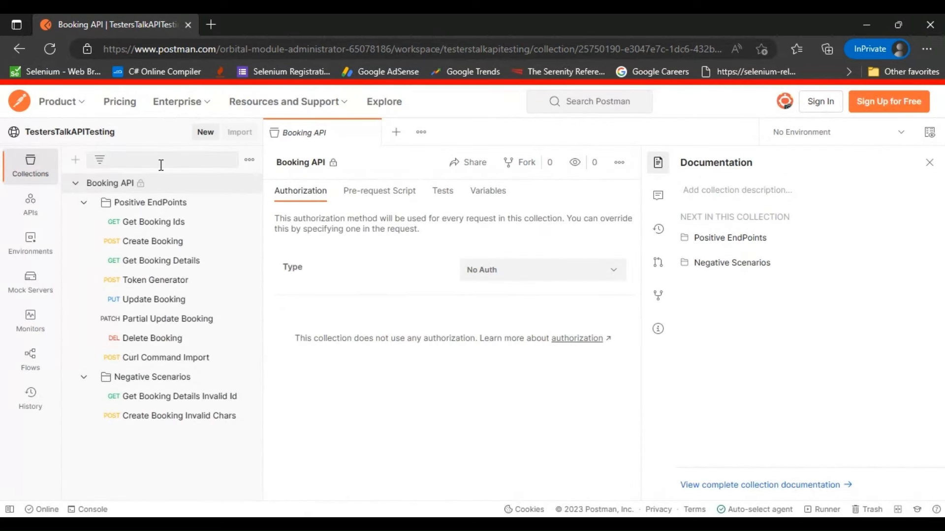
Set Booking API as the active environment and export that environment with its variables to a file.
click(901, 132)
click(813, 196)
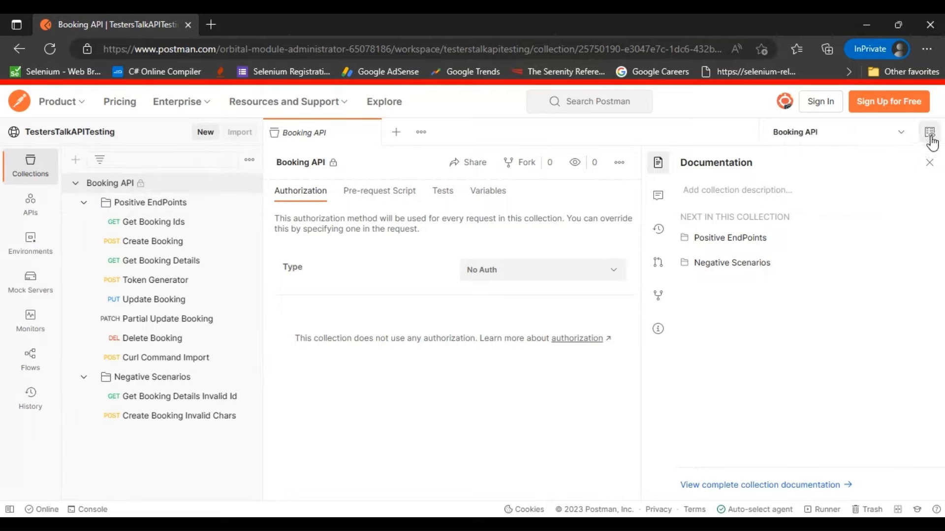
click(929, 134)
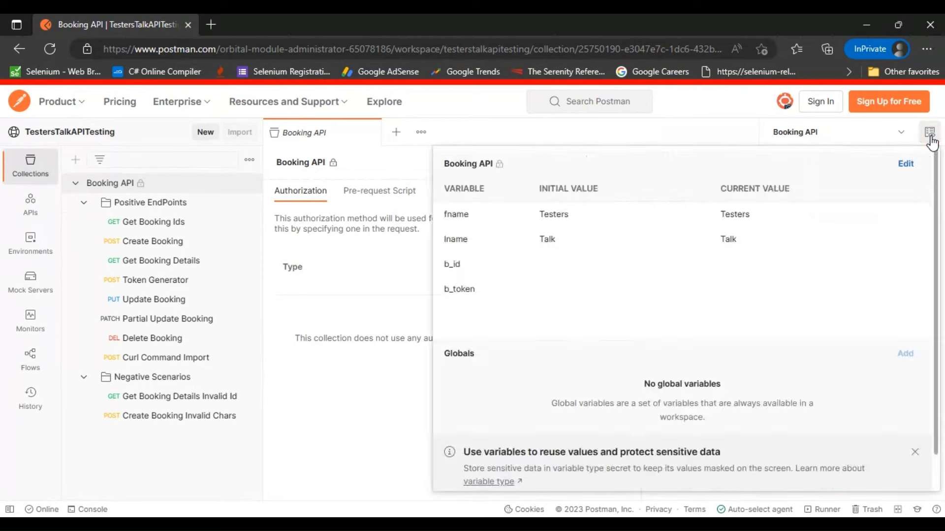
click(907, 165)
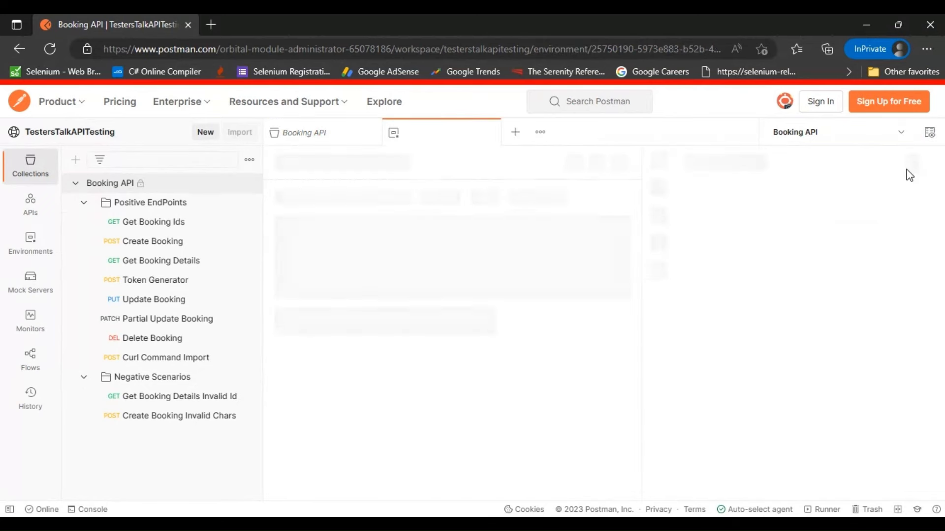
click(892, 164)
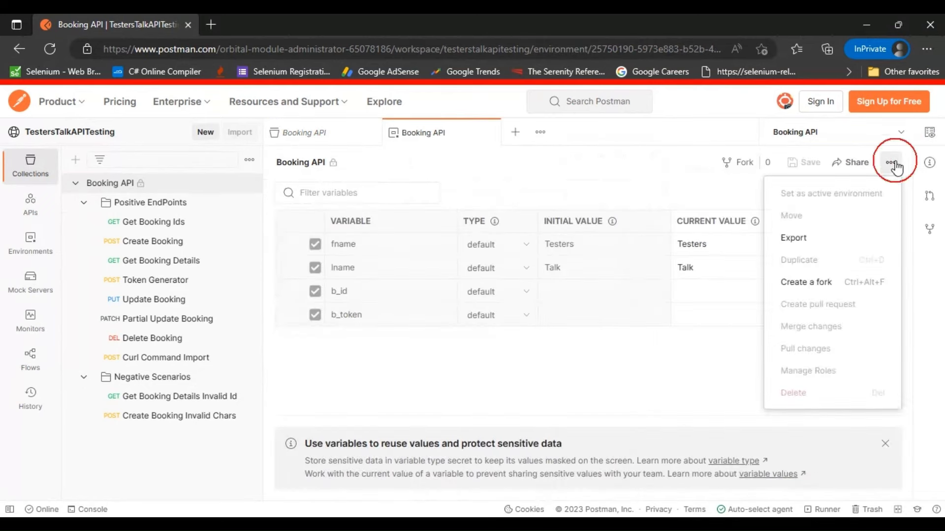
click(792, 239)
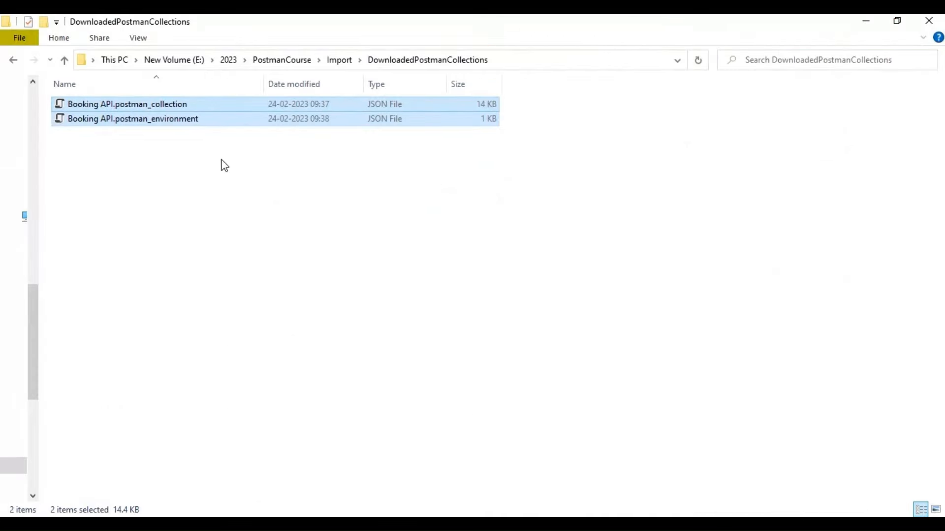
Back in the Postman desktop app, dismiss the share dialog and import the Booking API.postman_collection file from the DownloadedPostmanCollections folder.
drag(148, 119, 136, 106)
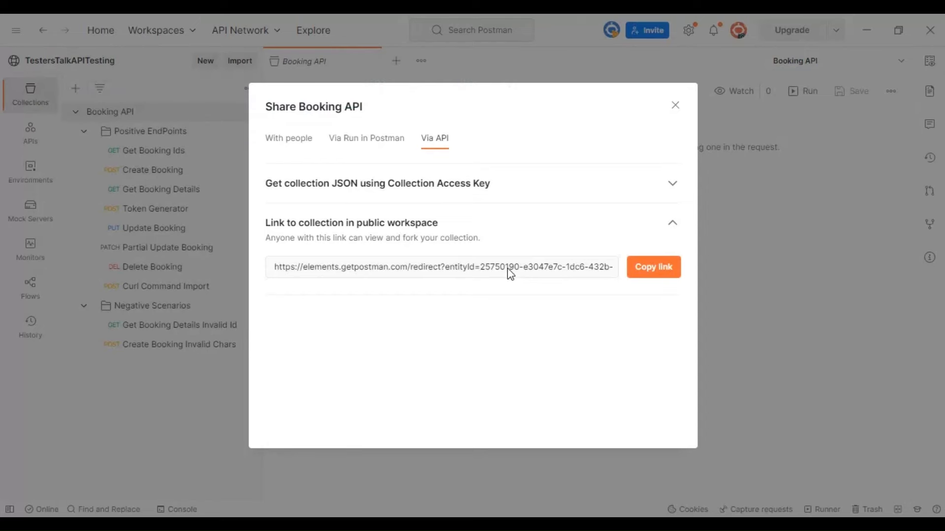
click(769, 123)
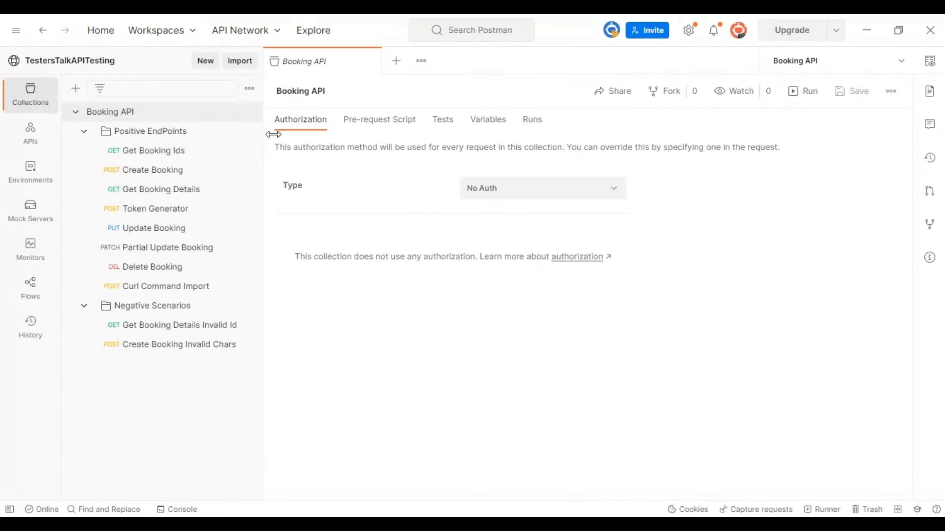
click(239, 61)
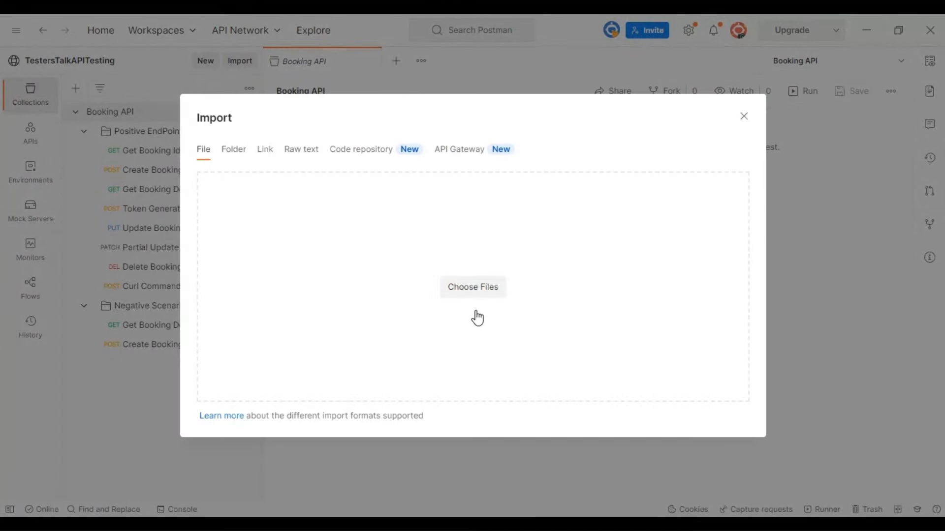
click(475, 293)
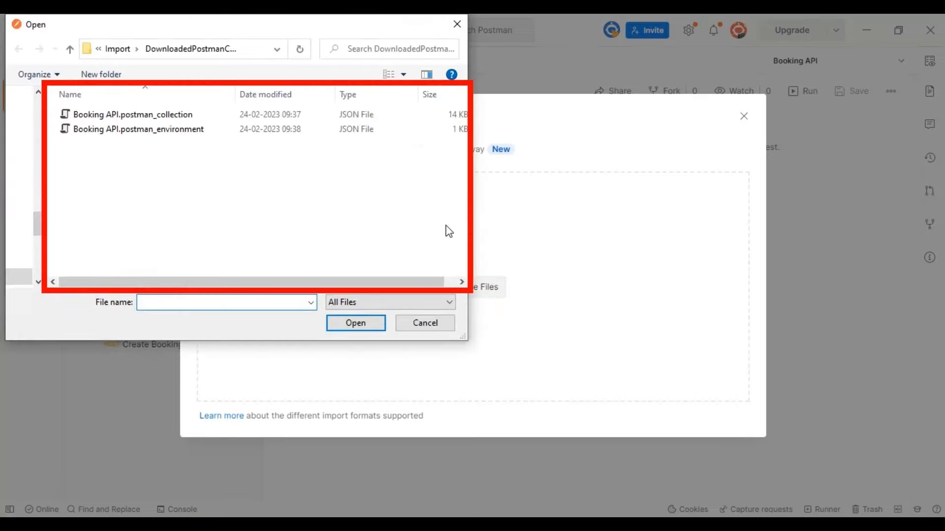
click(136, 114)
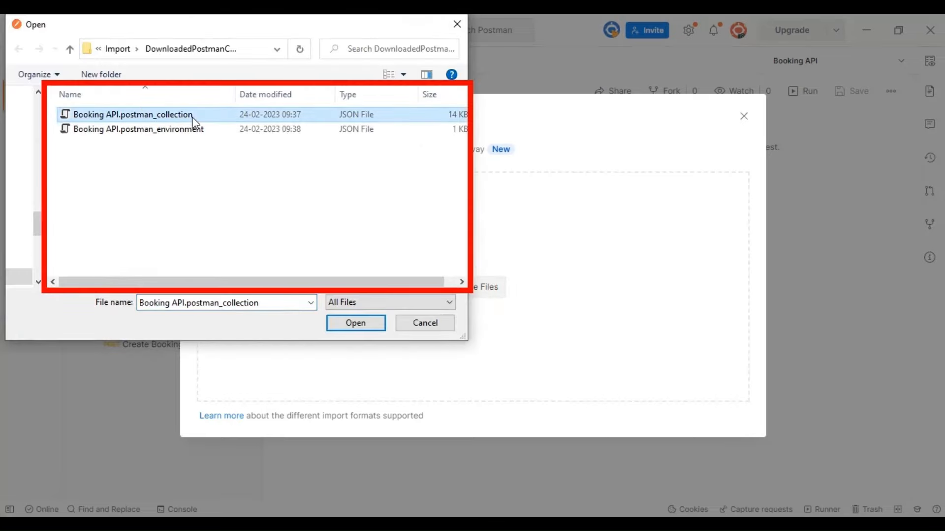
click(351, 327)
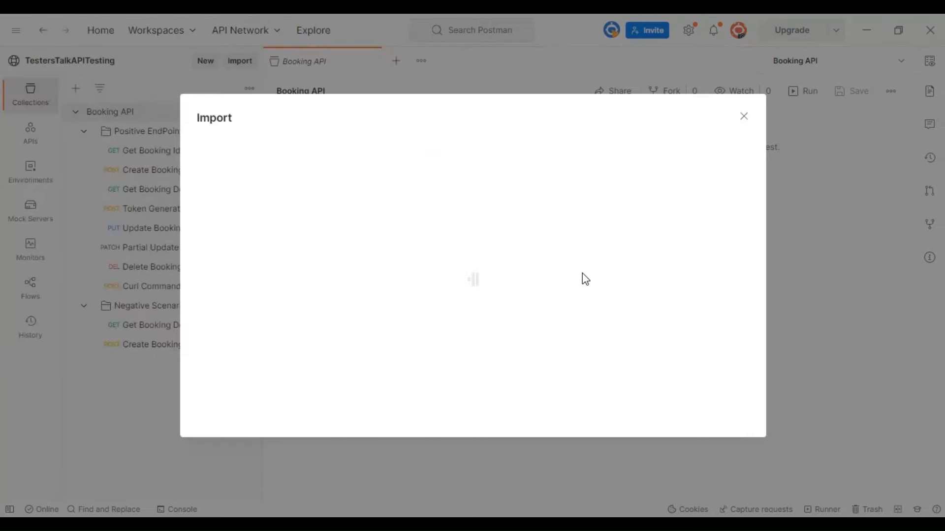